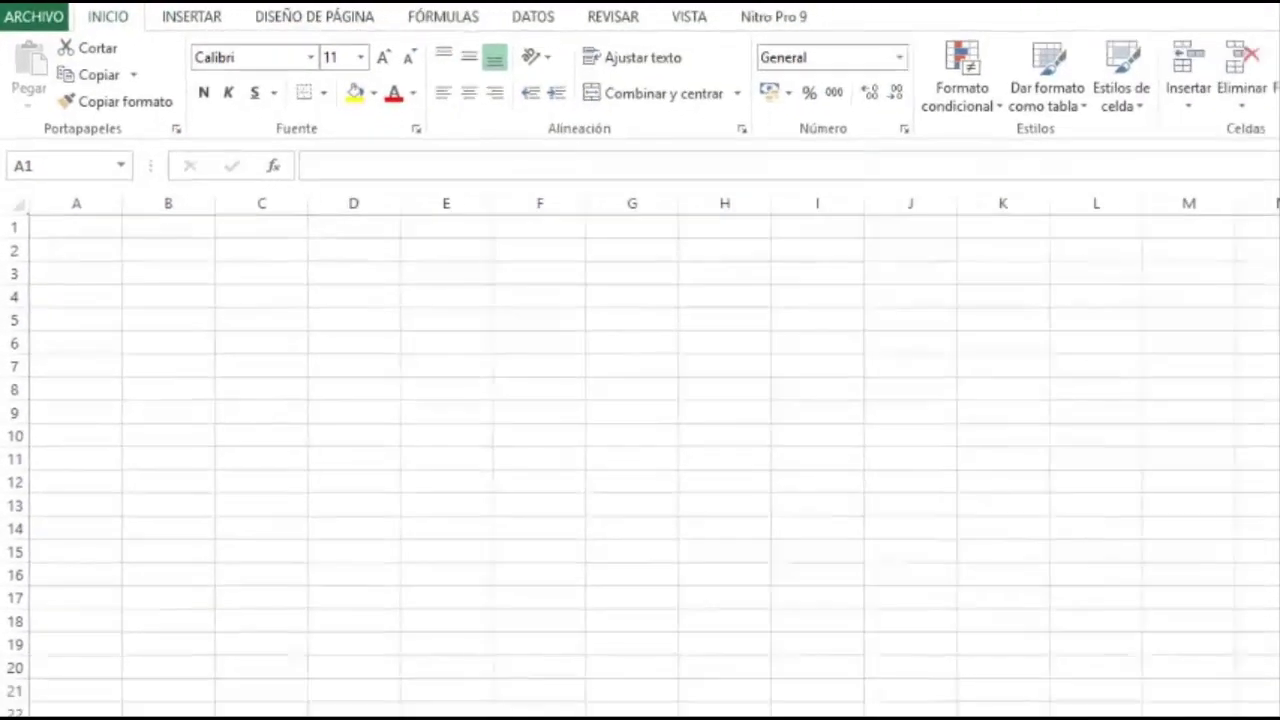
- Select cell C1 and the whole of column C, and select the entire row 6
{"action": "left_click_drag", "start_coordinate": [83, 198], "coordinate": [137, 211]}
{"action": "mouse_move", "coordinate": [261, 227]}
{"action": "left_mouse_down"}
{"action": "mouse_move", "coordinate": [260, 705]}
{"action": "mouse_move", "coordinate": [261, 227]}
{"action": "left_mouse_up"}
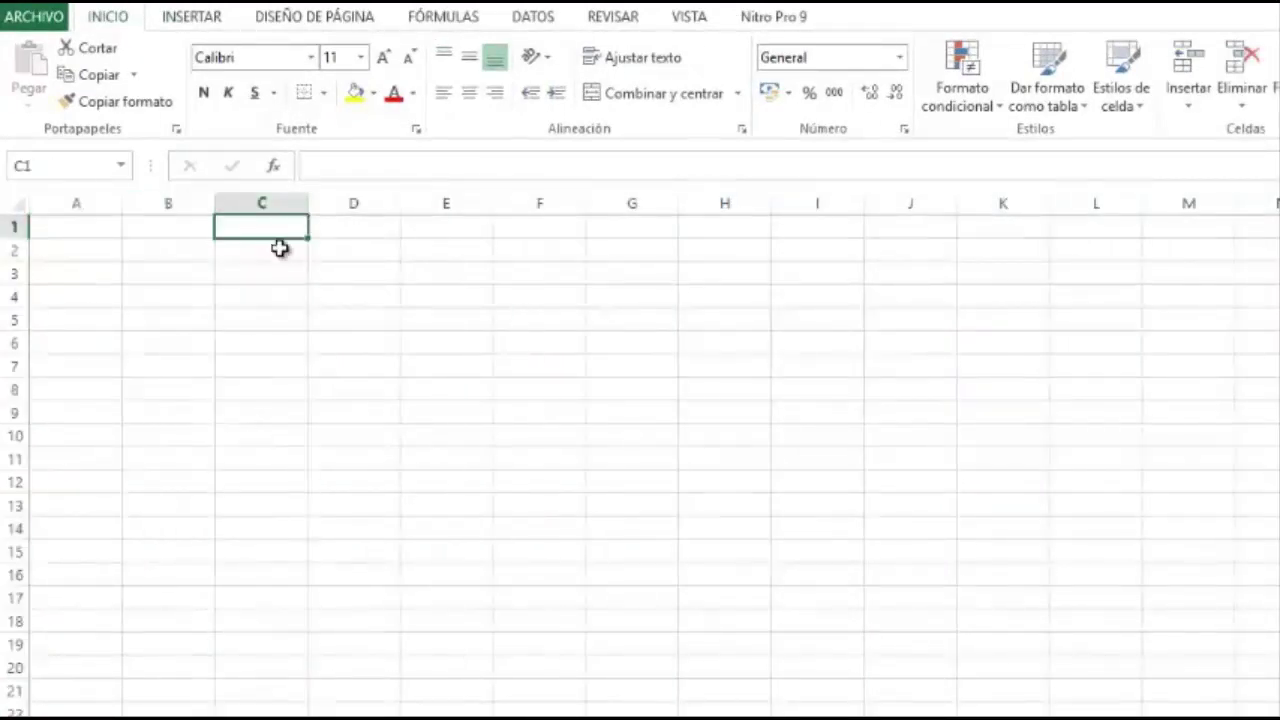
{"action": "left_click", "coordinate": [245, 200]}
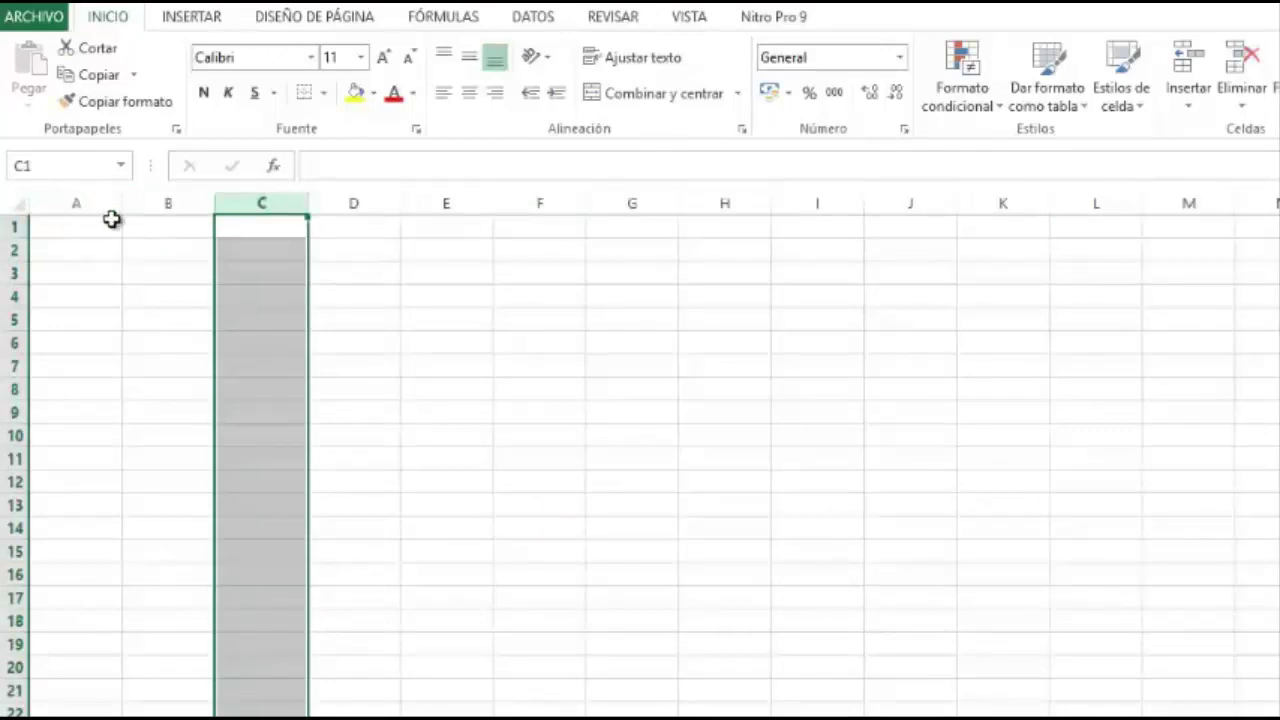
{"action": "left_click", "coordinate": [14, 331]}
{"action": "left_click", "coordinate": [12, 344]}
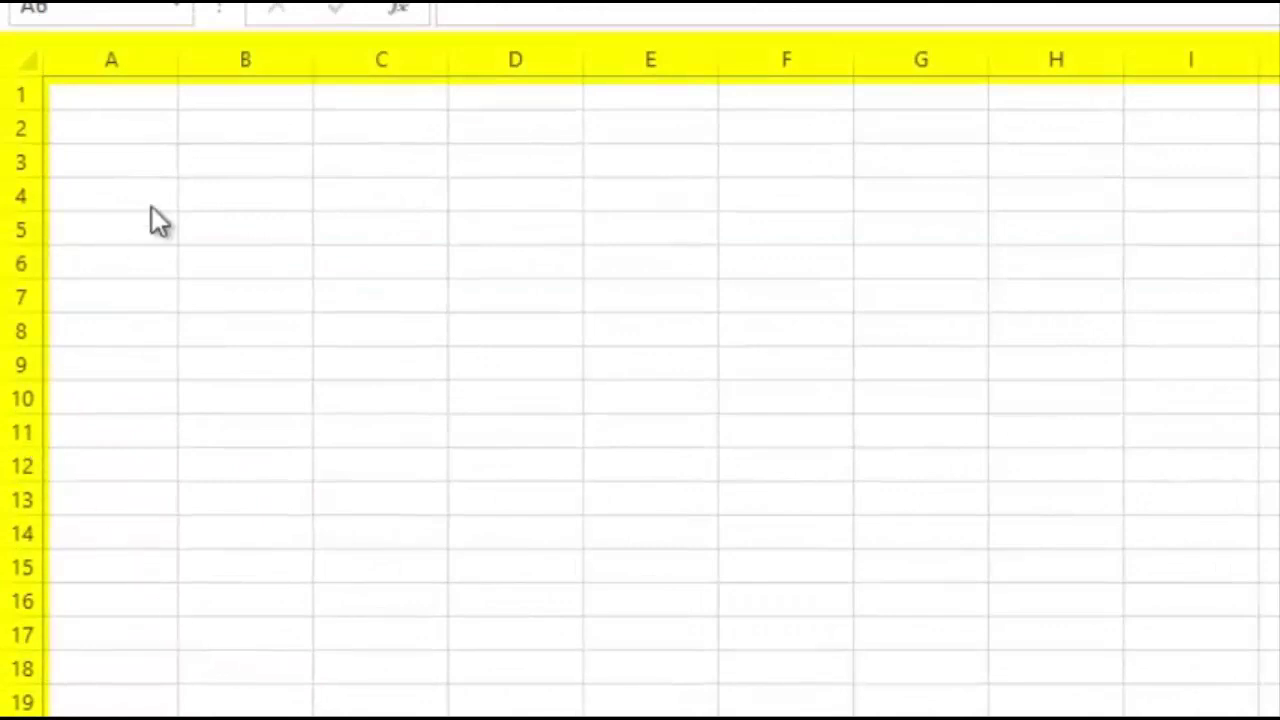
- Select the entire columns D, E and F one at a time, and do the same for rows 4, 5 and 6
{"action": "left_click", "coordinate": [552, 60]}
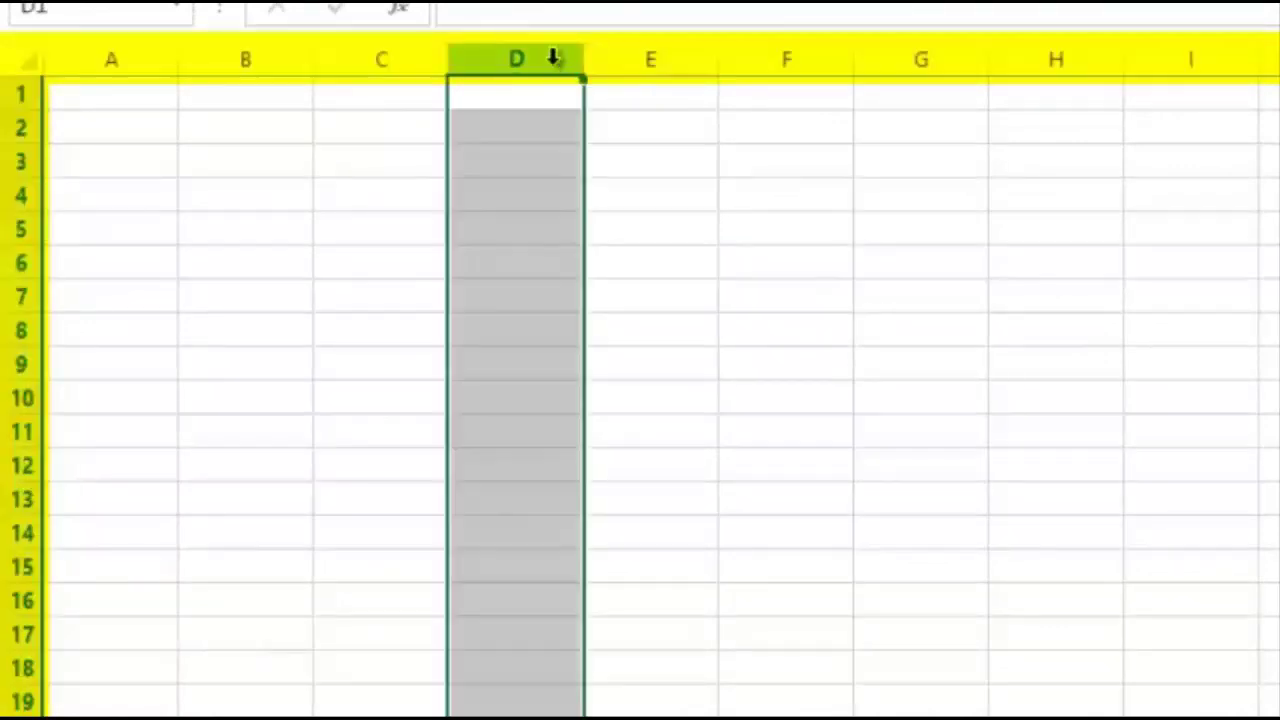
{"action": "left_click", "coordinate": [656, 50]}
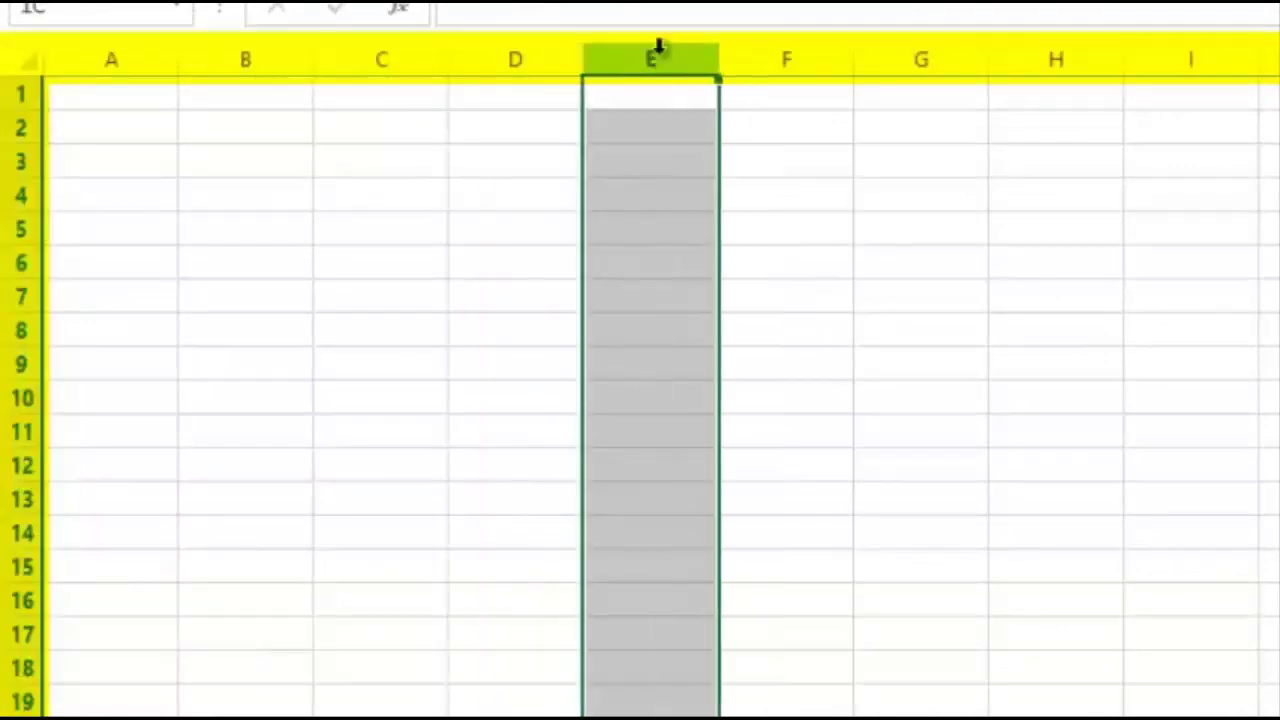
{"action": "left_click", "coordinate": [808, 50]}
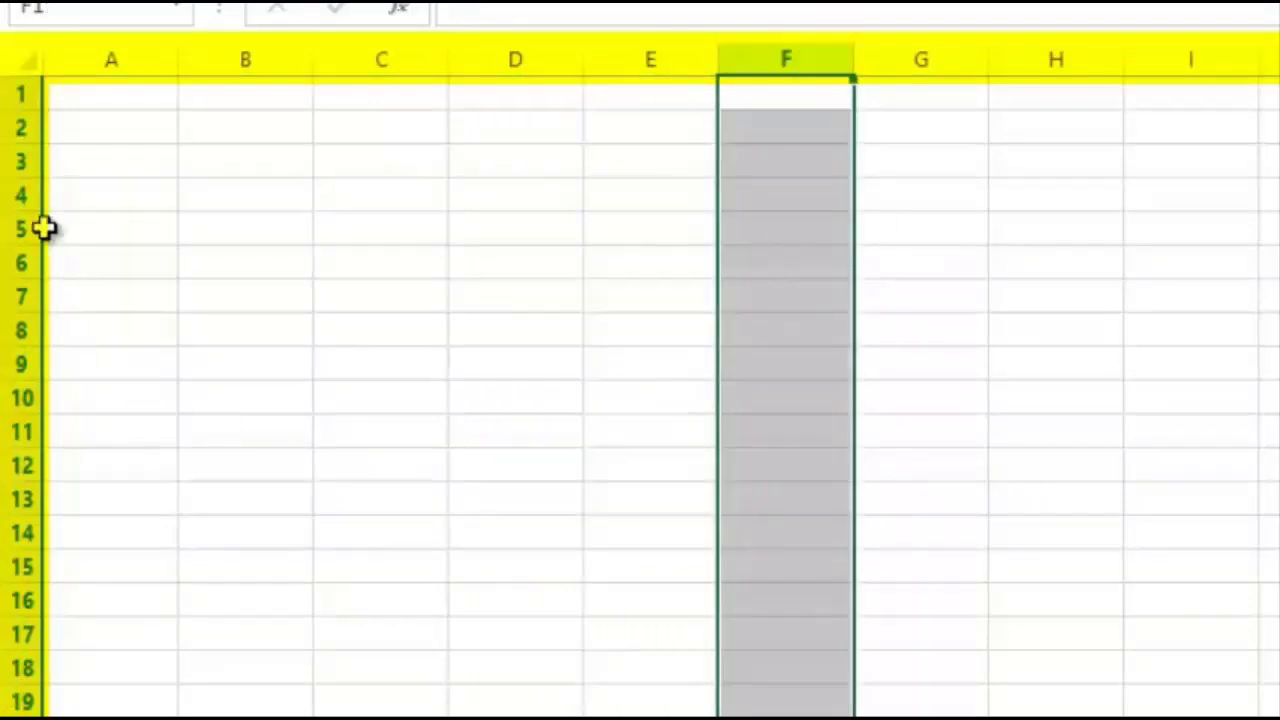
{"action": "left_click", "coordinate": [11, 197]}
{"action": "left_click", "coordinate": [10, 232]}
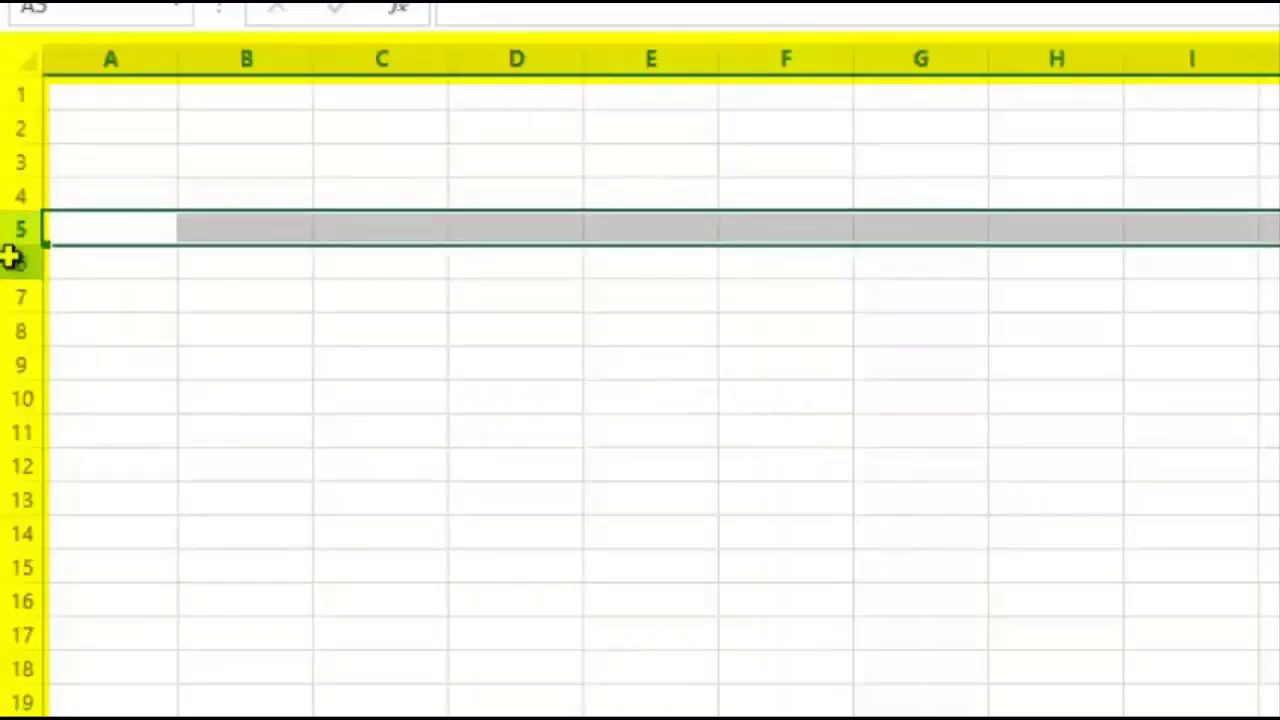
{"action": "left_click", "coordinate": [6, 262]}
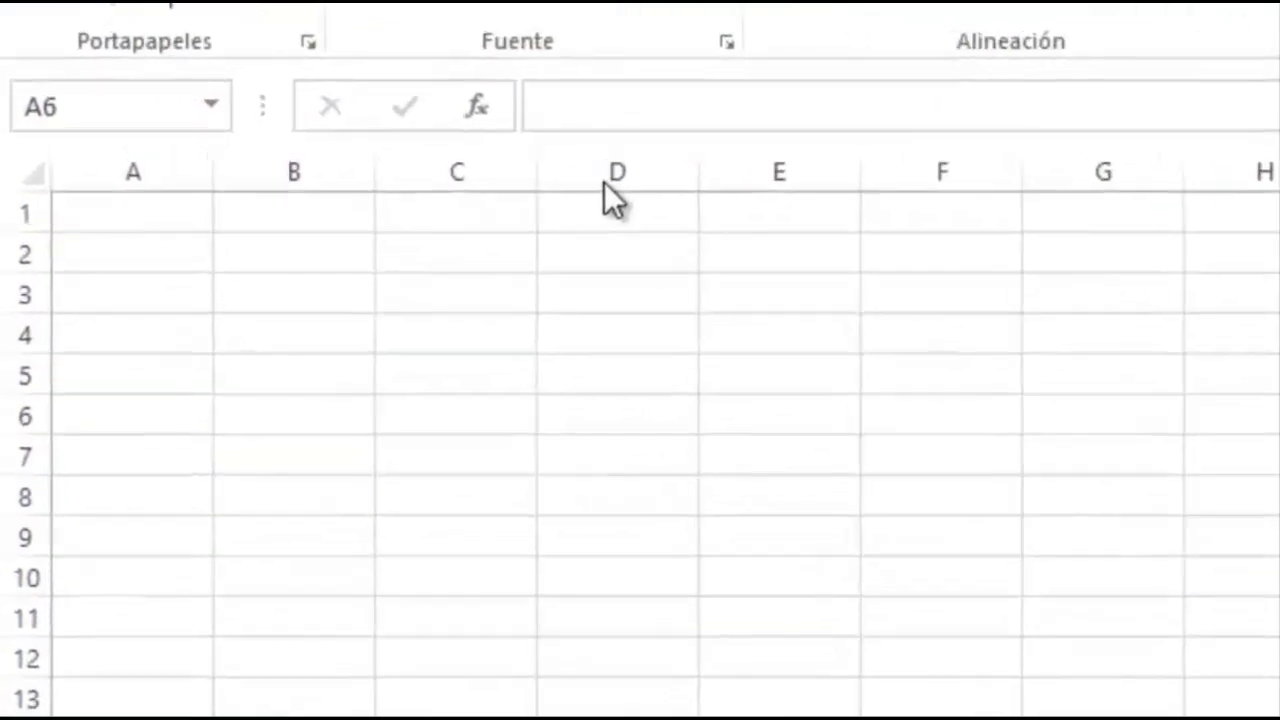
- Select column C together with row 4, and select cell C4 at their intersection
{"action": "left_click", "coordinate": [523, 171]}
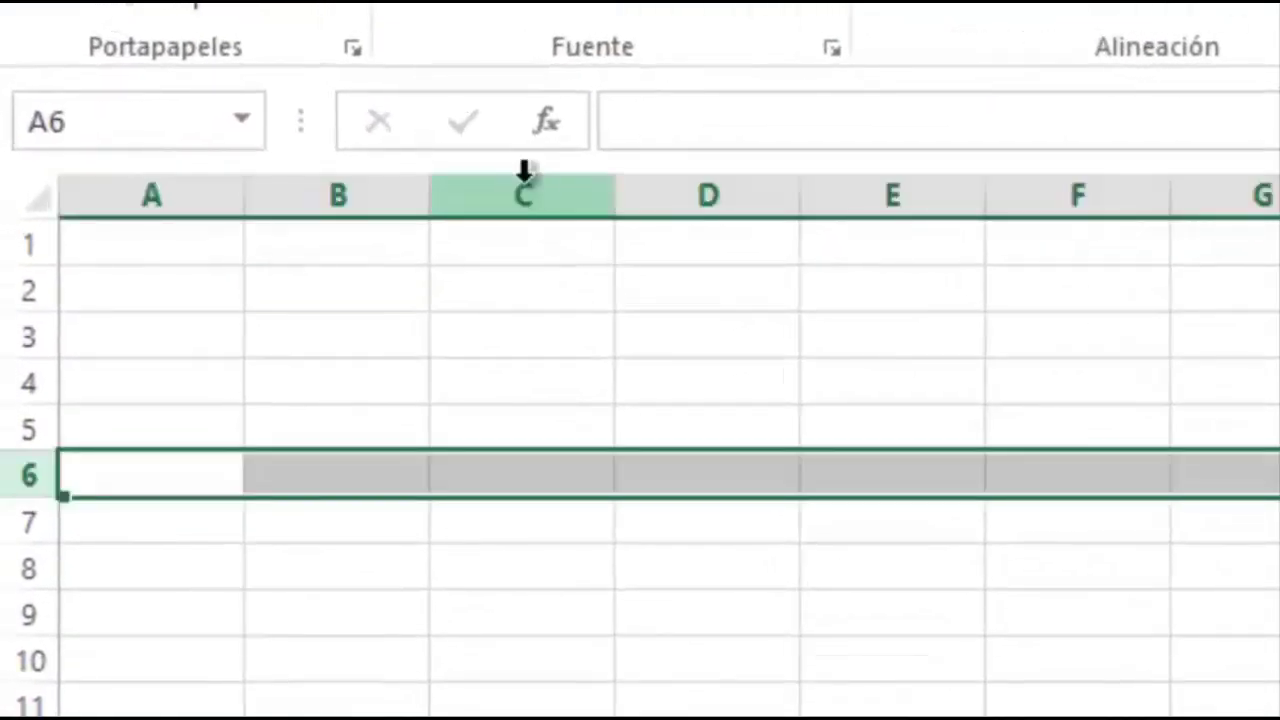
{"action": "left_click", "coordinate": [12, 389], "text": "ctrl"}
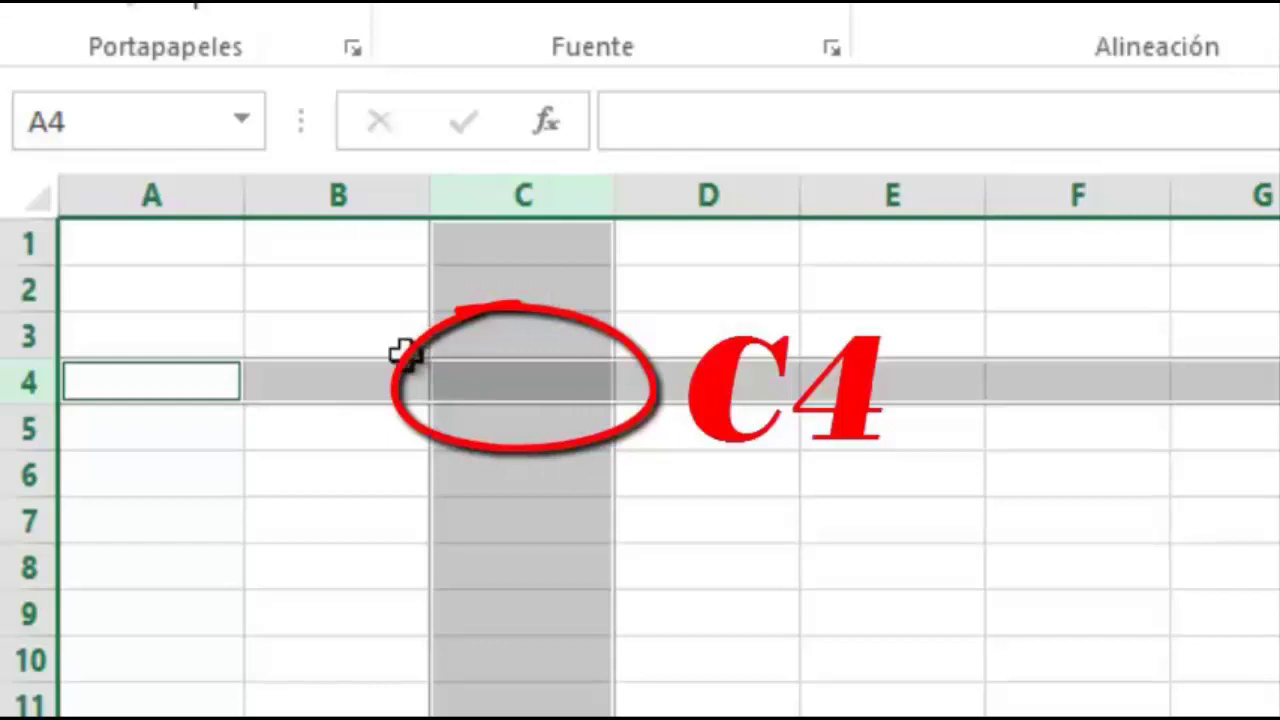
{"action": "left_click", "coordinate": [487, 381]}
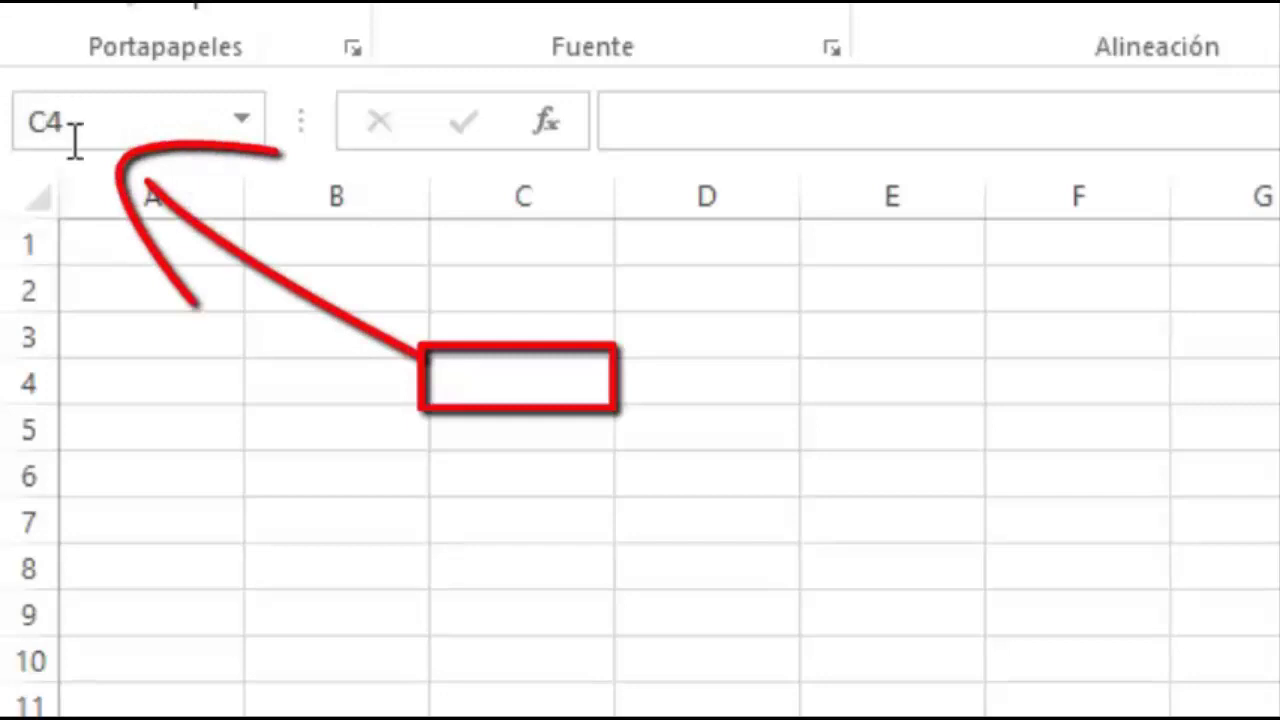
{"action": "left_click", "coordinate": [482, 390]}
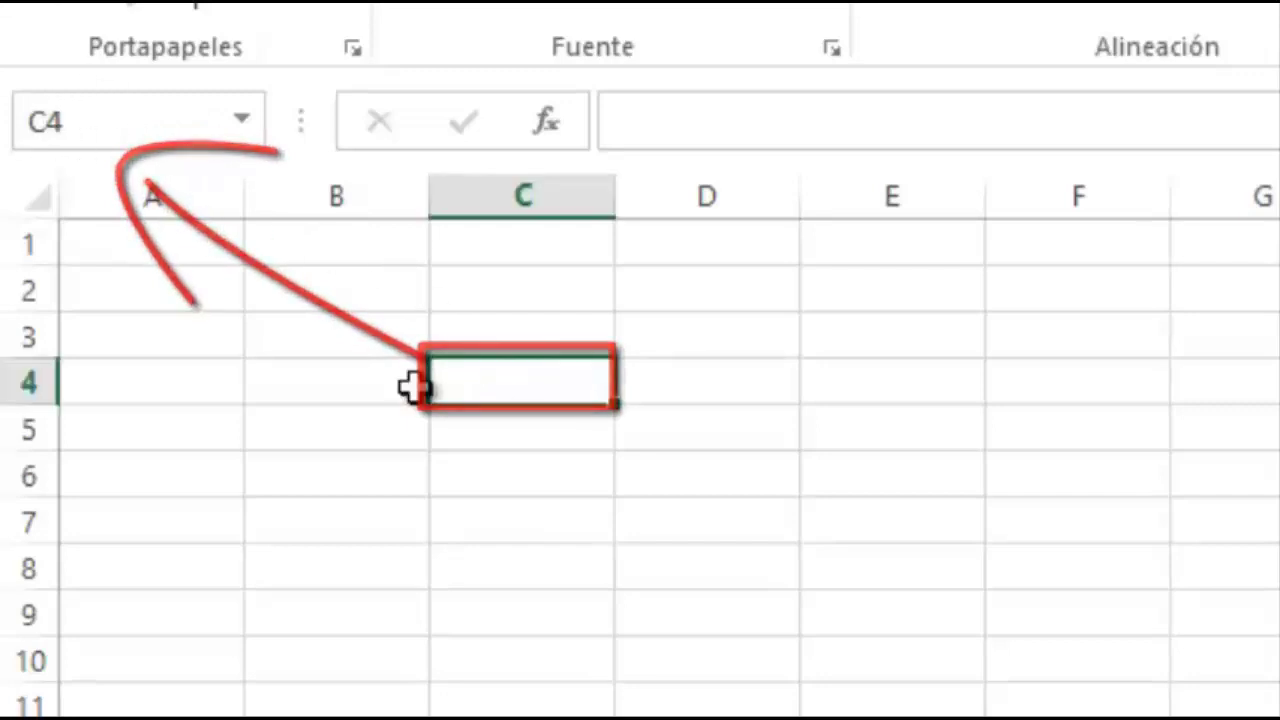
- Select cell B4, and move the selection to cell A3
{"action": "left_click", "coordinate": [358, 385]}
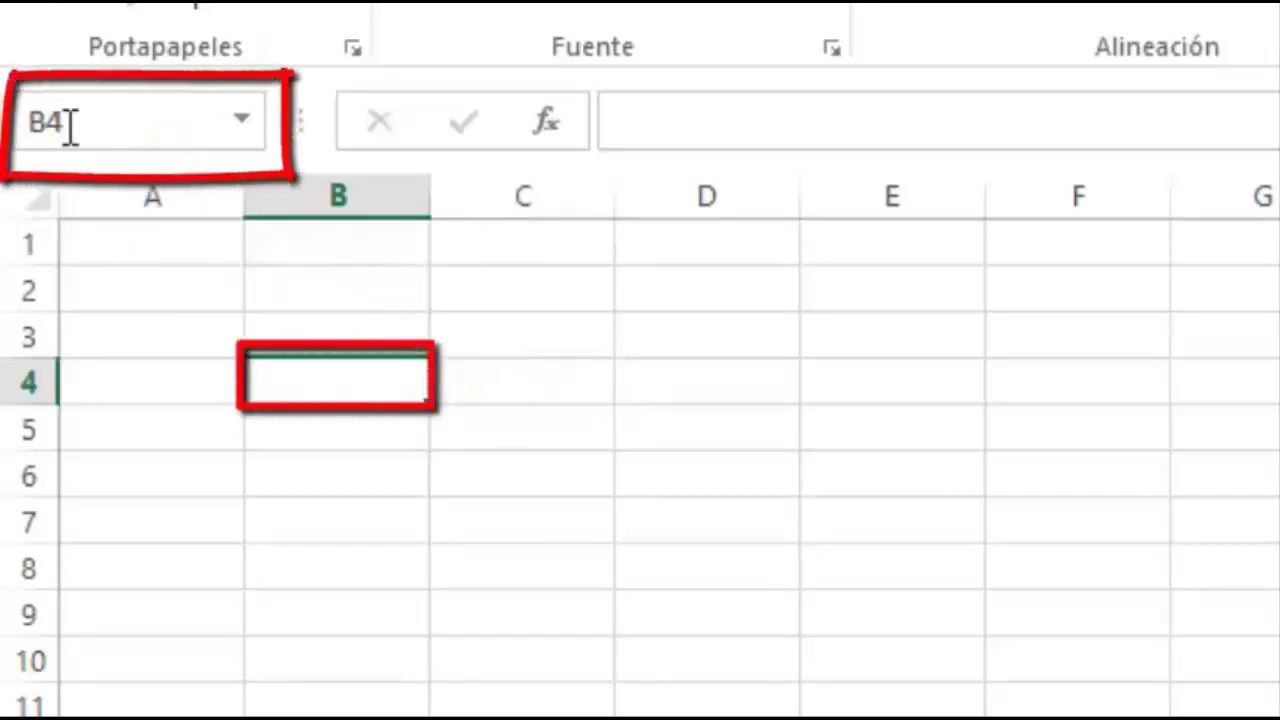
{"action": "key", "text": "Left"}
{"action": "key", "text": "Up"}
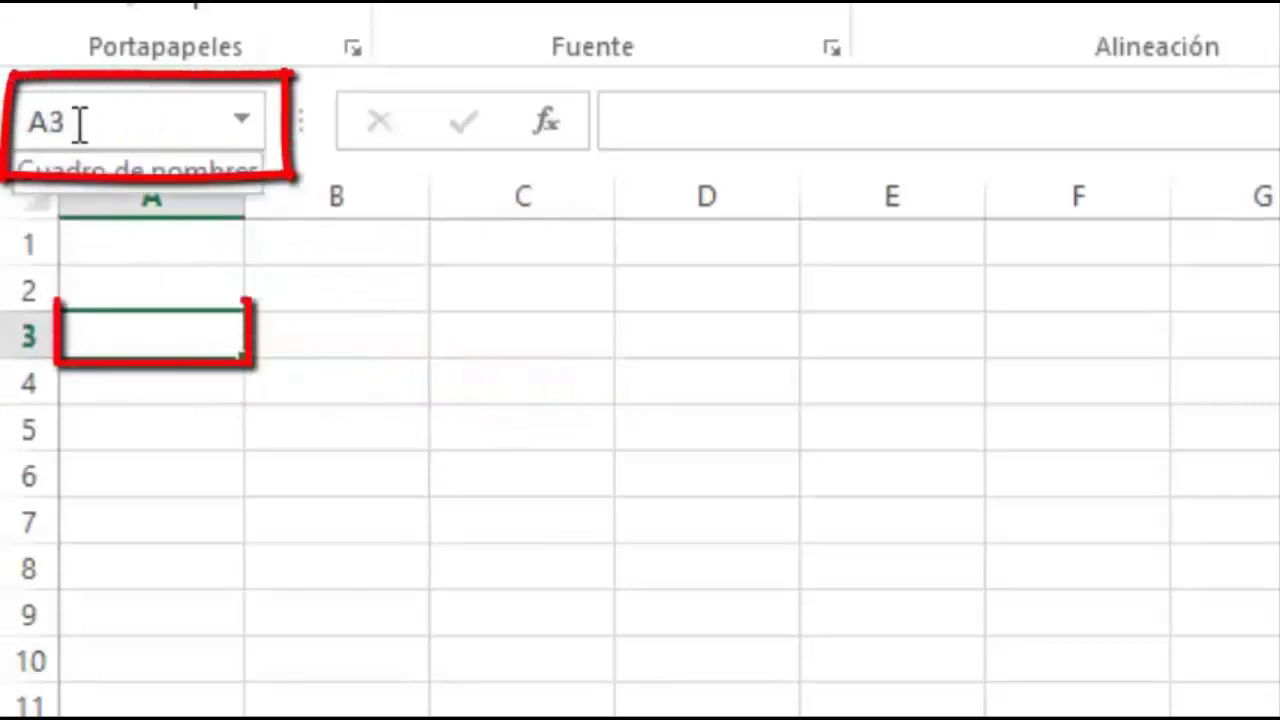
- Jump directly to cell C5 by entering its cell reference
{"action": "left_click", "coordinate": [80, 122]}
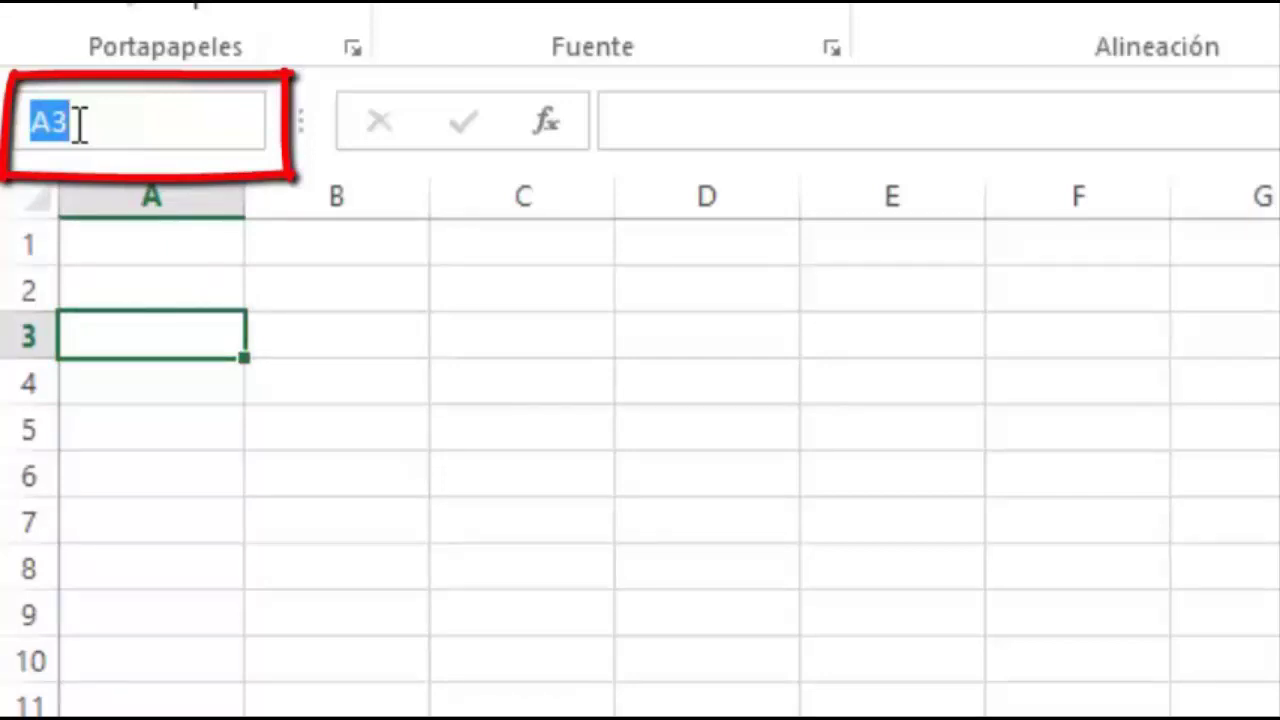
{"action": "type", "text": "c"}
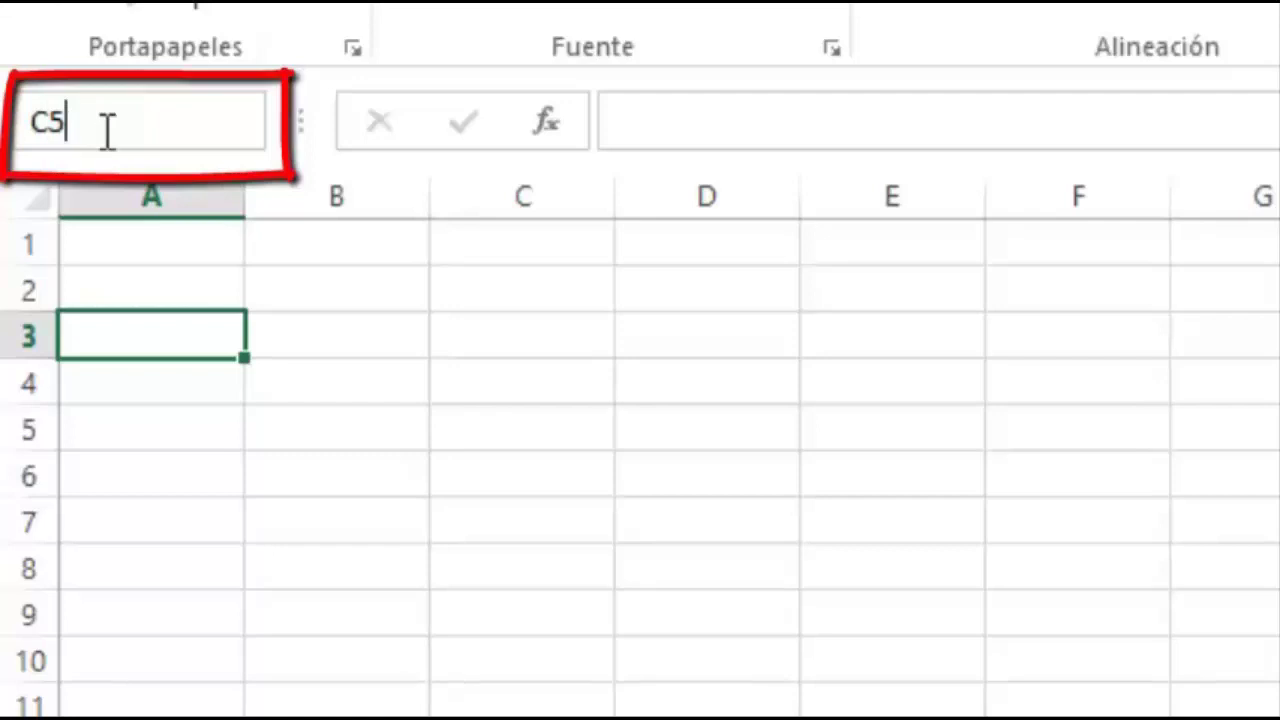
{"action": "key", "text": "Return"}
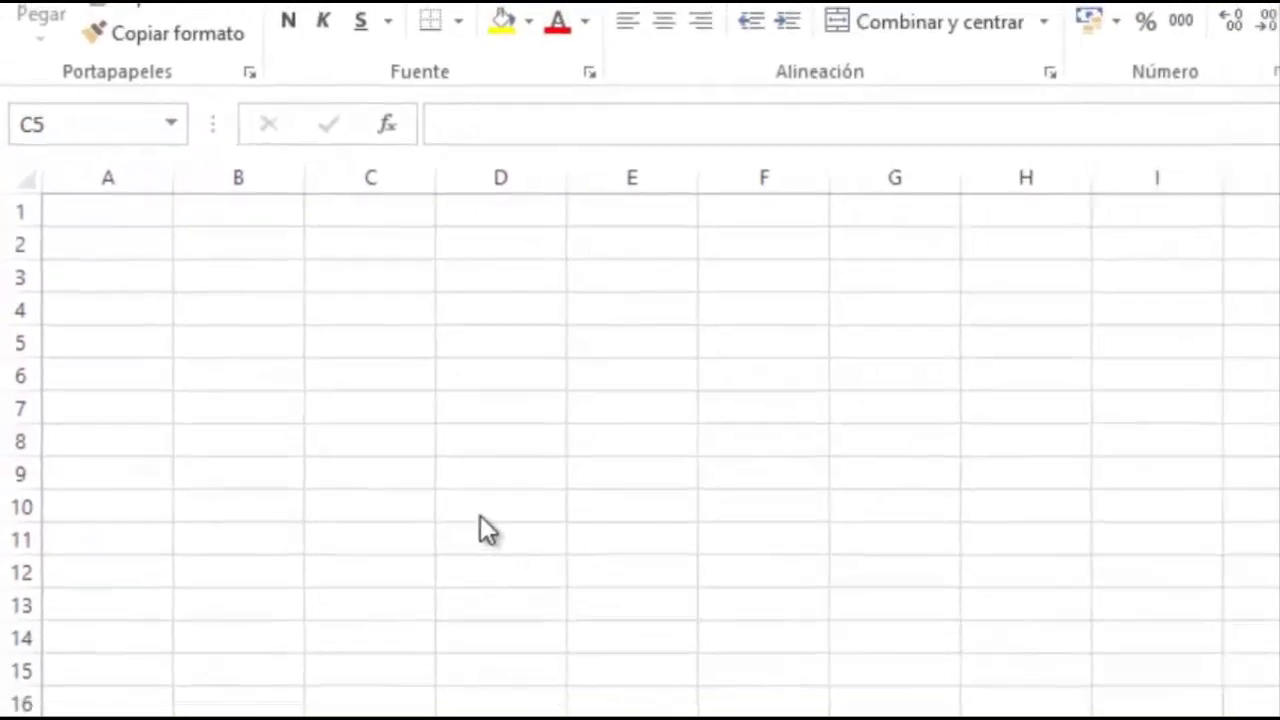
- Insert a blank sheet column before column B, which holds Azul and Verde
{"action": "left_click", "coordinate": [268, 359]}
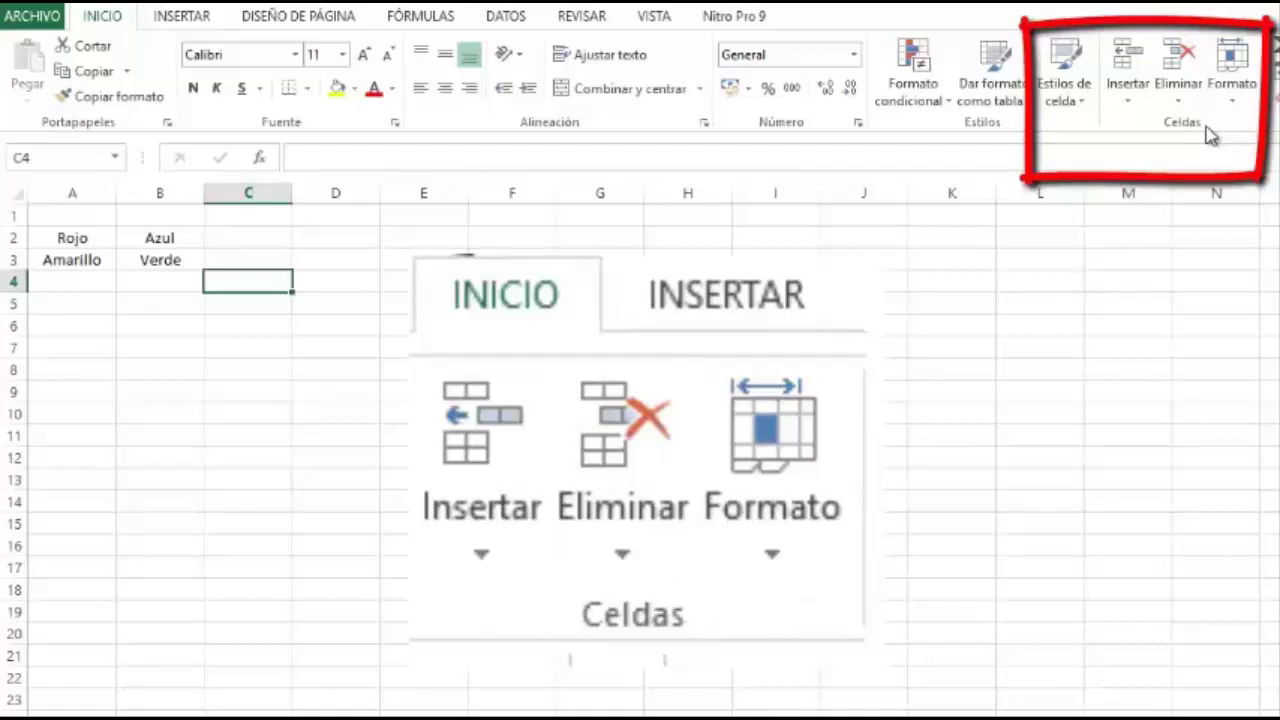
{"action": "left_click", "coordinate": [251, 302]}
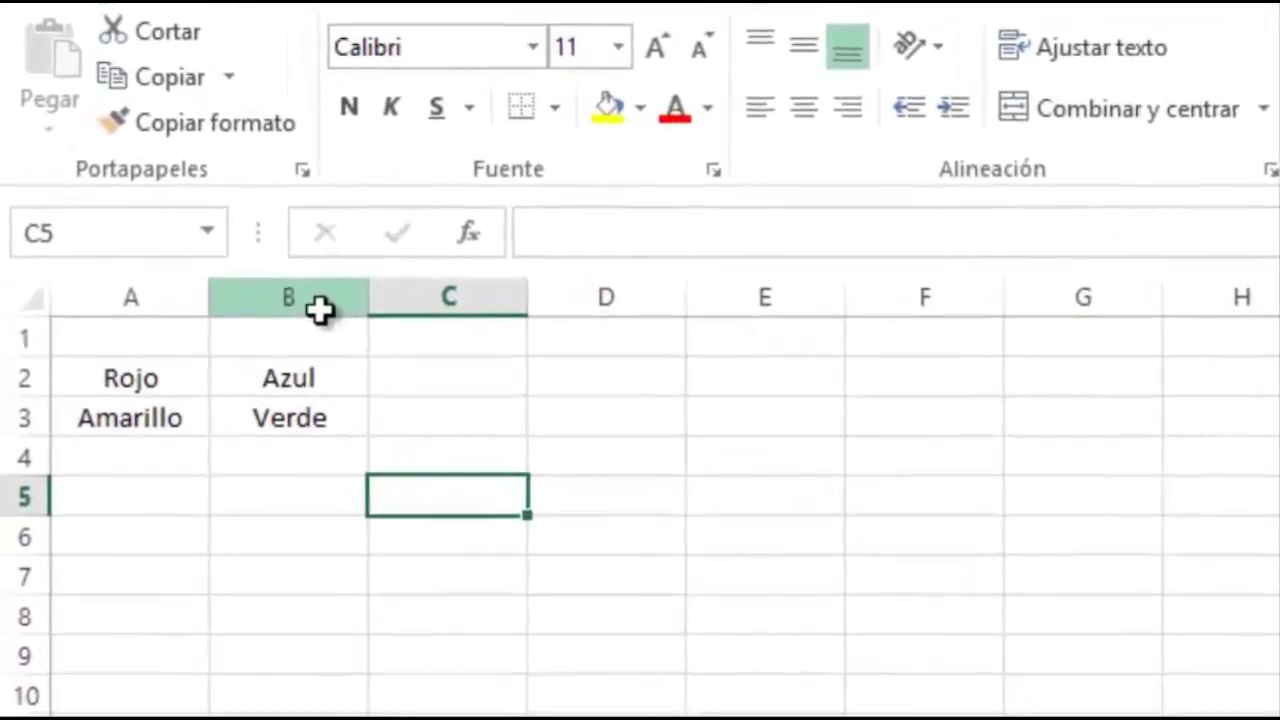
{"action": "left_click", "coordinate": [283, 270]}
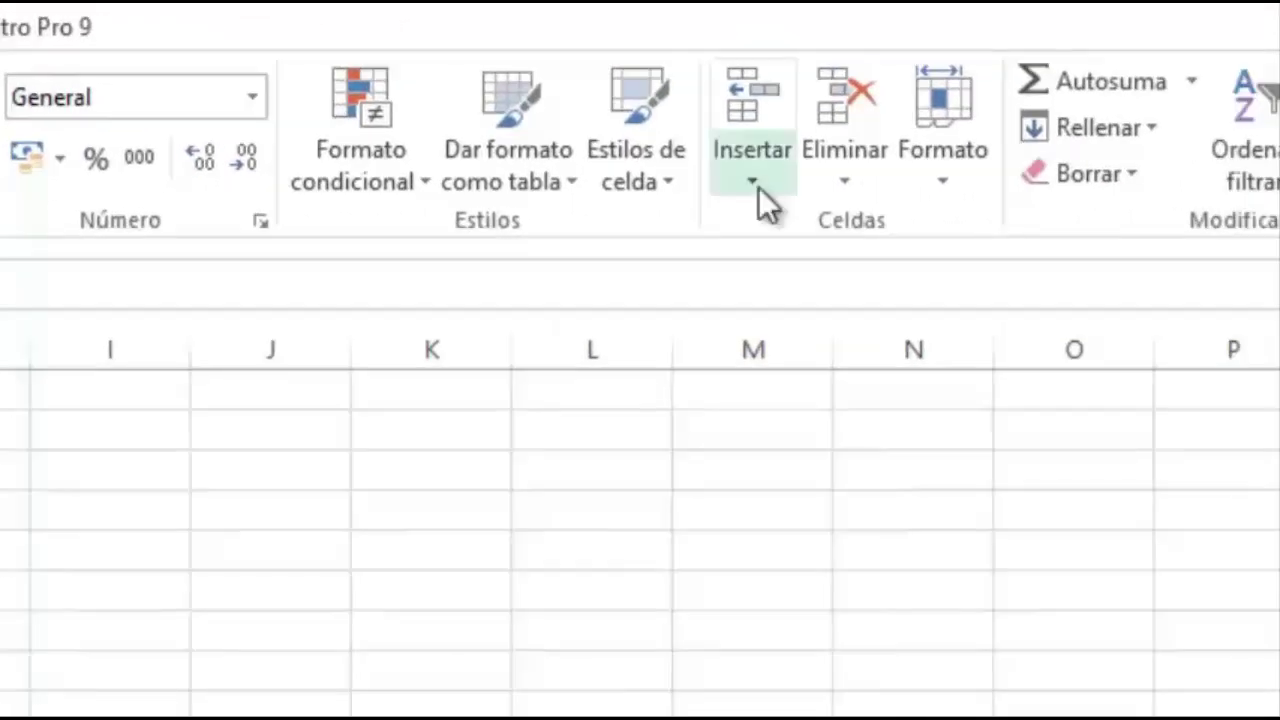
{"action": "left_click", "coordinate": [756, 184]}
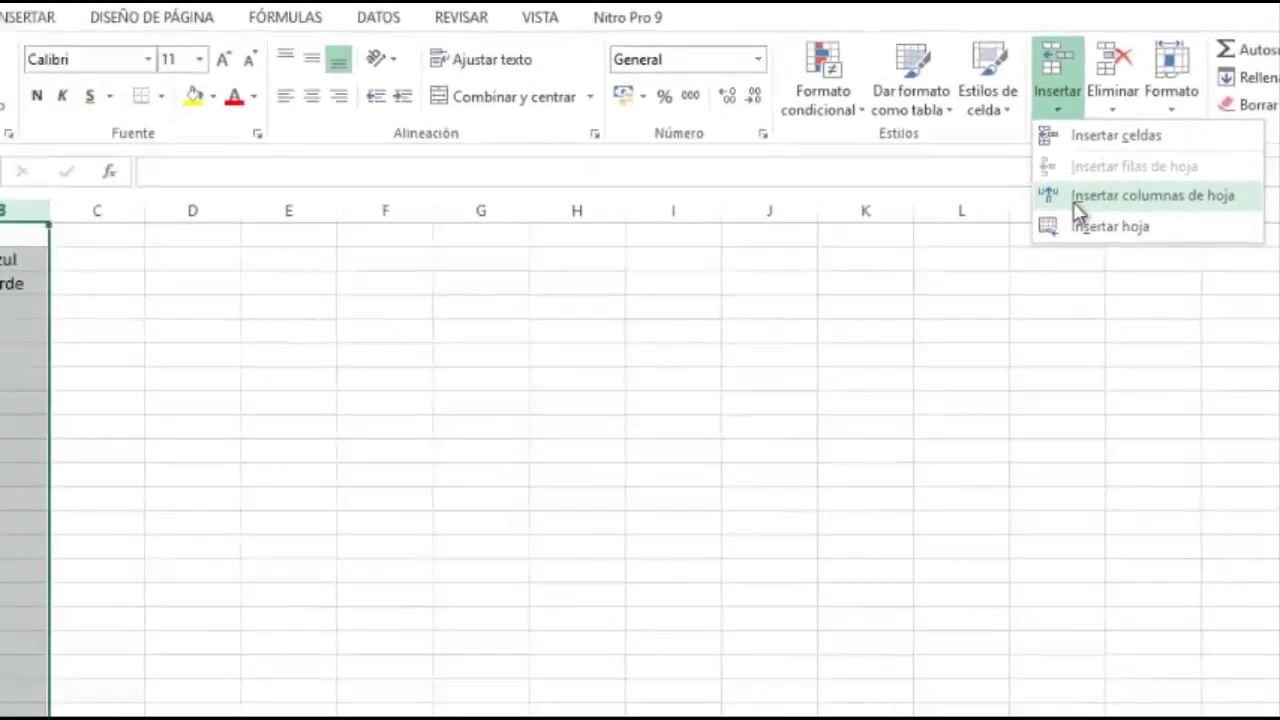
{"action": "left_click", "coordinate": [778, 335]}
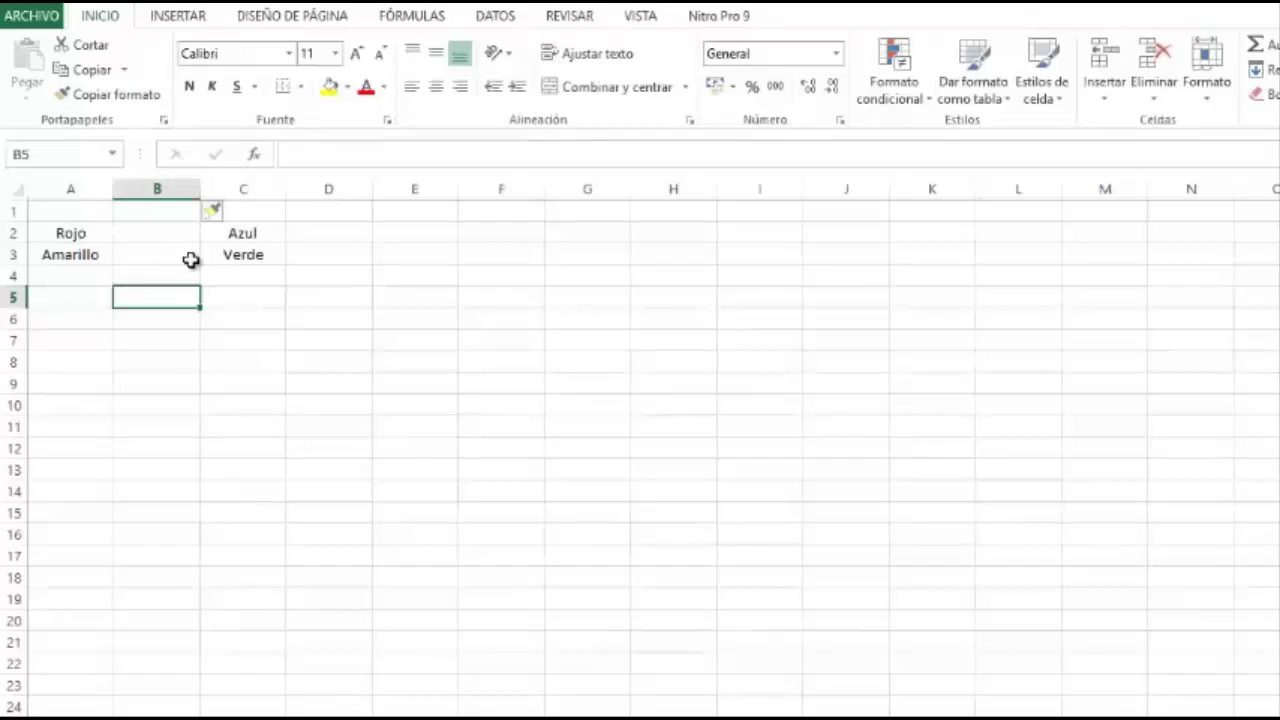
- Insert a blank sheet row above row 3, which holds Amarillo and Verde
{"action": "left_click", "coordinate": [11, 254]}
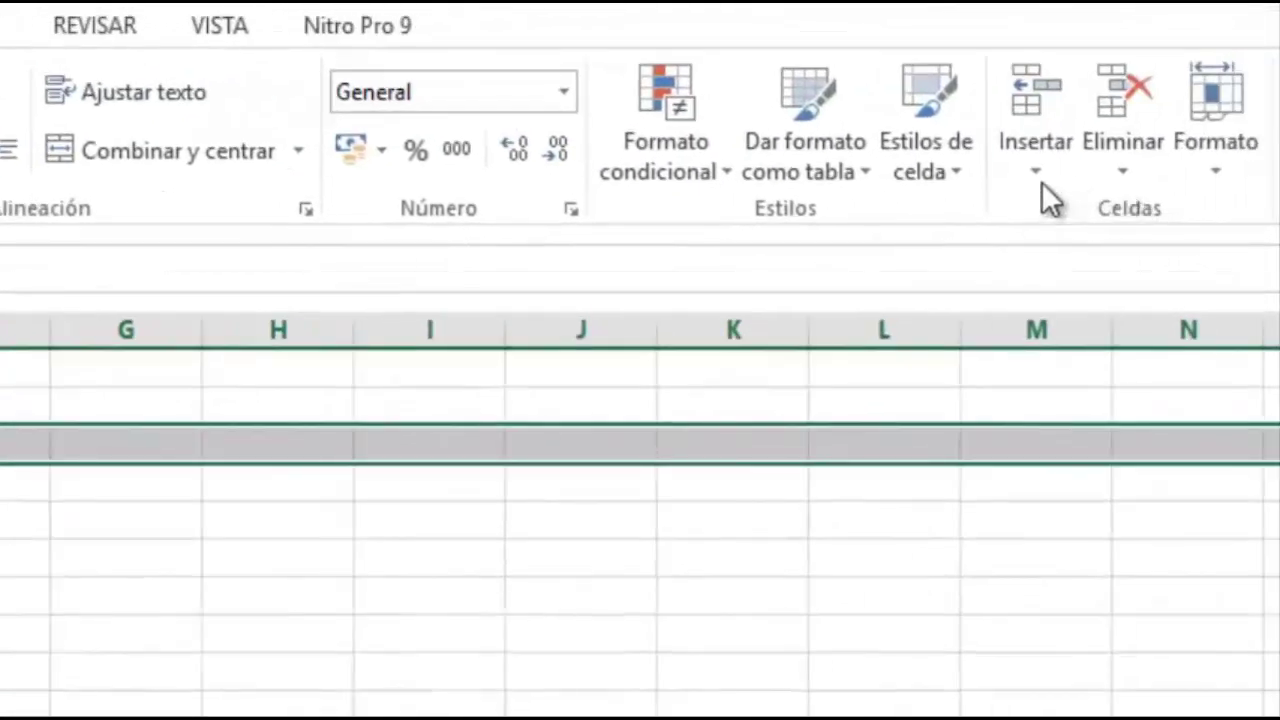
{"action": "left_click", "coordinate": [1044, 185]}
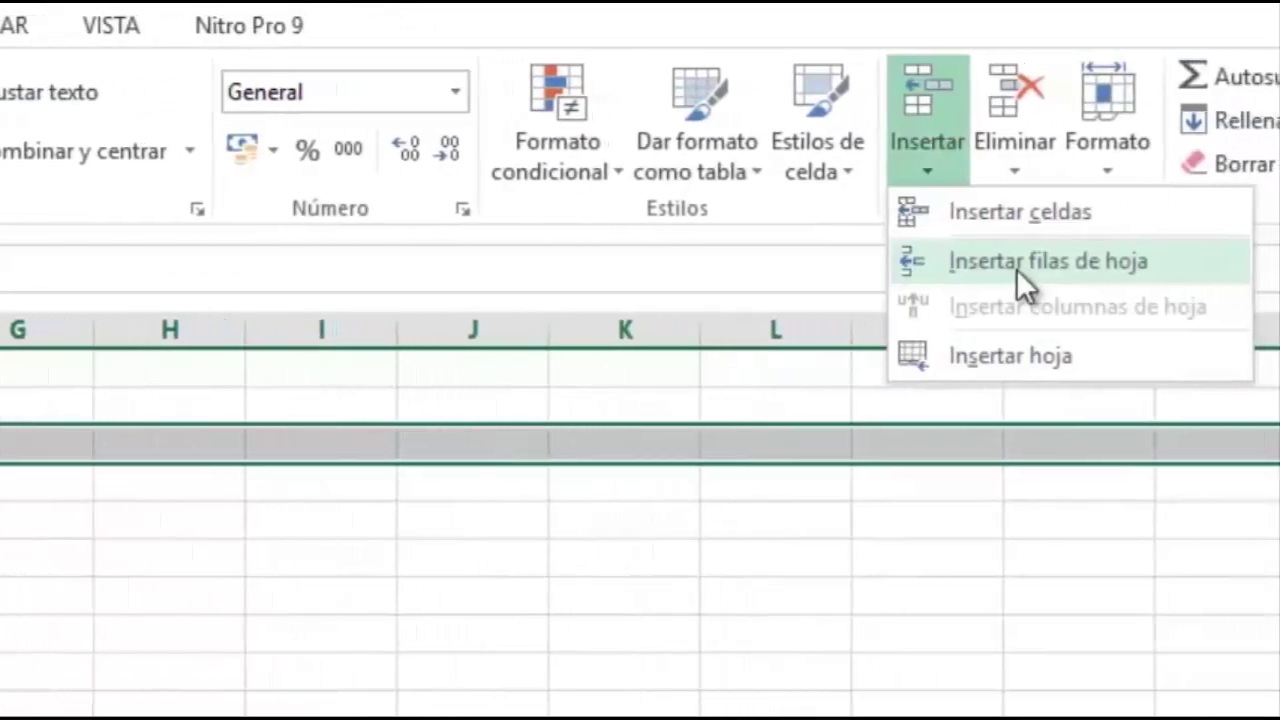
{"action": "left_click", "coordinate": [1018, 268]}
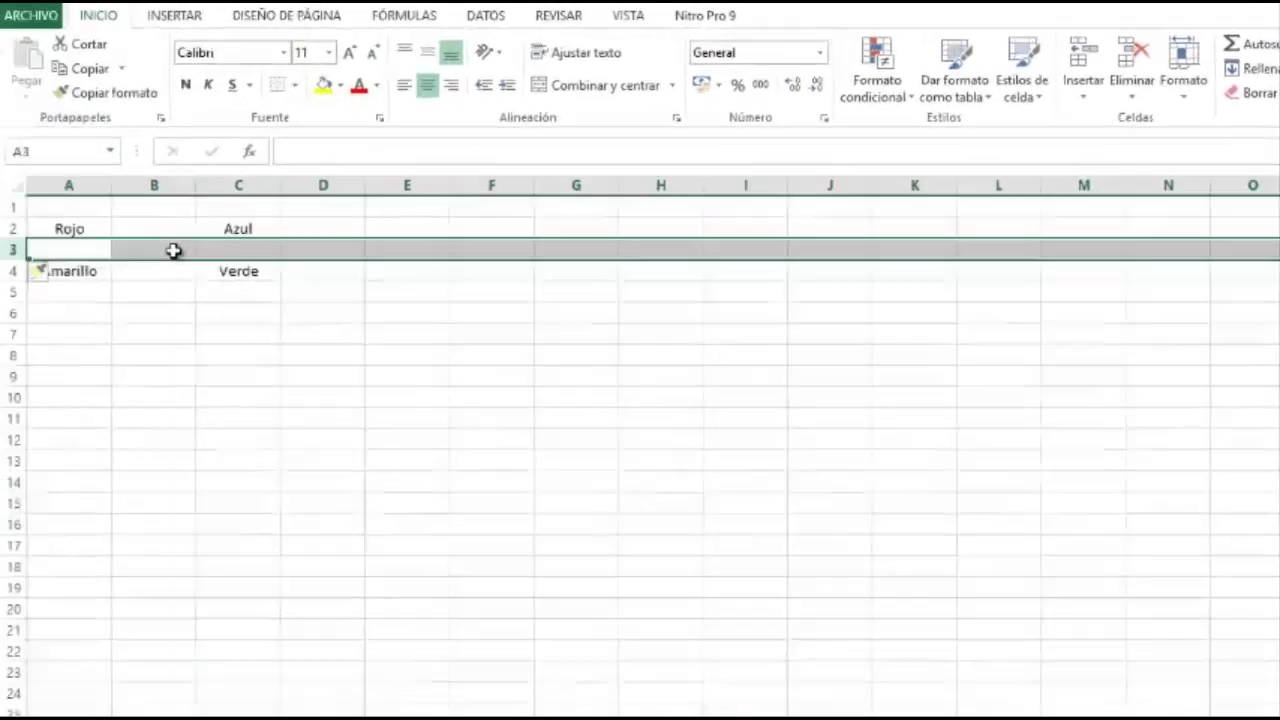
- Delete the blank column B and the blank row 3 that separate the four color names
{"action": "left_click", "coordinate": [158, 180]}
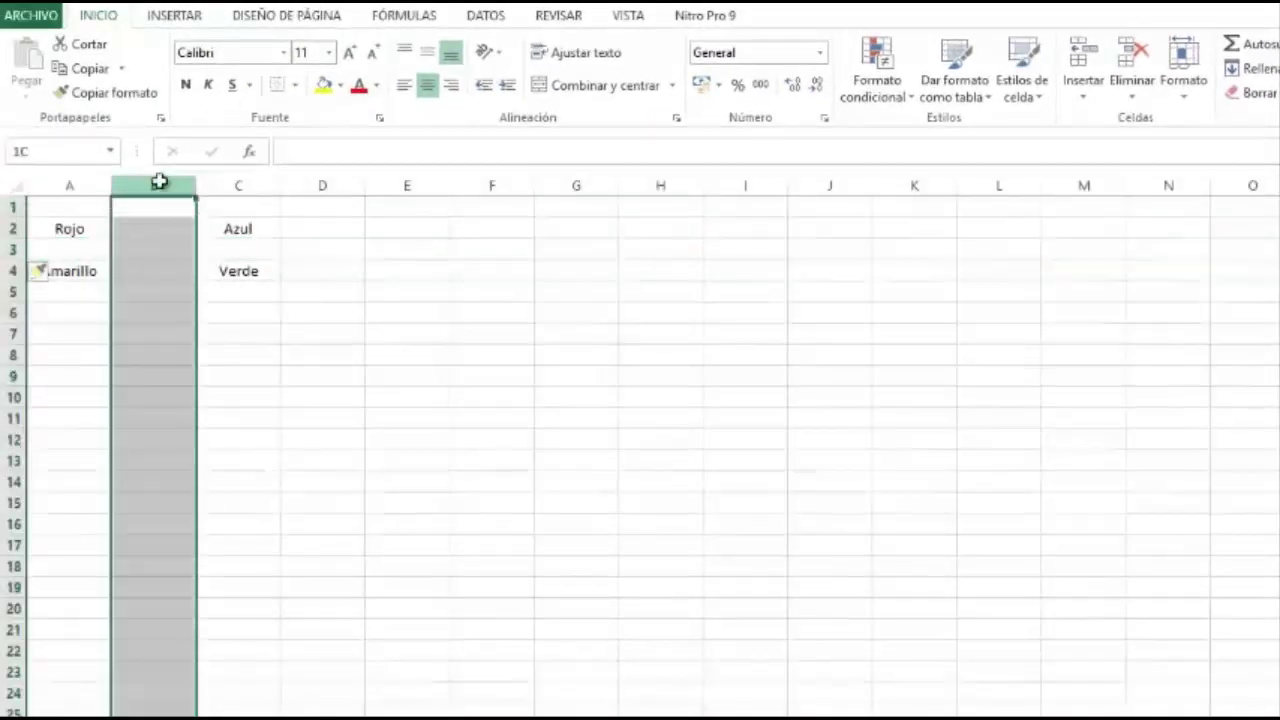
{"action": "left_click", "coordinate": [12, 250], "text": "ctrl"}
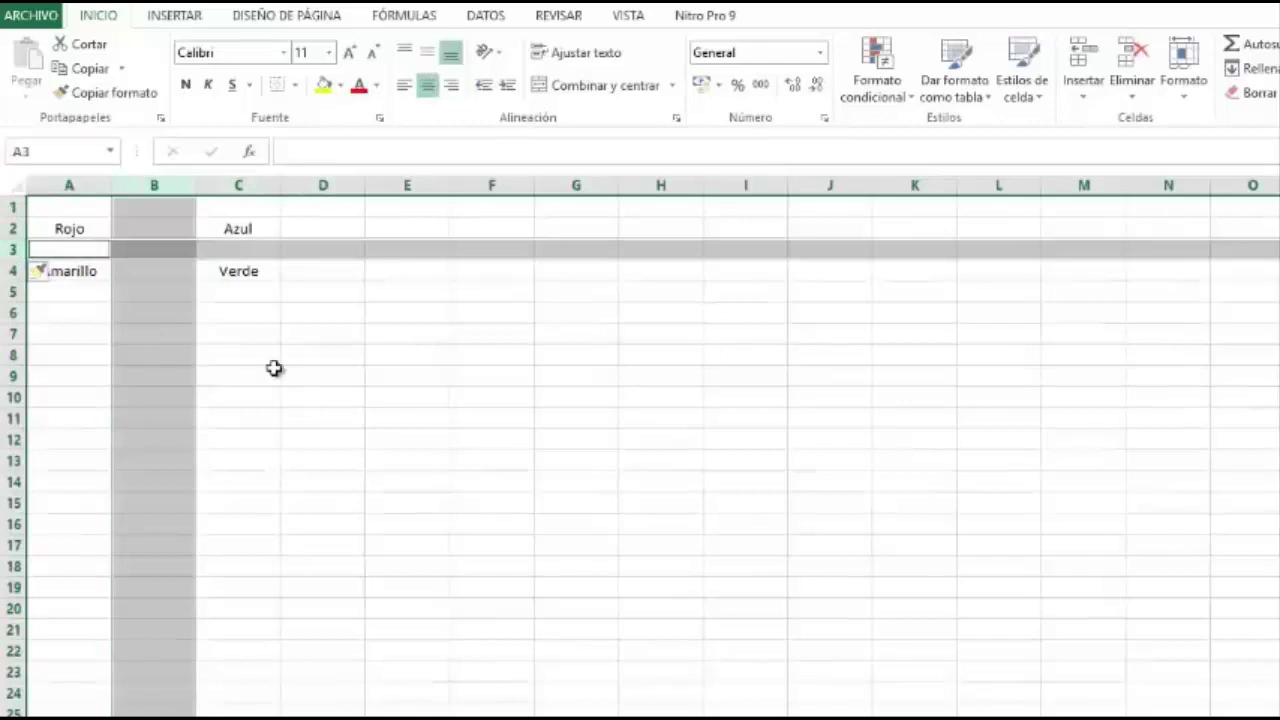
{"action": "left_click", "coordinate": [145, 182]}
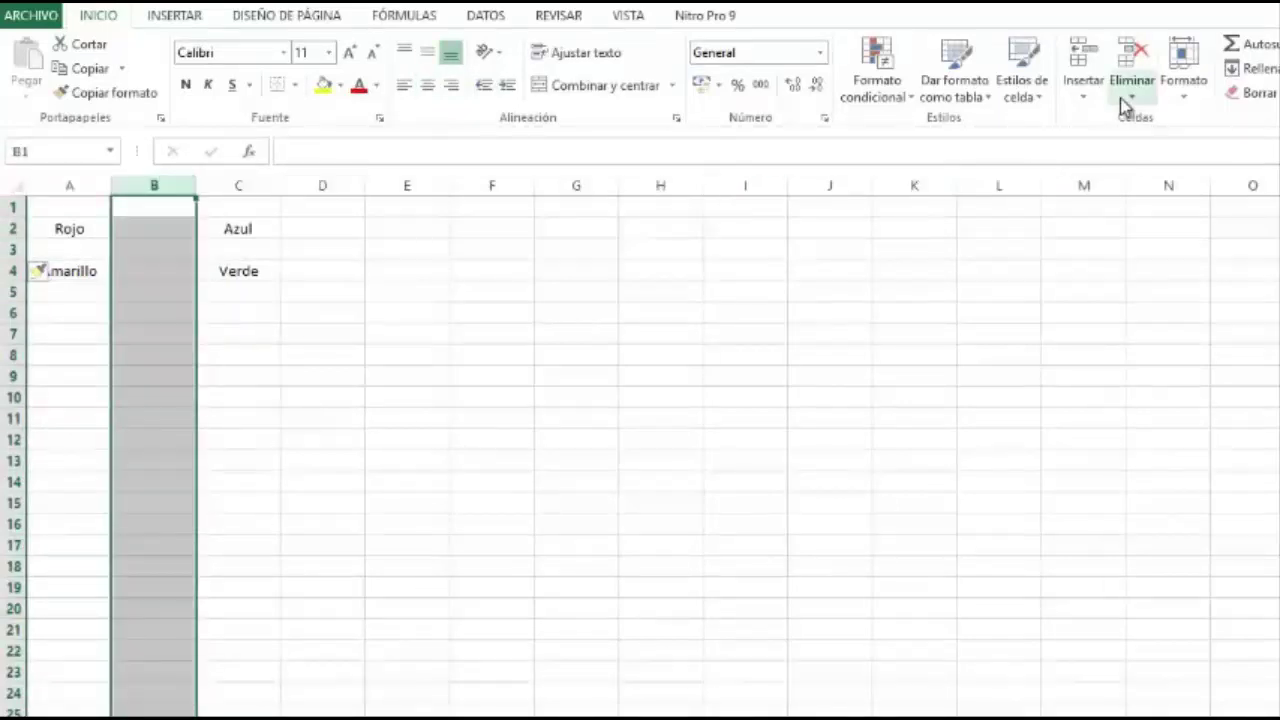
{"action": "left_click", "coordinate": [1121, 64]}
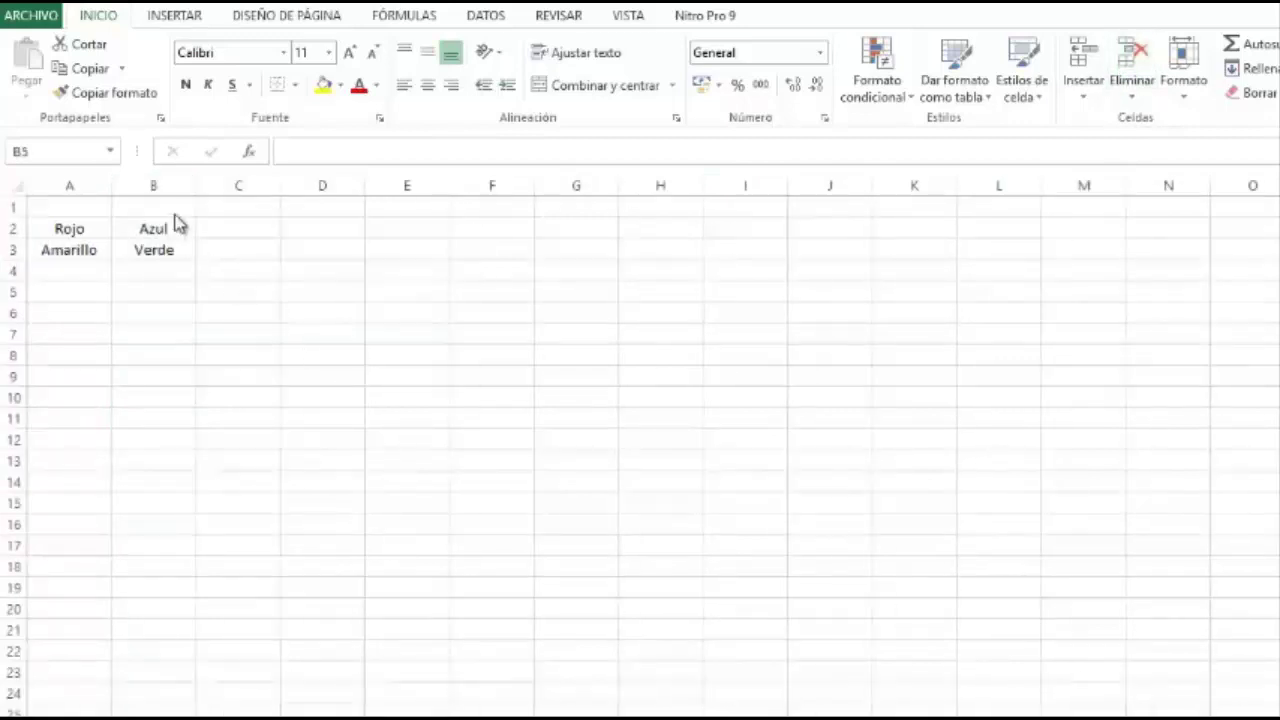
- Insert four blank sheet columns at once before the Azul and Verde column, using columns B through E
{"action": "left_click", "coordinate": [158, 184]}
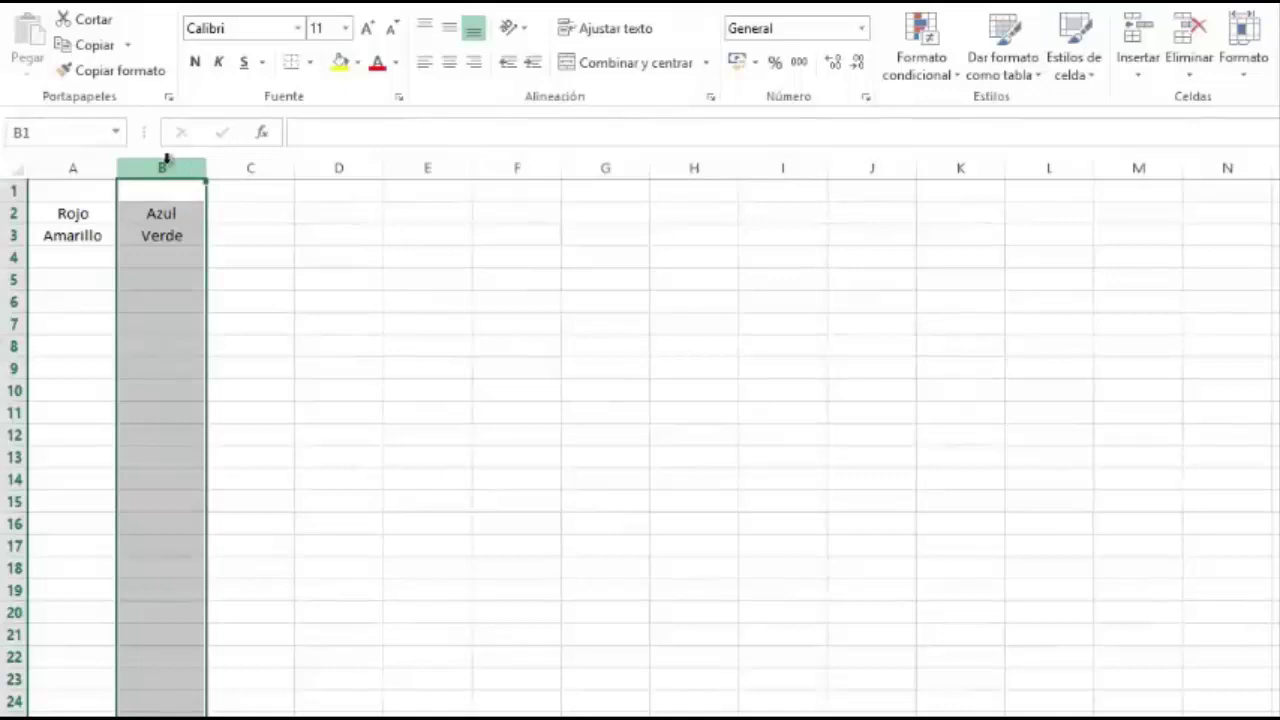
{"action": "left_click_drag", "start_coordinate": [162, 166], "coordinate": [418, 163]}
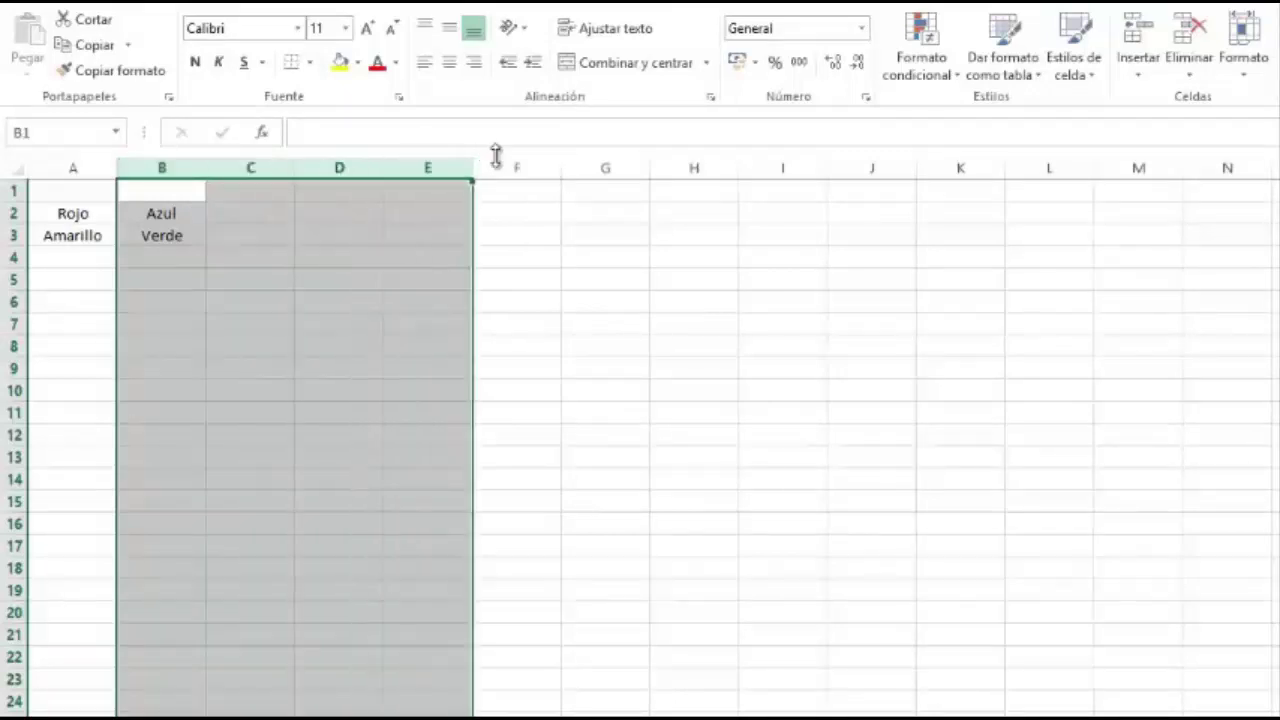
{"action": "left_click", "coordinate": [1155, 84]}
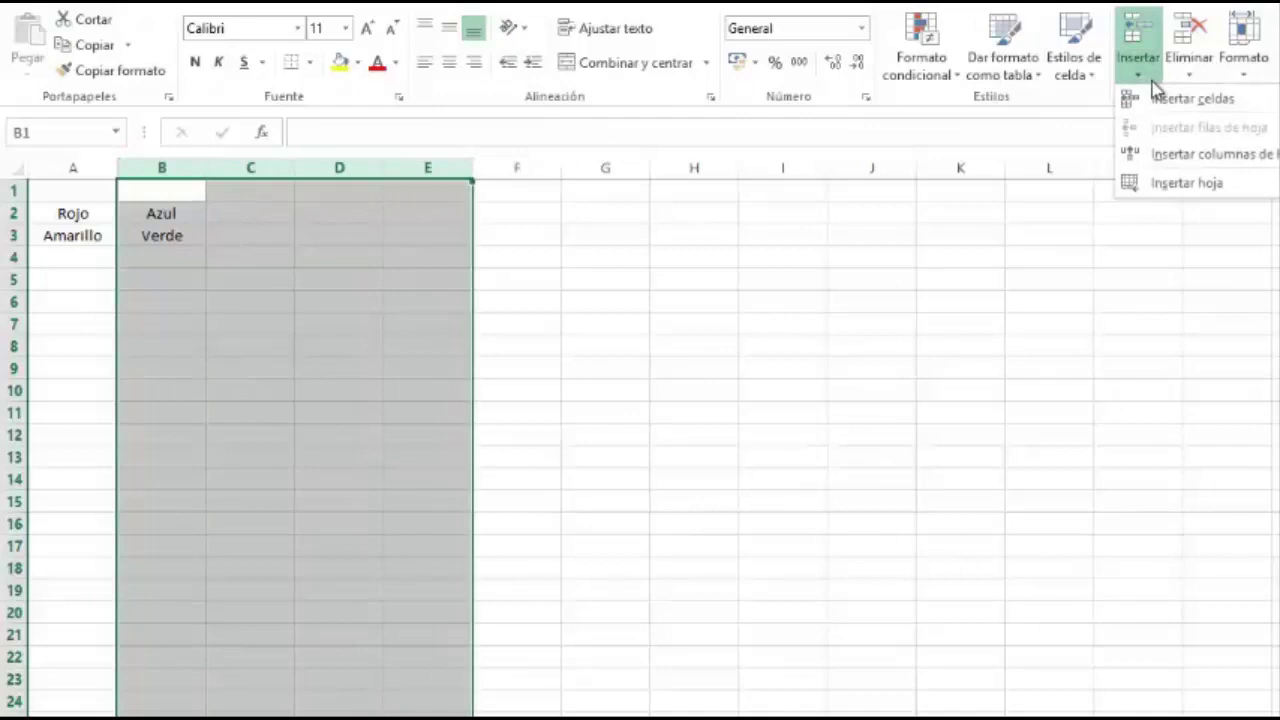
{"action": "left_click", "coordinate": [1165, 160]}
{"action": "left_click", "coordinate": [400, 228]}
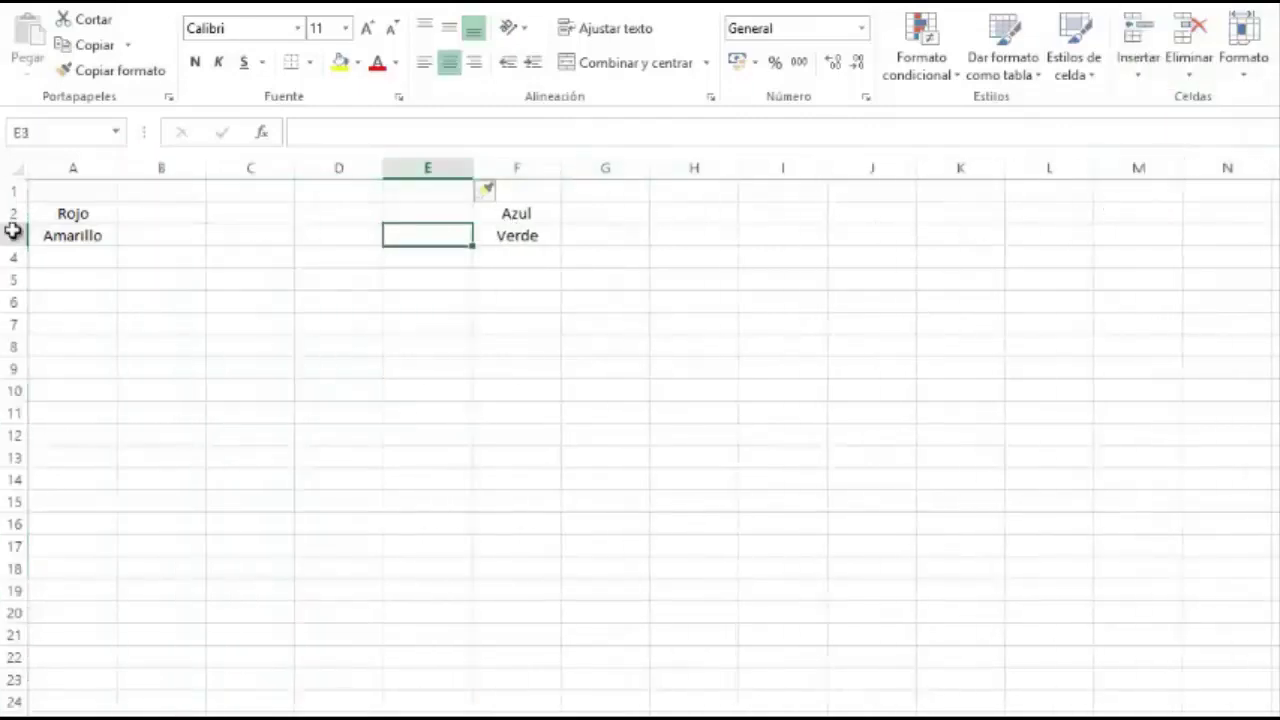
- Insert four blank sheet rows at once above the Amarillo and Verde row, using rows 3 through 6
{"action": "left_click_drag", "start_coordinate": [20, 235], "coordinate": [14, 296]}
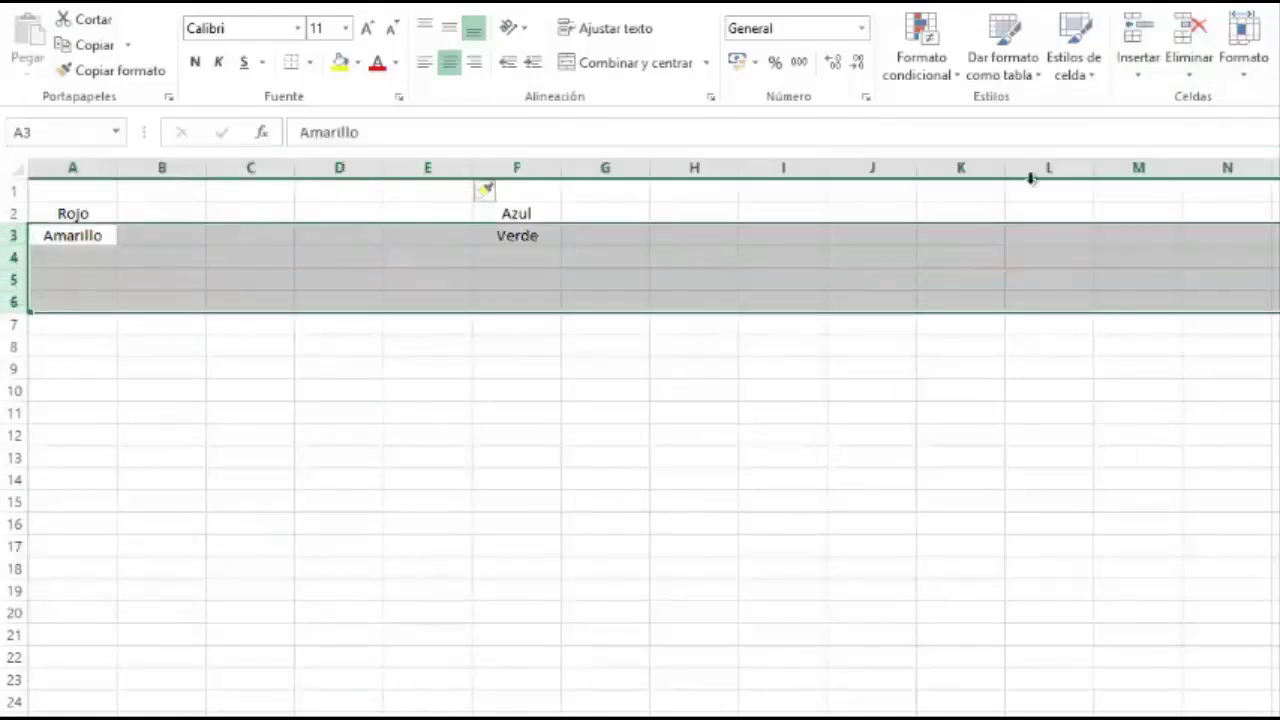
{"action": "left_click", "coordinate": [1140, 78]}
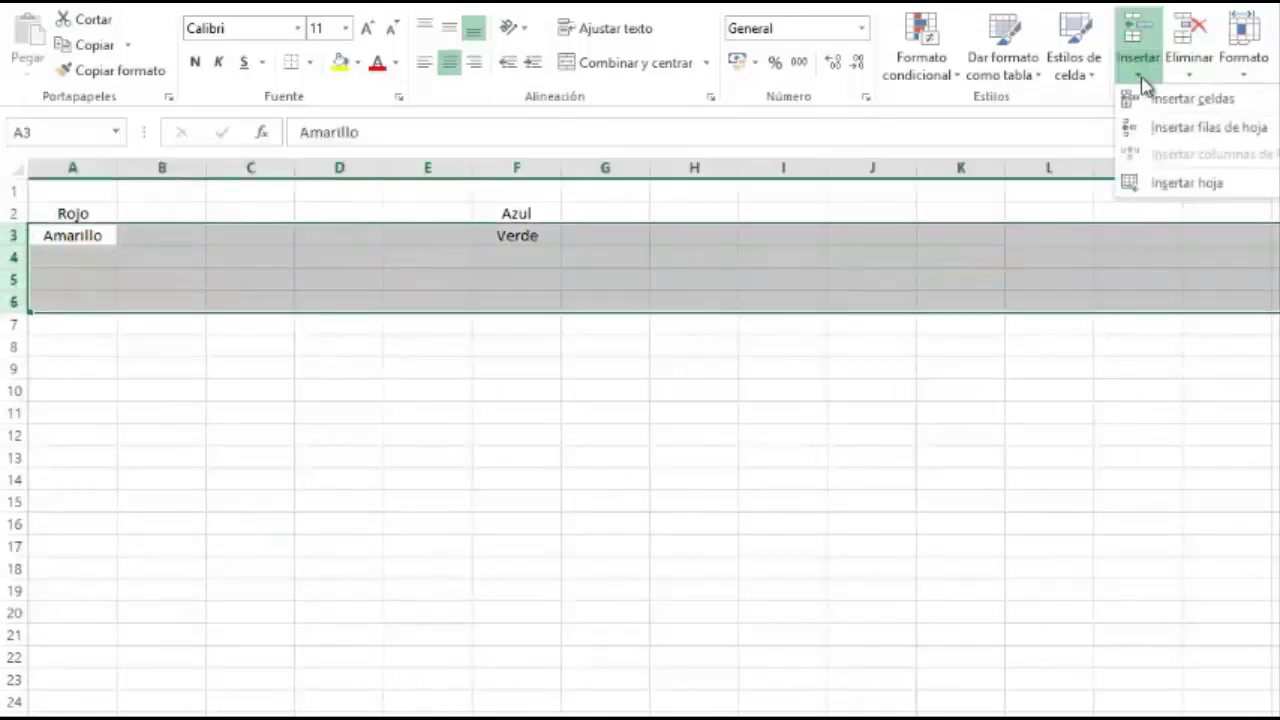
{"action": "left_click", "coordinate": [1143, 127]}
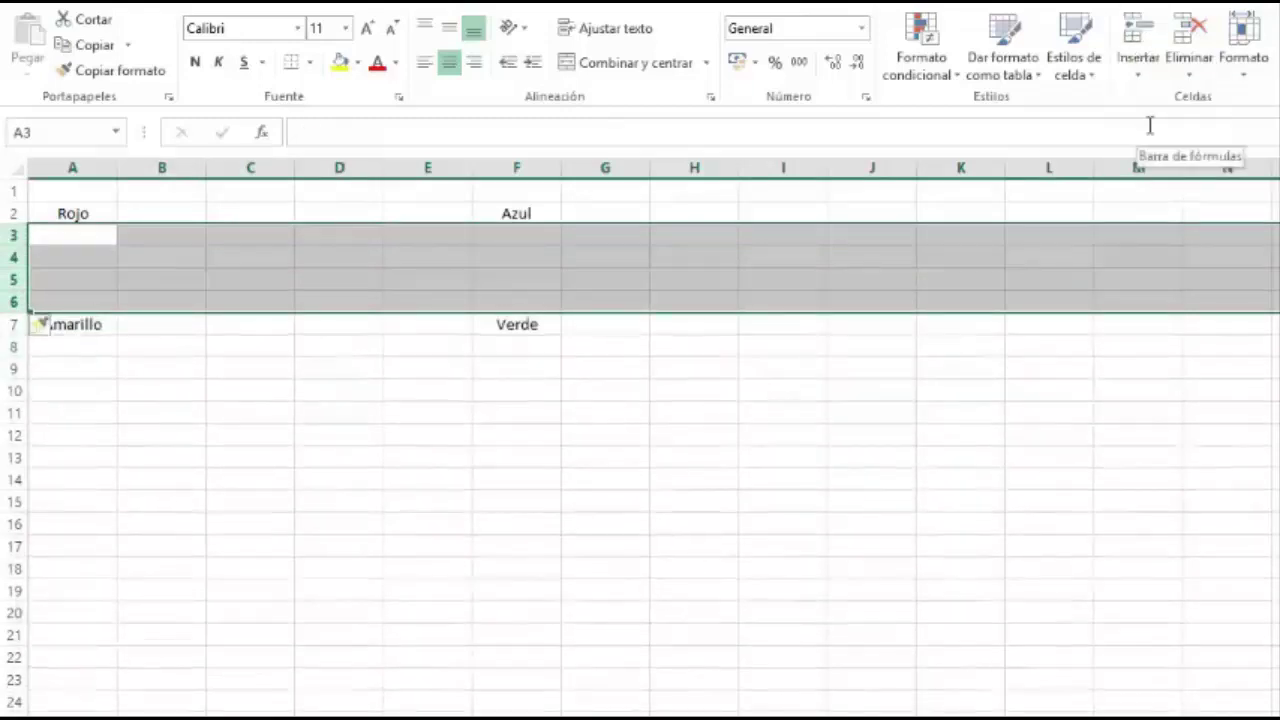
{"action": "left_click", "coordinate": [605, 501]}
- Delete the four blank columns B through E and the four blank rows 3 through 6 separating the color names
{"action": "left_click_drag", "start_coordinate": [149, 168], "coordinate": [429, 167]}
{"action": "left_click", "coordinate": [1188, 75]}
{"action": "left_click", "coordinate": [1232, 151]}
{"action": "left_click_drag", "start_coordinate": [13, 235], "coordinate": [8, 298]}
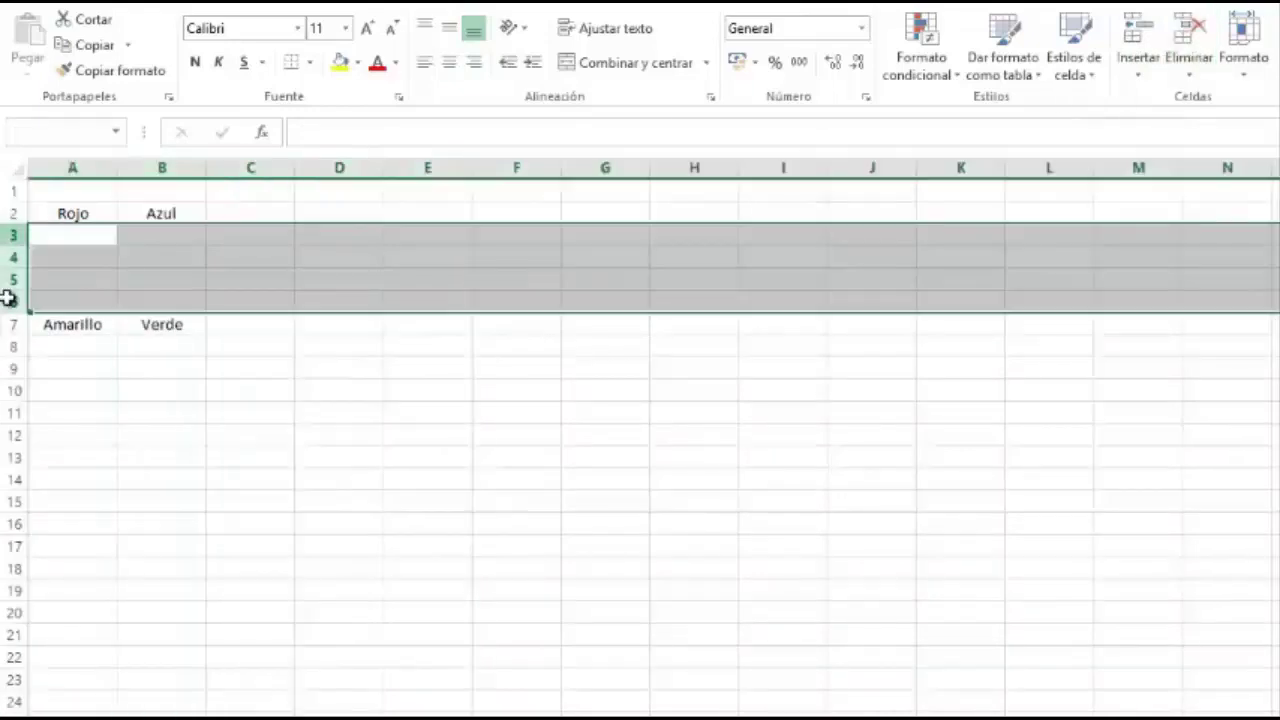
{"action": "left_click", "coordinate": [1190, 80]}
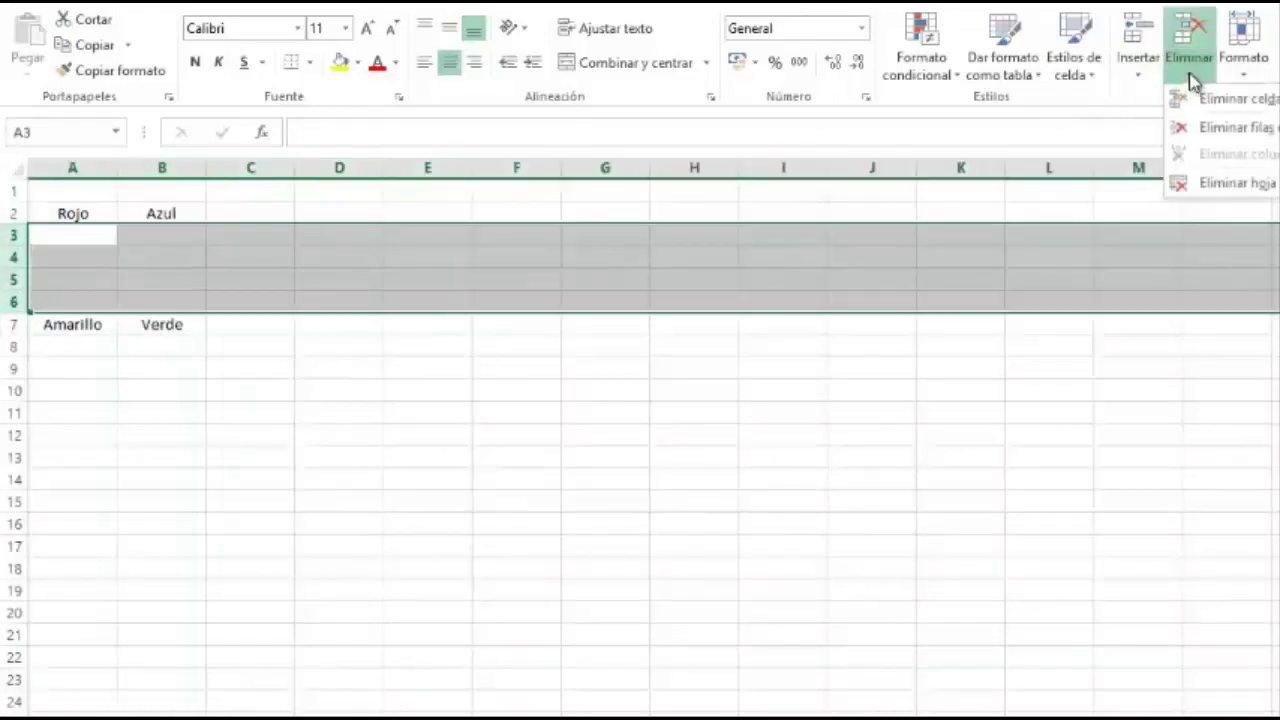
{"action": "left_click", "coordinate": [1213, 128]}
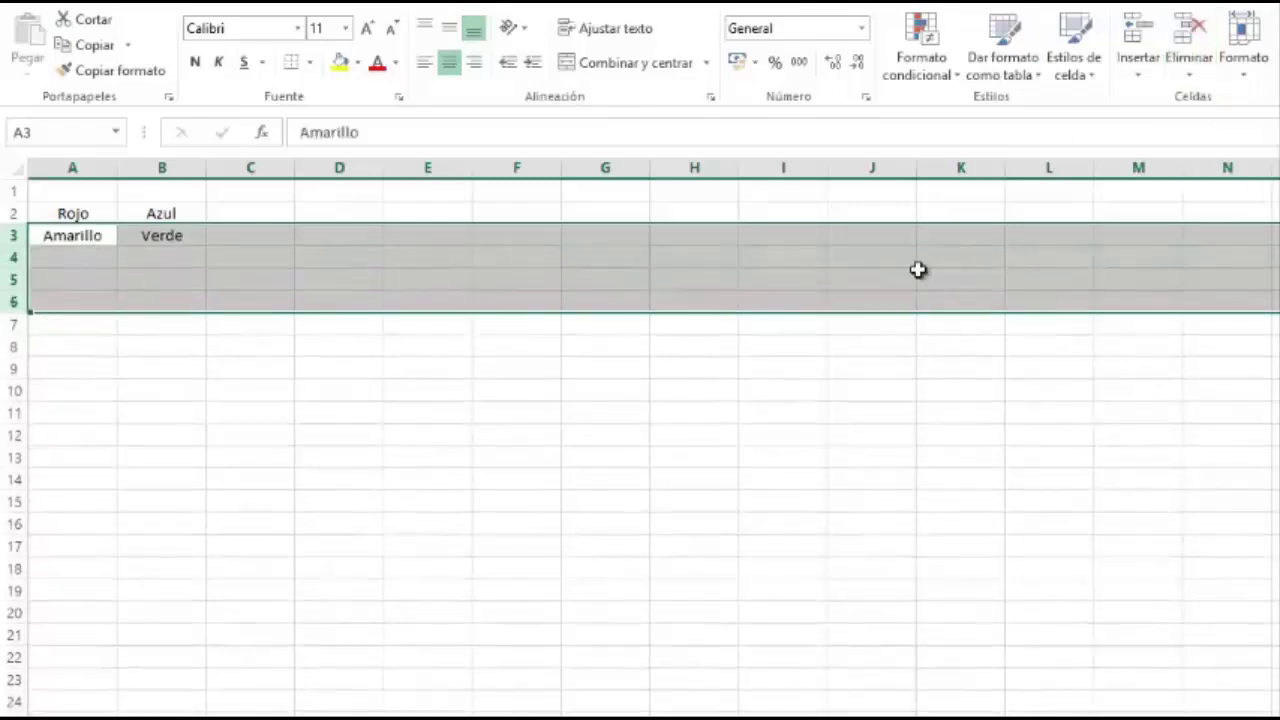
{"action": "left_click", "coordinate": [450, 458]}
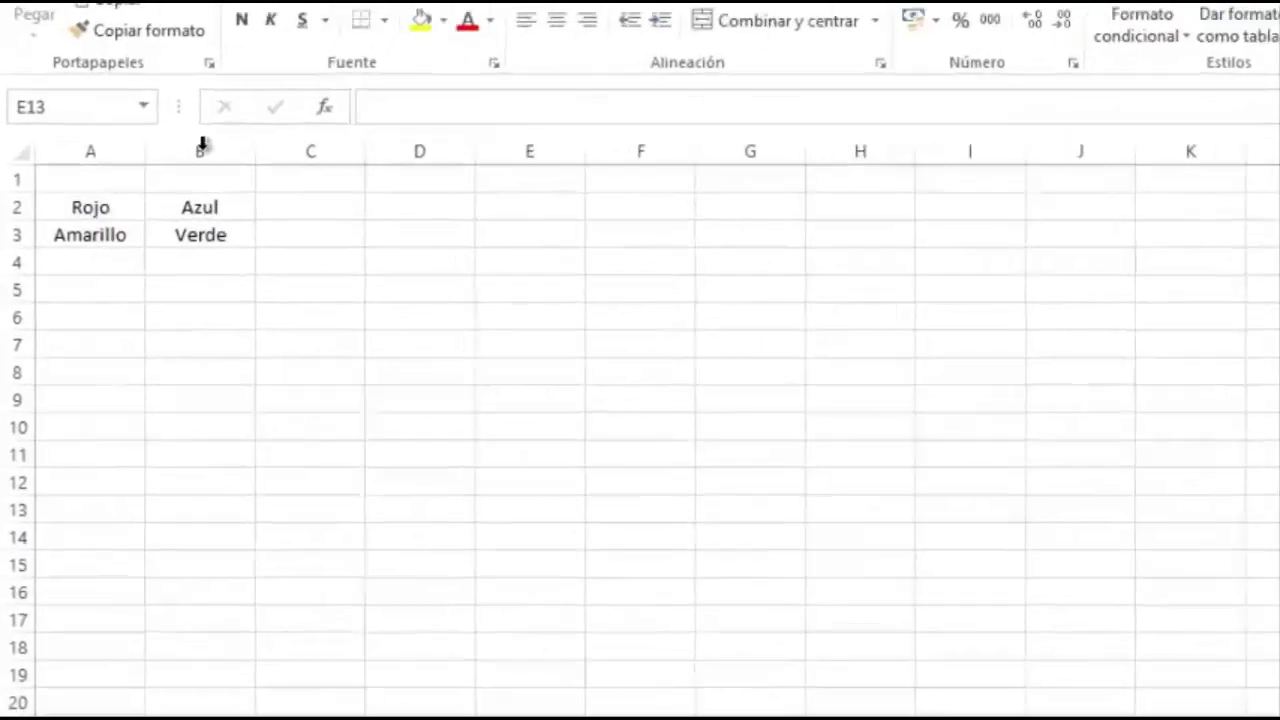
- Insert a blank column before the Azul and Verde column and a blank row above the Amarillo and Verde row
{"action": "right_click", "coordinate": [202, 150]}
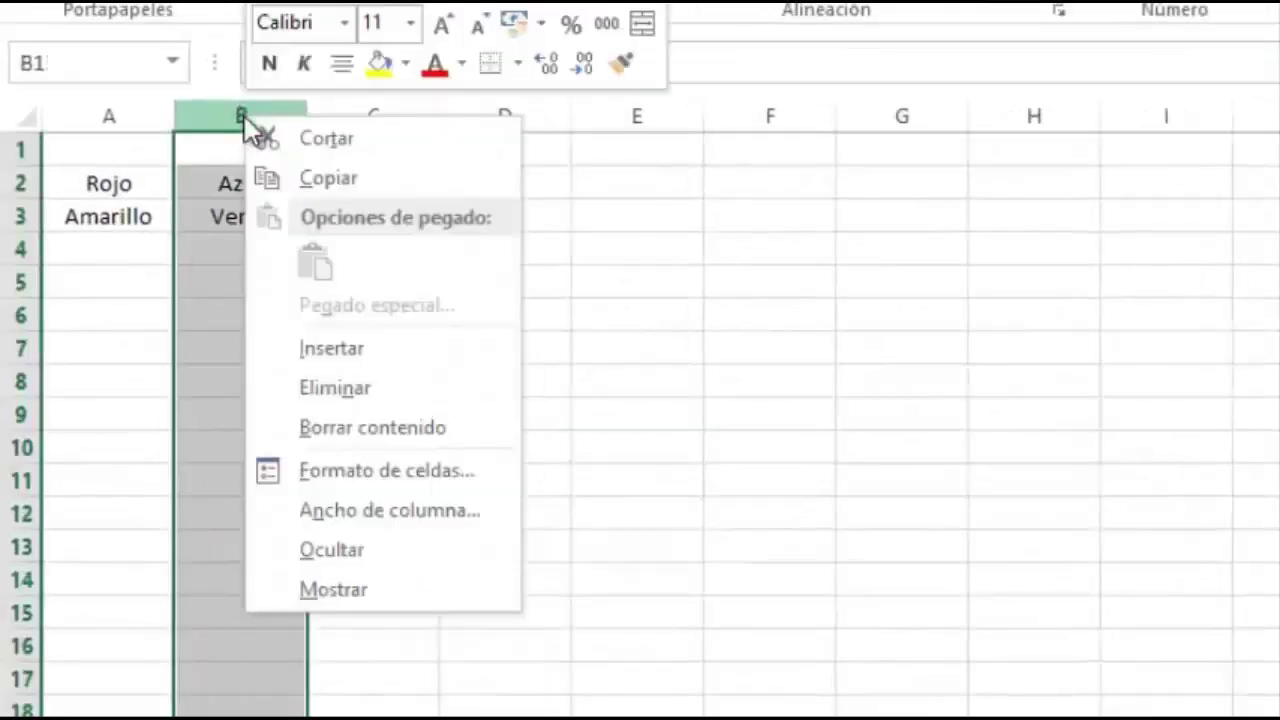
{"action": "left_click", "coordinate": [413, 350]}
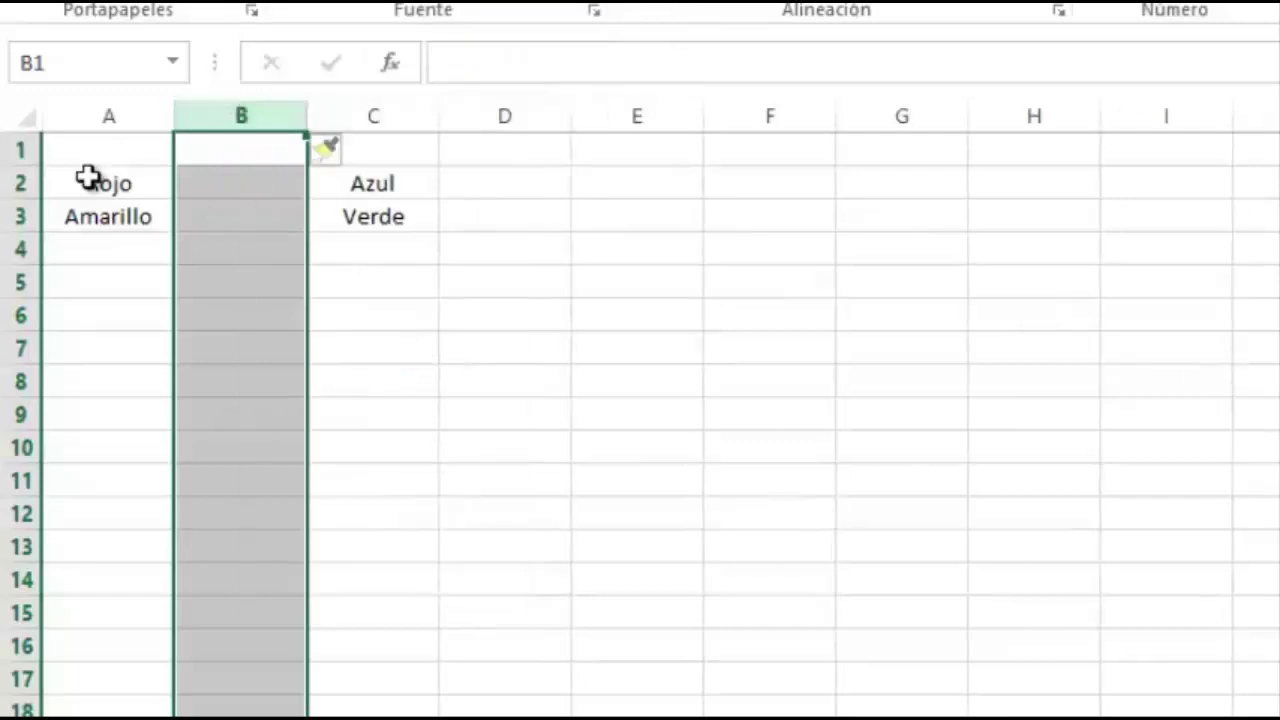
{"action": "left_click", "coordinate": [20, 216]}
{"action": "right_click", "coordinate": [22, 218]}
{"action": "key", "text": "Escape"}
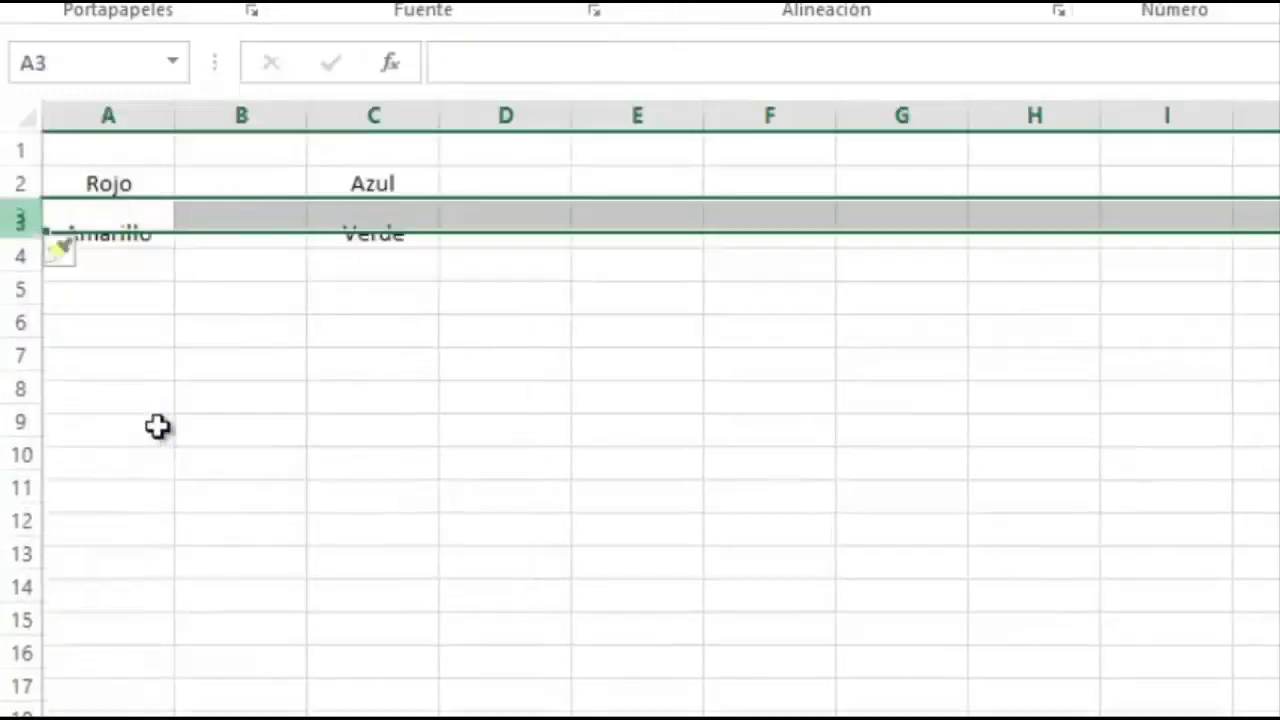
- Insert three blank columns at once before the Azul and Verde column, using columns C through E
{"action": "left_click_drag", "start_coordinate": [340, 115], "coordinate": [652, 125]}
{"action": "right_click", "coordinate": [414, 114]}
{"action": "left_click", "coordinate": [520, 345]}
{"action": "left_click", "coordinate": [511, 346]}
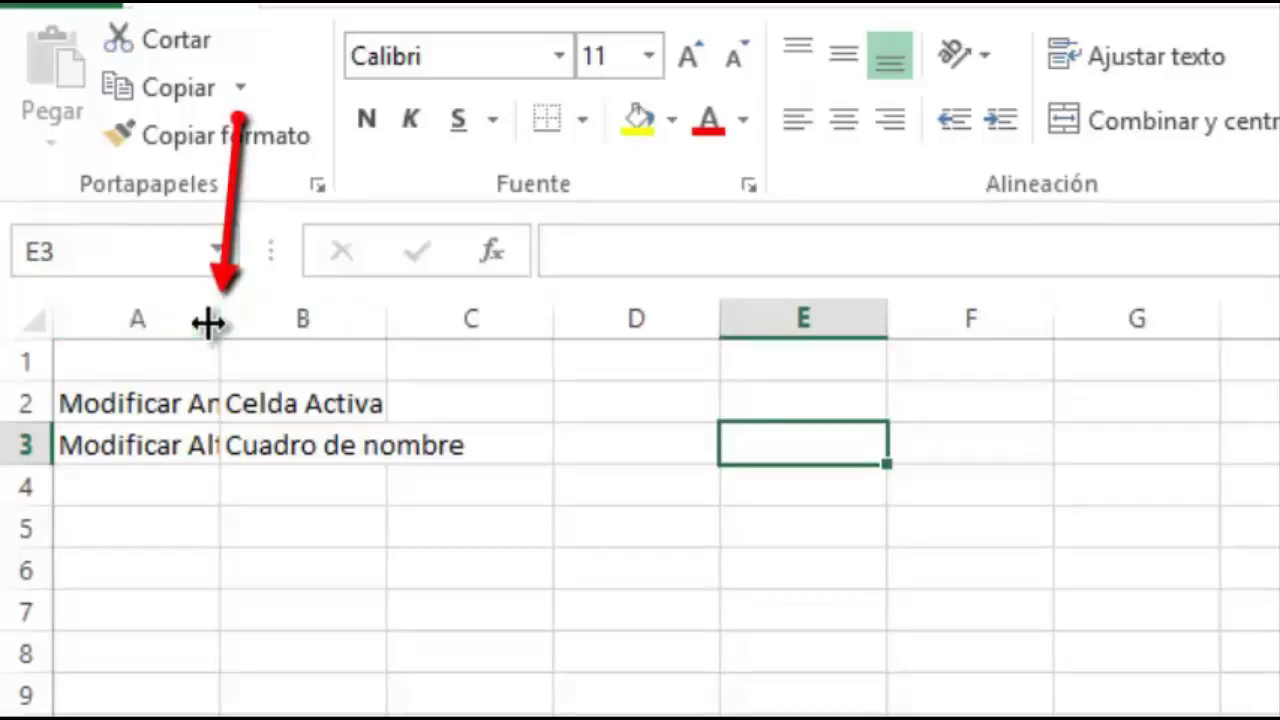
- Autofit column A to its longest text, and practise narrowing it and widening it again by hand
{"action": "left_click_drag", "start_coordinate": [220, 322], "coordinate": [220, 321]}
{"action": "double_click", "coordinate": [220, 322]}
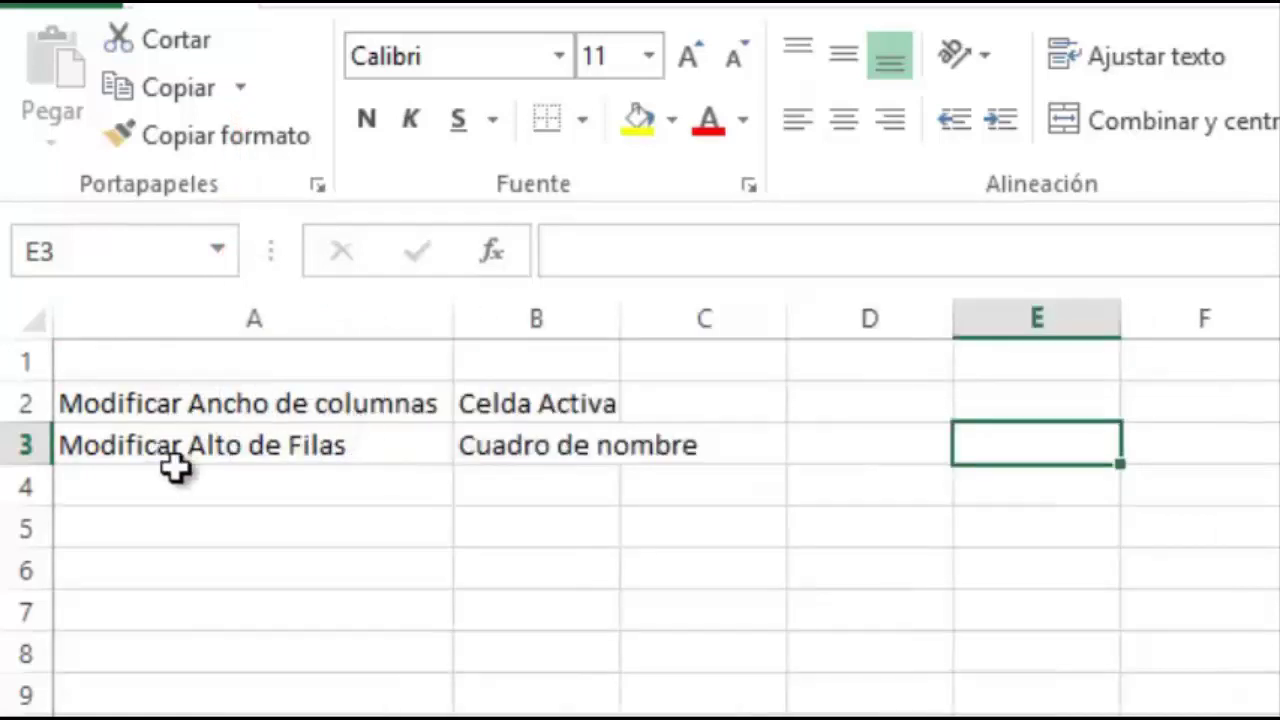
{"action": "mouse_move", "coordinate": [450, 330]}
{"action": "left_mouse_down"}
{"action": "mouse_move", "coordinate": [194, 337]}
{"action": "mouse_move", "coordinate": [259, 345]}
{"action": "left_mouse_up"}
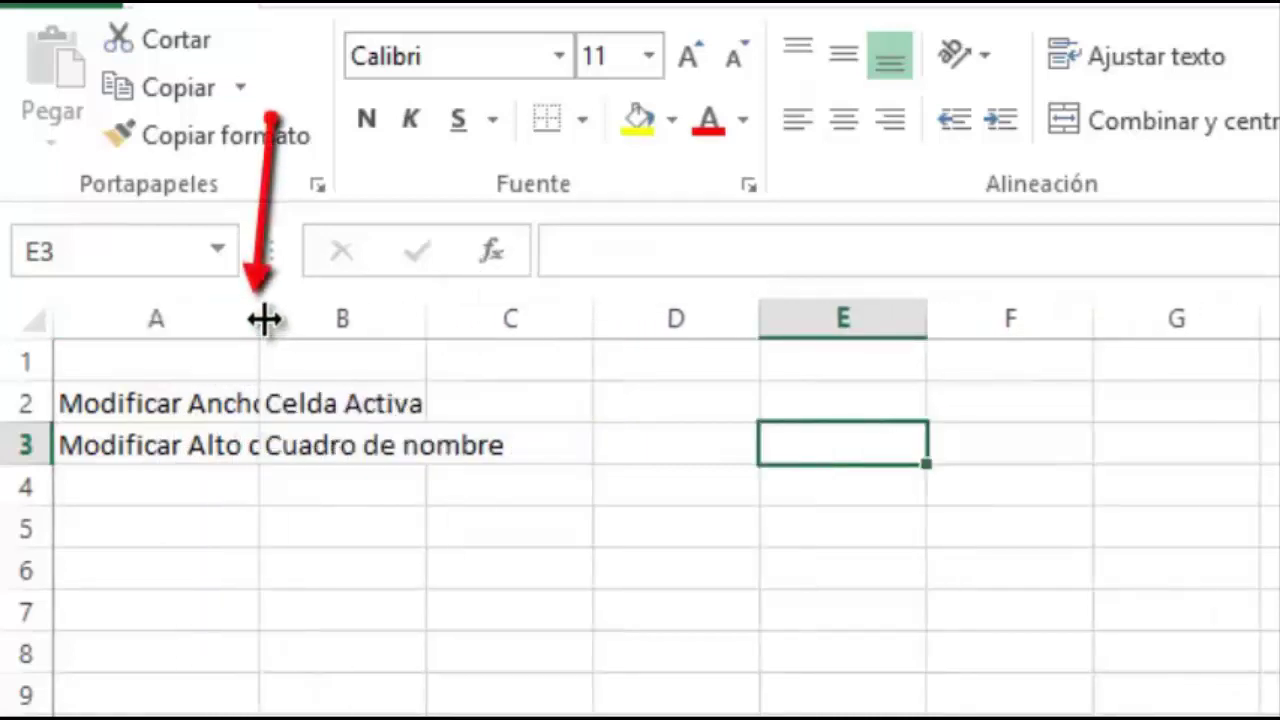
{"action": "left_click_drag", "start_coordinate": [256, 321], "coordinate": [463, 344]}
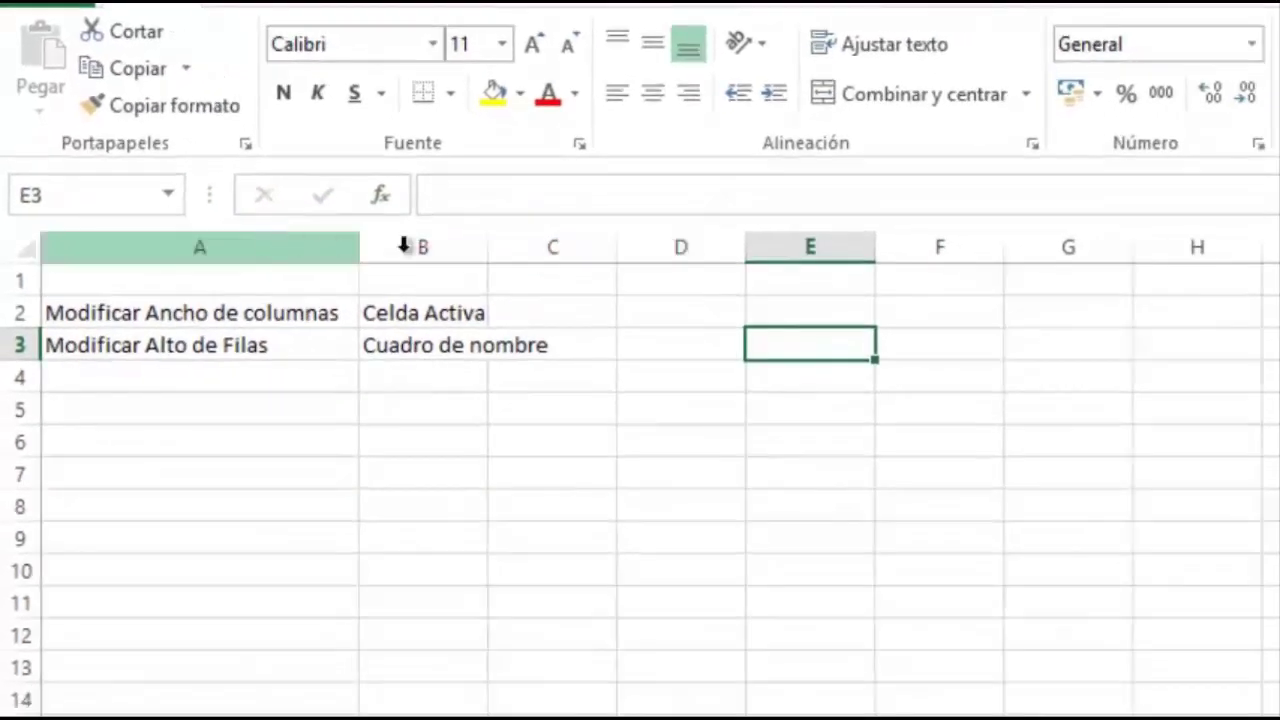
- Set the width of column B, which holds Celda Activa and Cuadro de nombre, to 20
{"action": "left_click", "coordinate": [404, 246]}
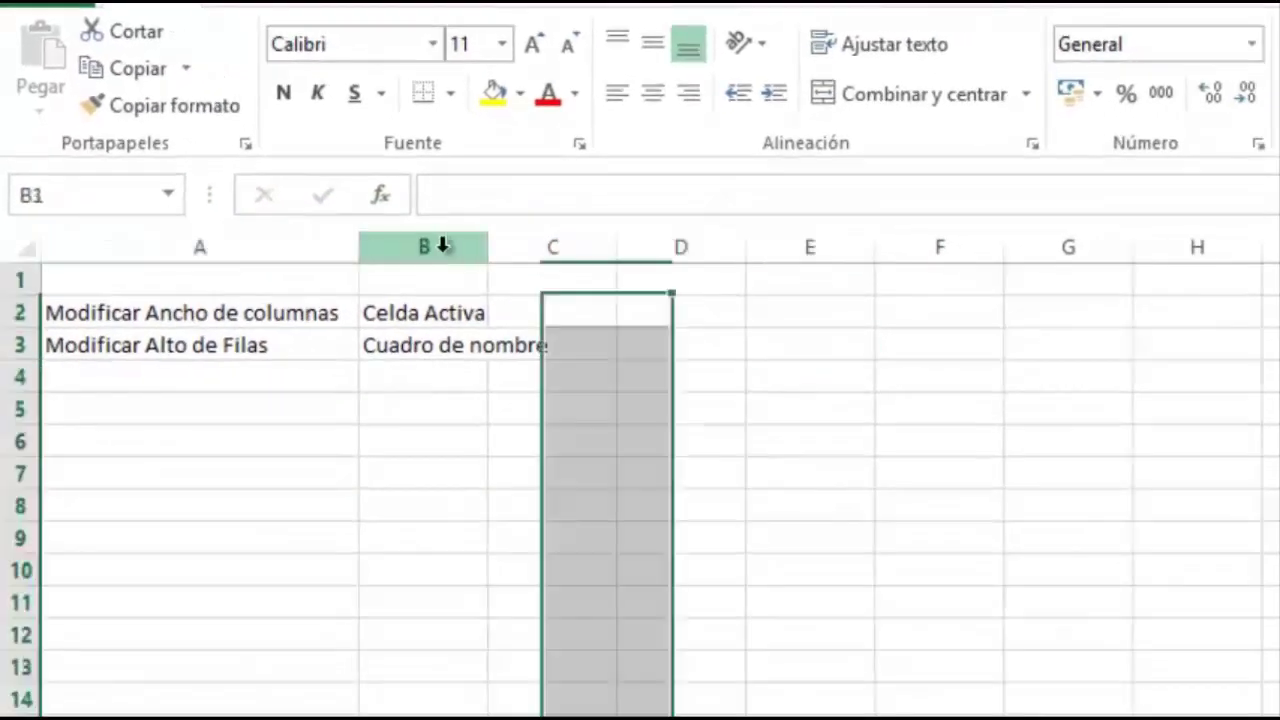
{"action": "right_click", "coordinate": [443, 252]}
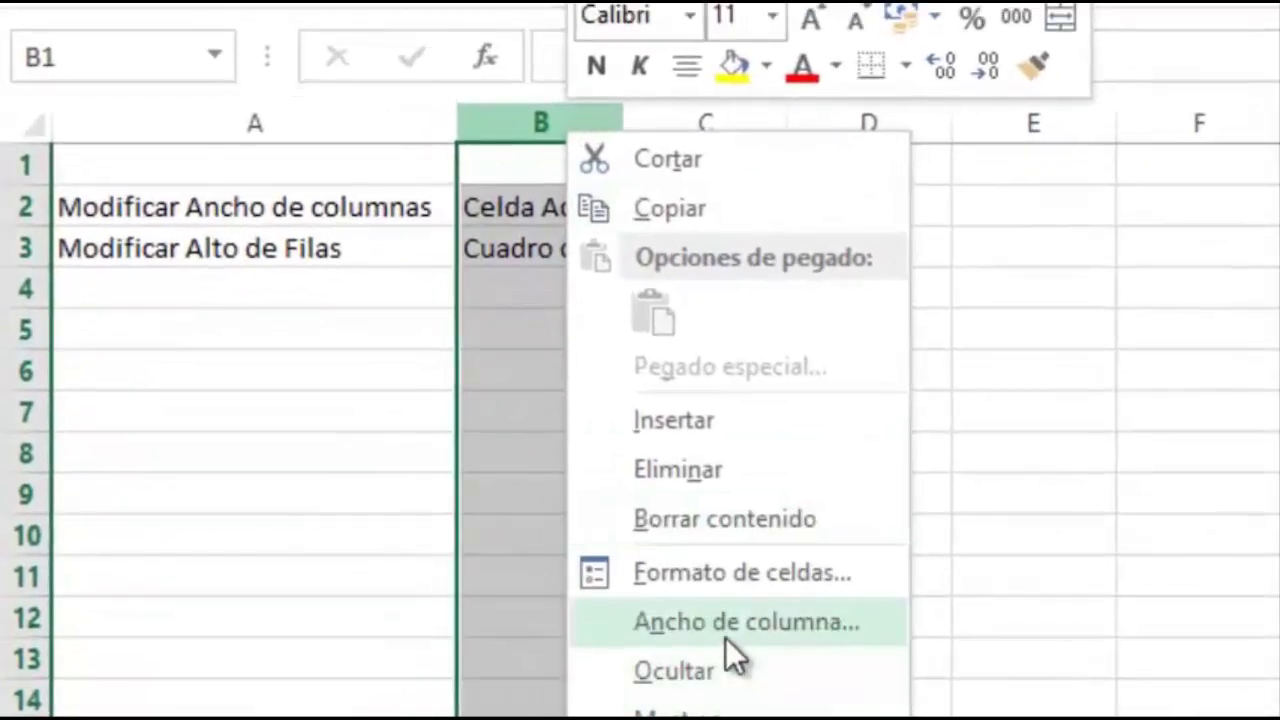
{"action": "left_click", "coordinate": [725, 637]}
{"action": "left_click", "coordinate": [814, 601]}
{"action": "left_click_drag", "start_coordinate": [814, 601], "coordinate": [697, 601]}
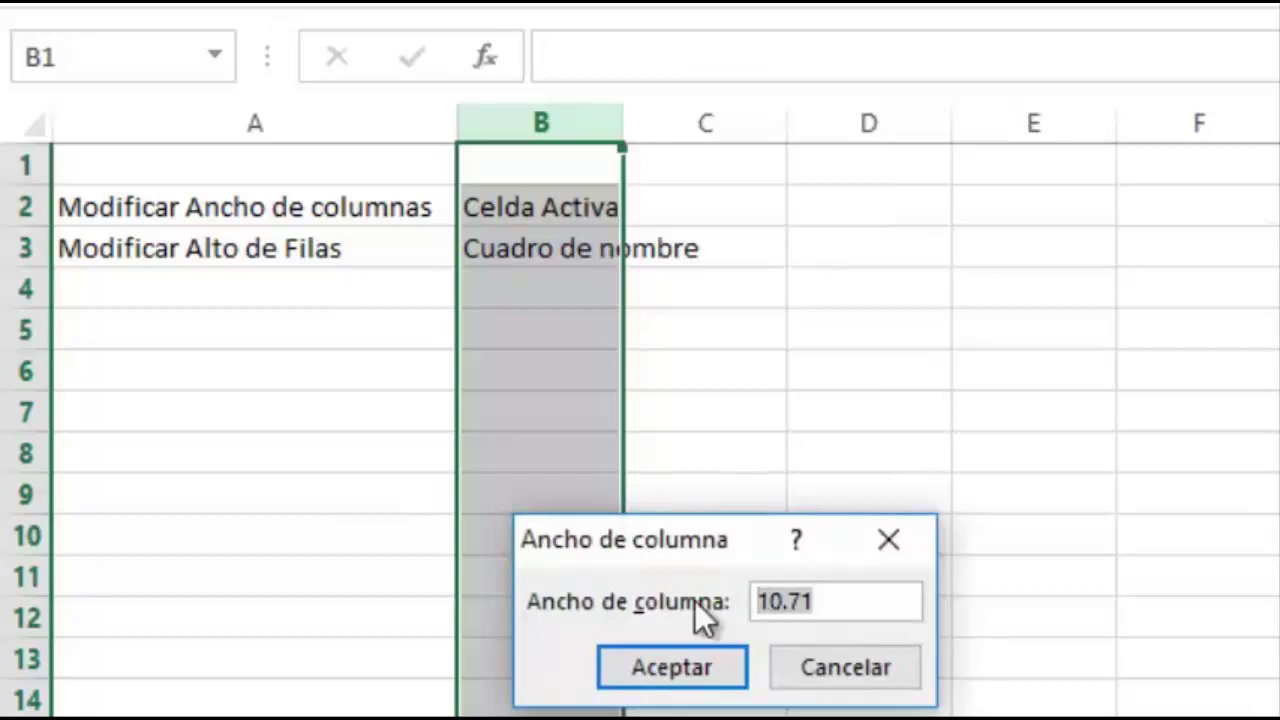
{"action": "type", "text": "20"}
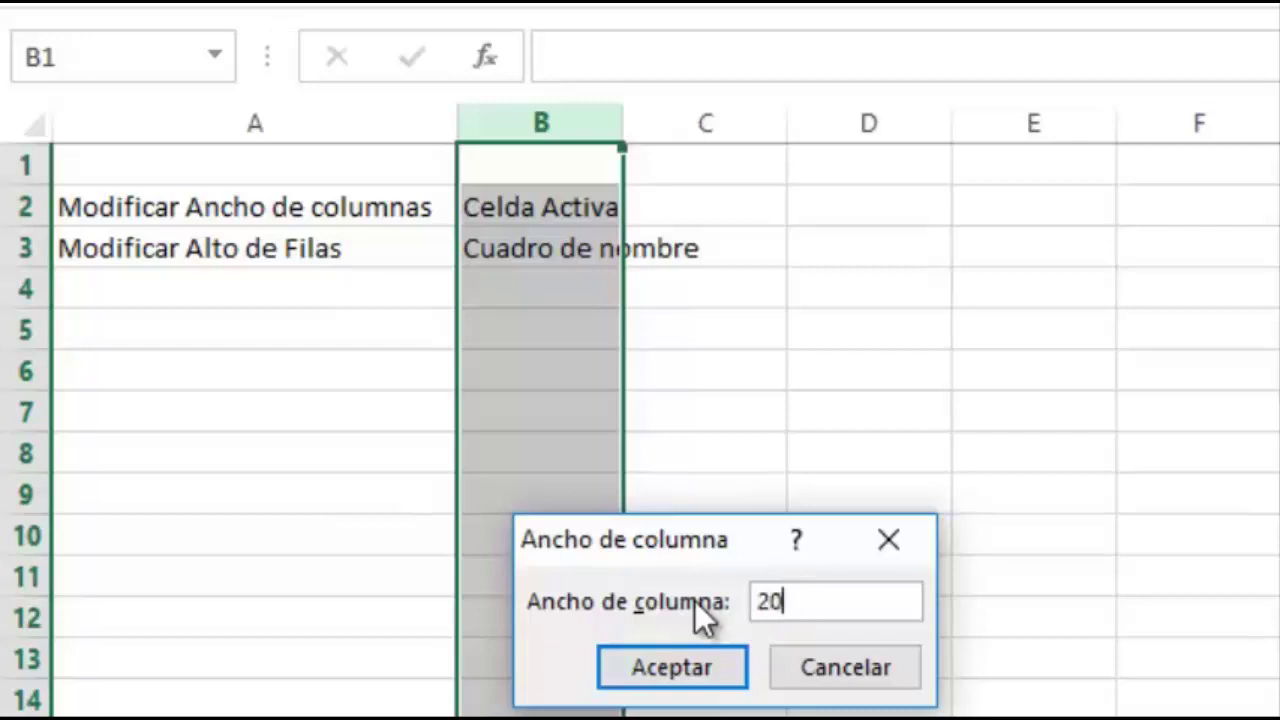
{"action": "left_click", "coordinate": [684, 655]}
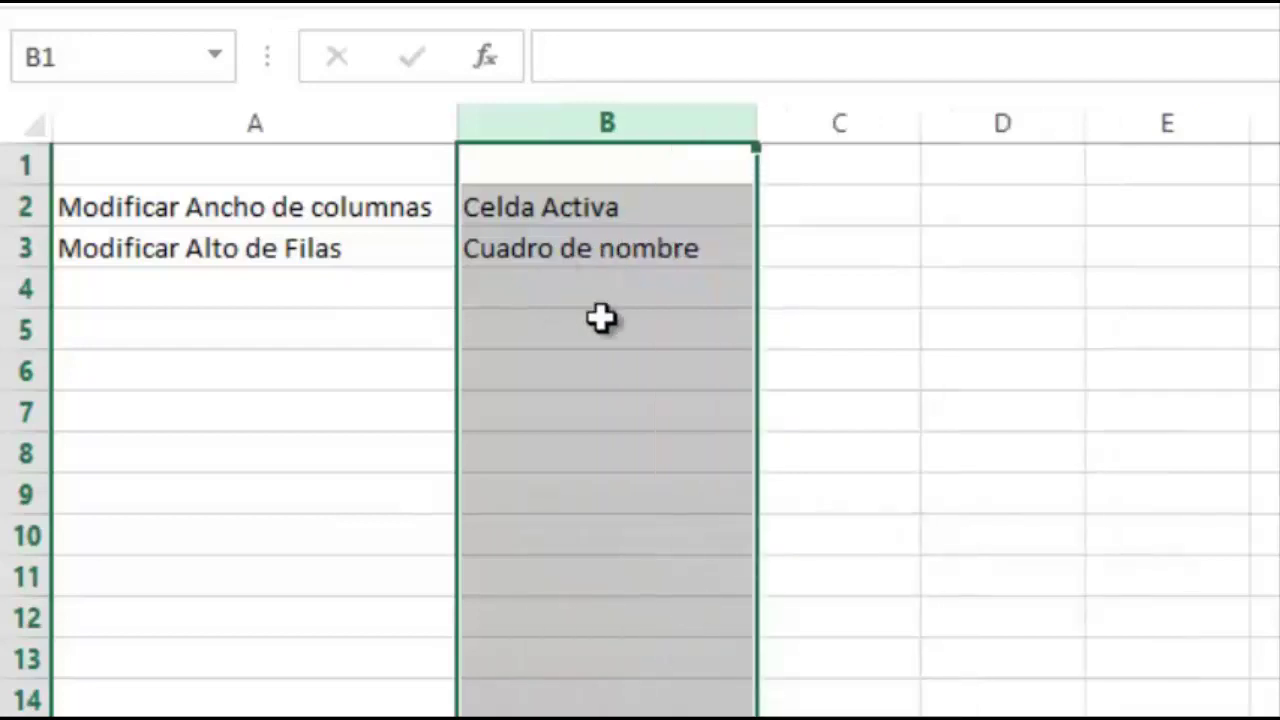
{"action": "left_click", "coordinate": [613, 258]}
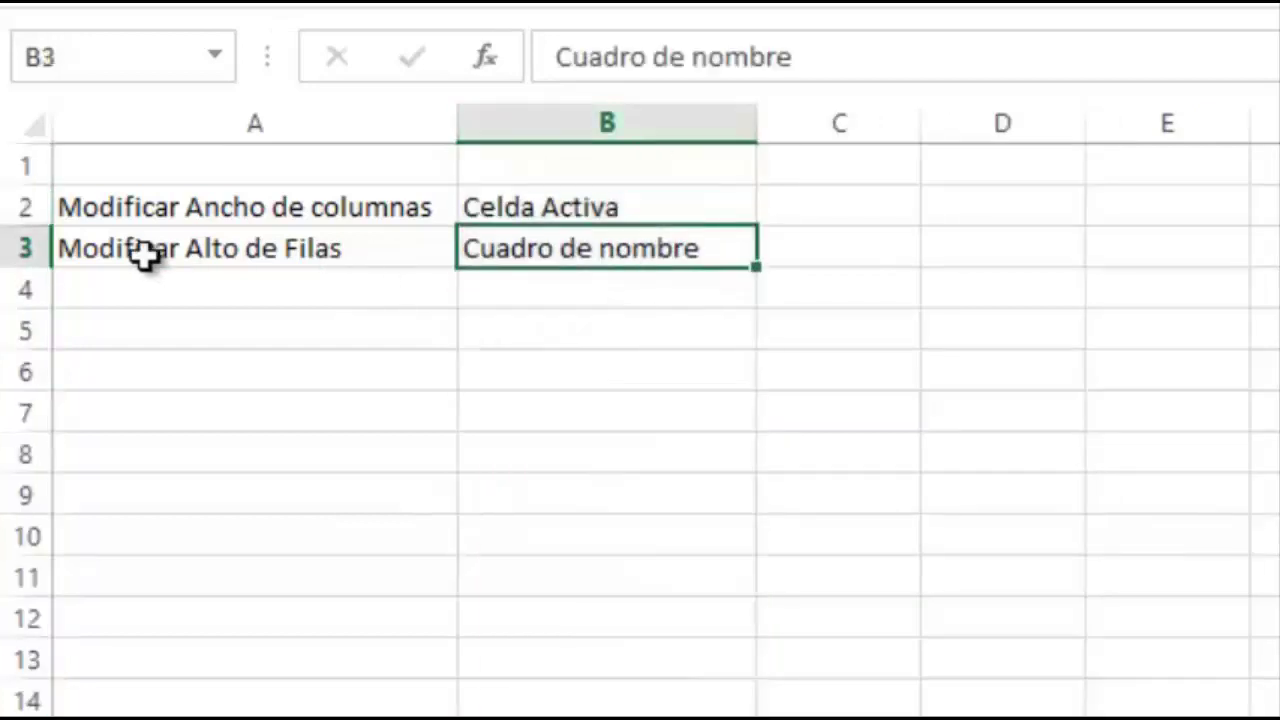
- Increase the heights of row 2 and row 3 individually by moving their lower borders freehand
{"action": "left_click", "coordinate": [199, 345]}
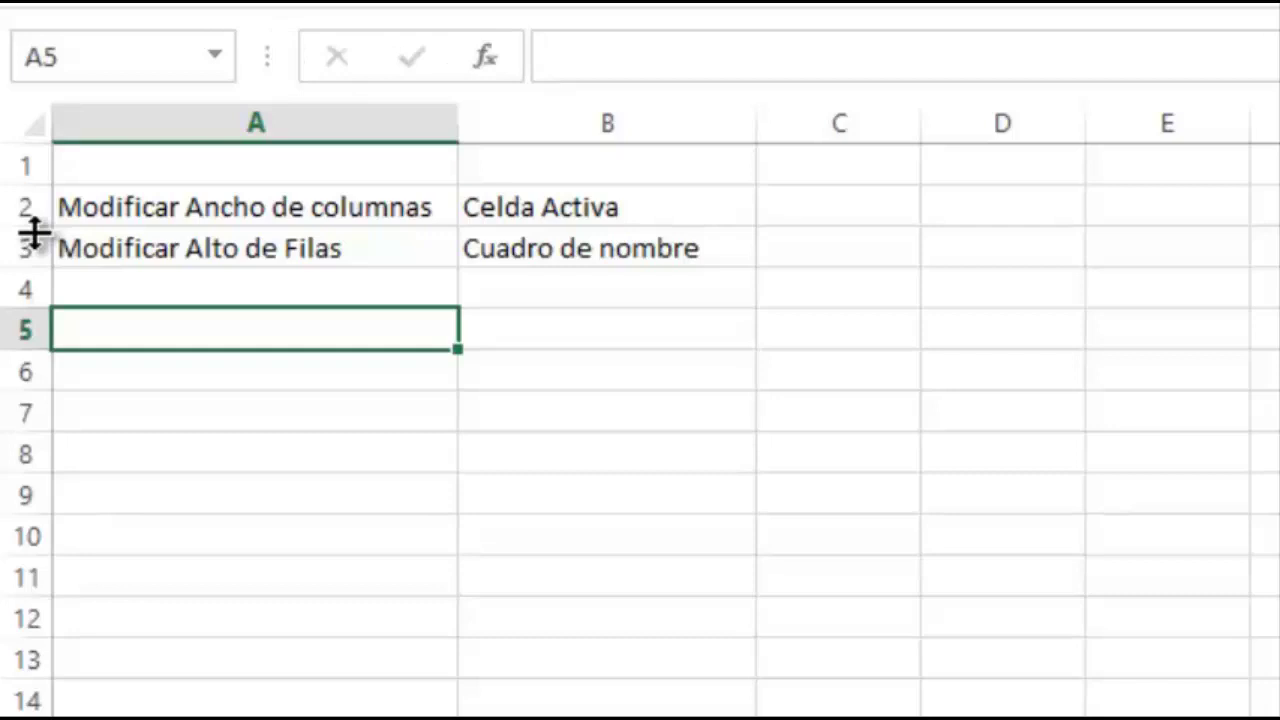
{"action": "left_click_drag", "start_coordinate": [33, 232], "coordinate": [24, 432]}
{"action": "left_click_drag", "start_coordinate": [30, 290], "coordinate": [30, 378]}
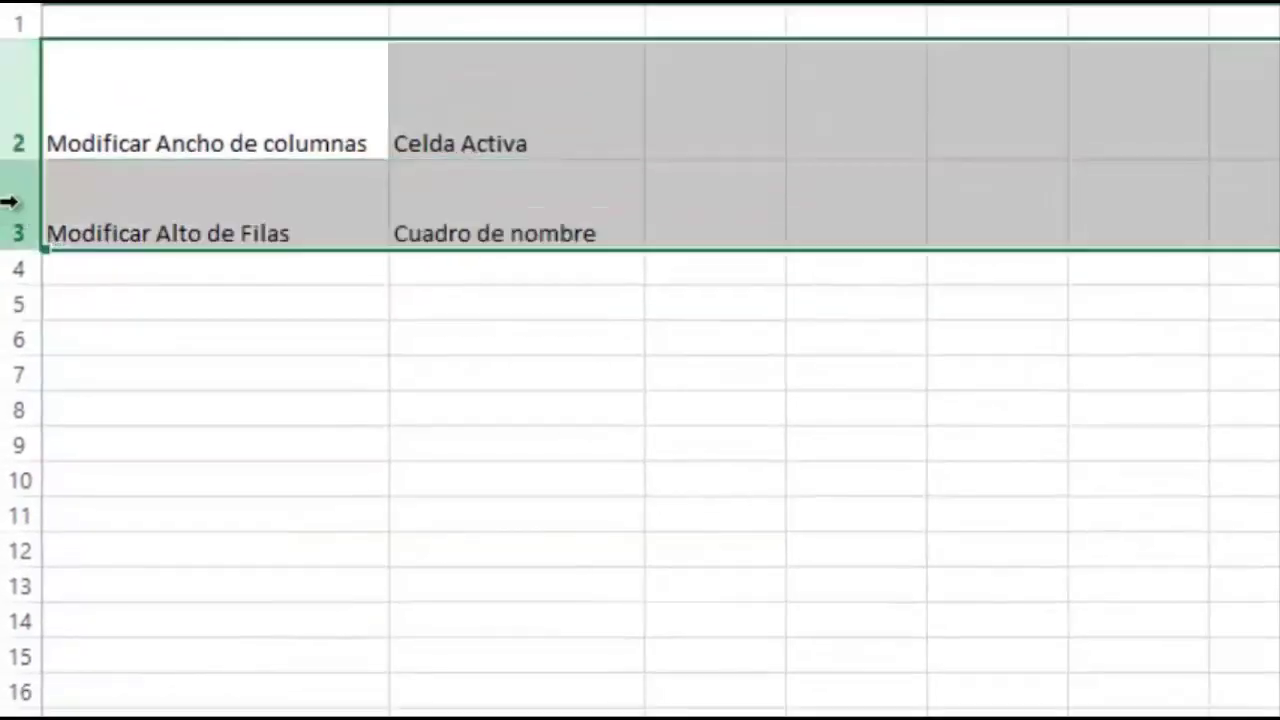
- Set one common exact row height for rows 2 and 3 together, and deselect them
{"action": "right_click", "coordinate": [16, 203]}
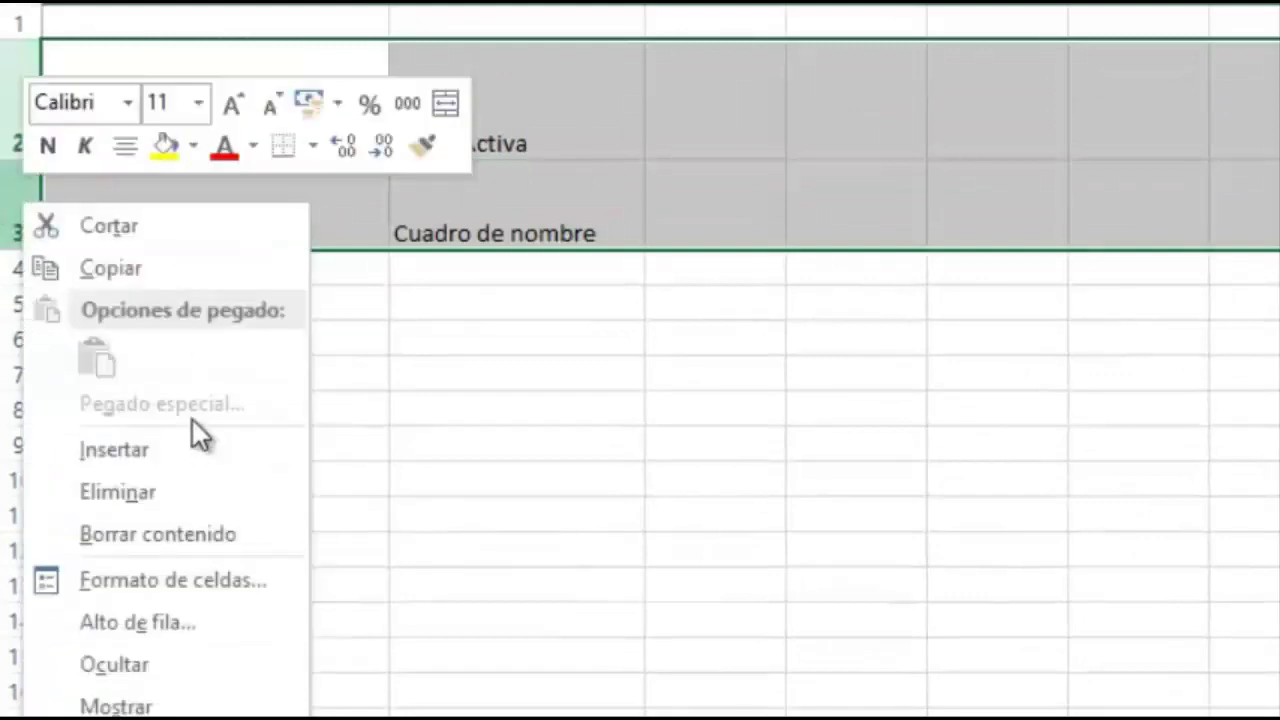
{"action": "left_click", "coordinate": [175, 624]}
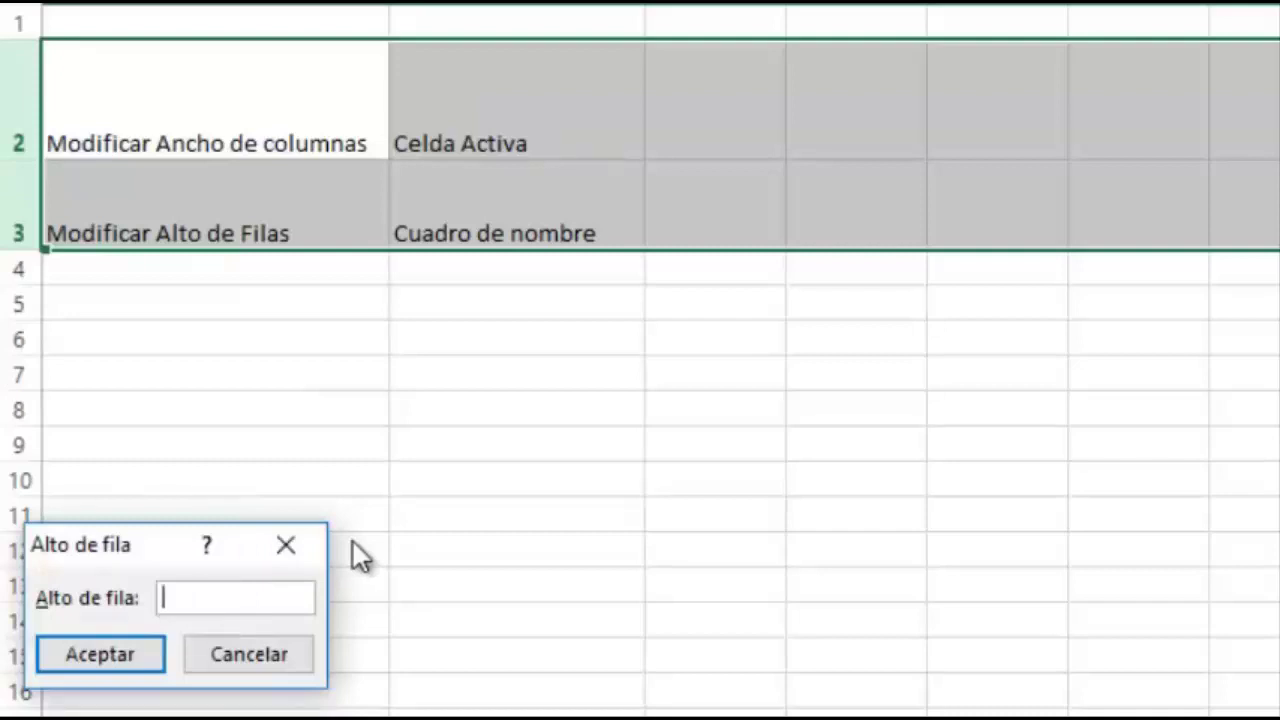
{"action": "left_click", "coordinate": [113, 653]}
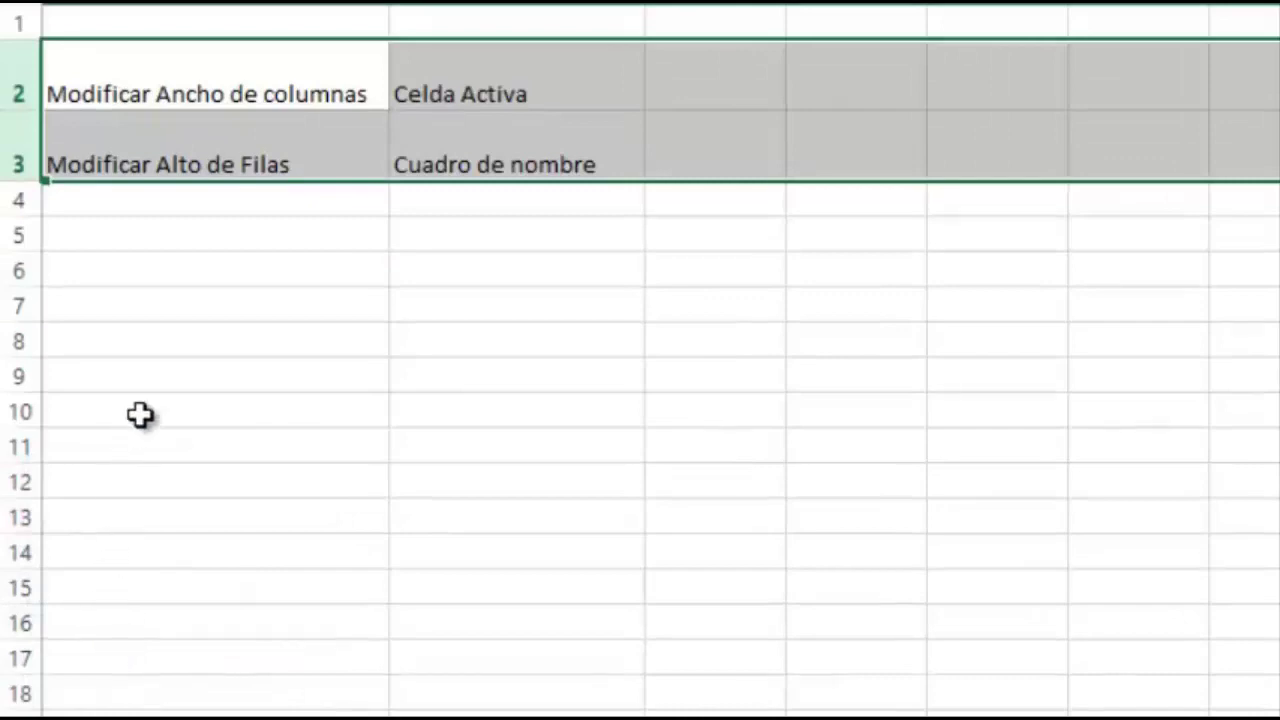
{"action": "left_click", "coordinate": [188, 265]}
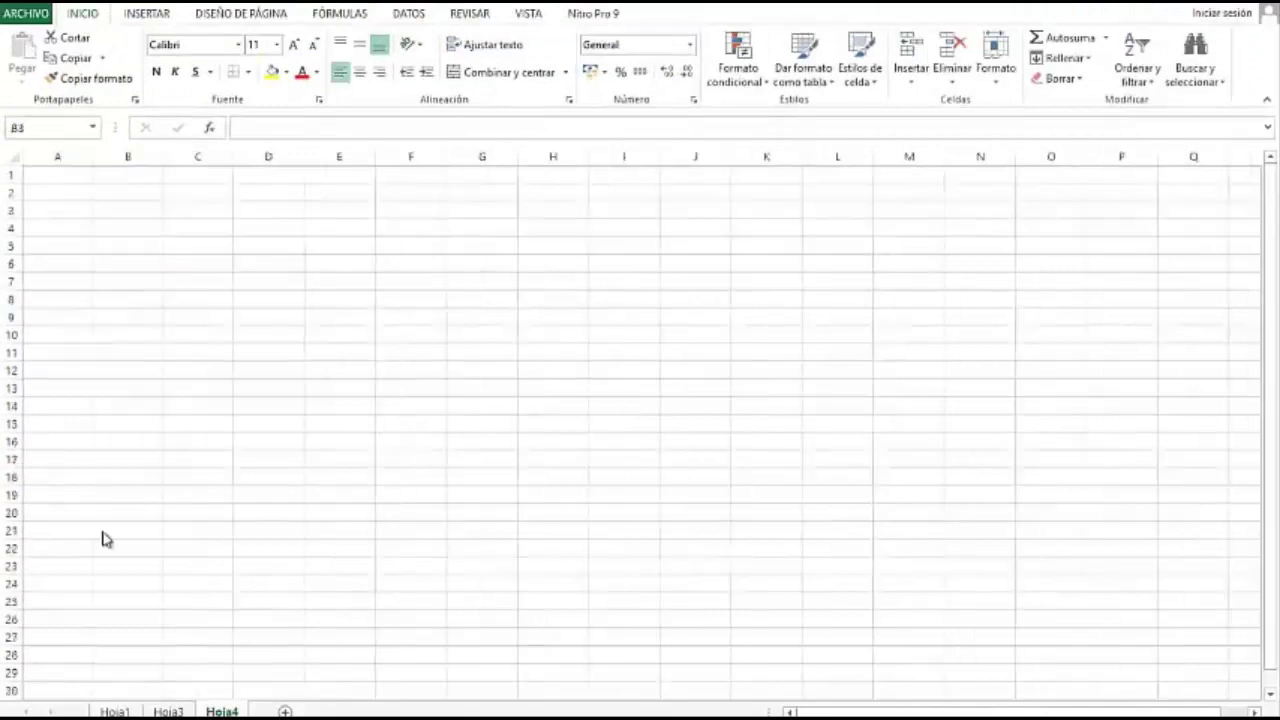
- On the blank Hoja4 sheet, select a block of adjacent columns, a block of adjacent rows, and the single cell B5
{"action": "left_click_drag", "start_coordinate": [63, 154], "coordinate": [543, 154]}
{"action": "left_click_drag", "start_coordinate": [198, 210], "coordinate": [198, 228]}
{"action": "left_click_drag", "start_coordinate": [7, 176], "coordinate": [9, 336]}
{"action": "left_click", "coordinate": [101, 250]}
{"action": "left_click", "coordinate": [101, 250]}
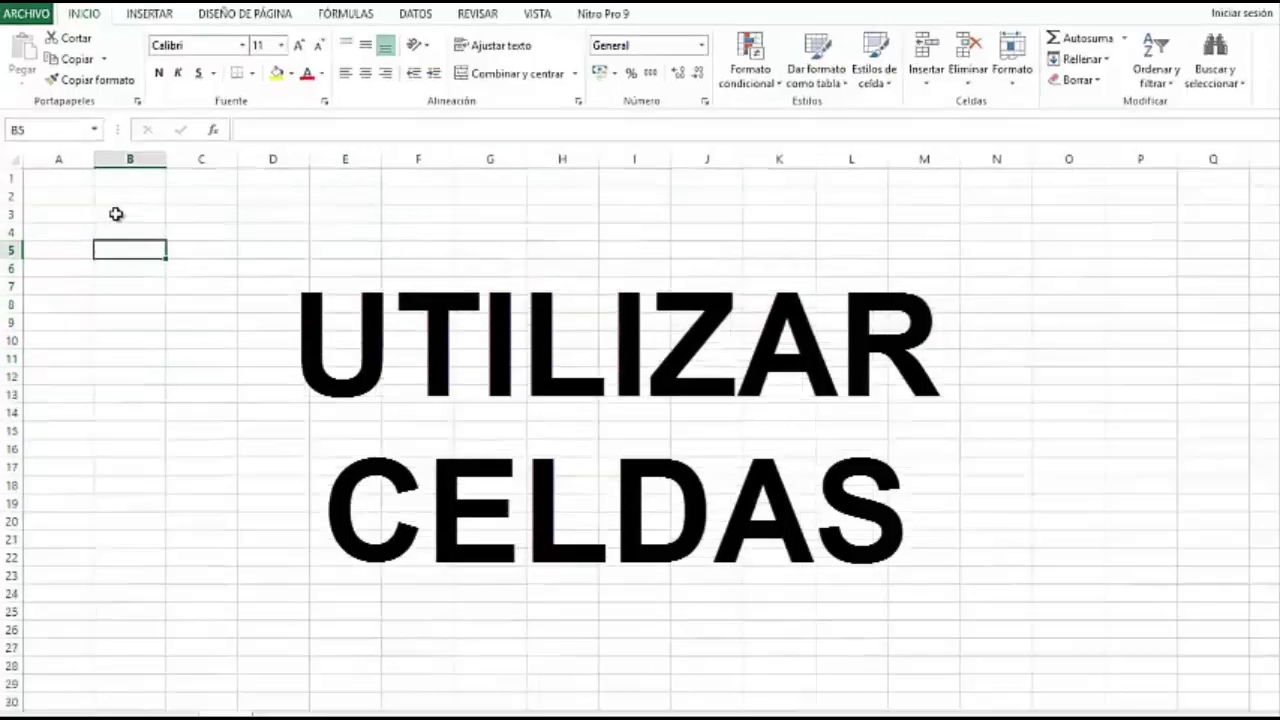
- Select the cell range B3:H12 starting from cell B3, and return to the single cell B3
{"action": "left_click", "coordinate": [164, 313]}
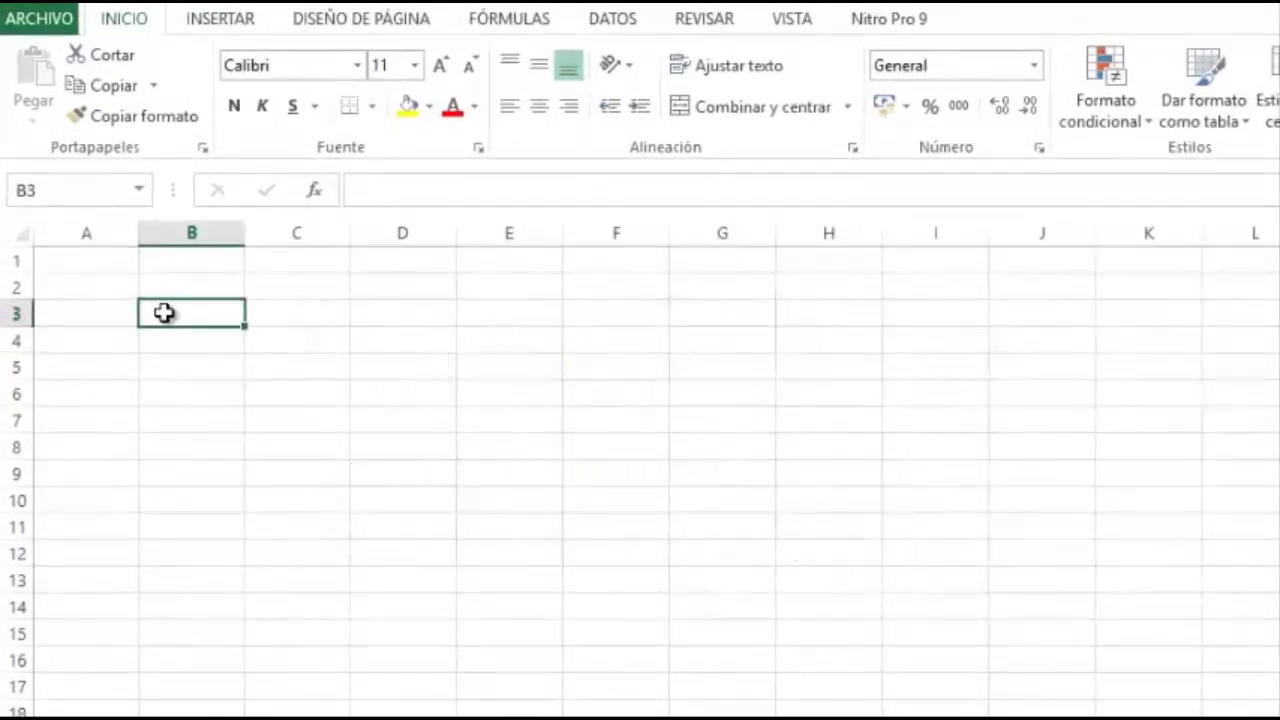
{"action": "left_click_drag", "start_coordinate": [191, 314], "coordinate": [828, 561]}
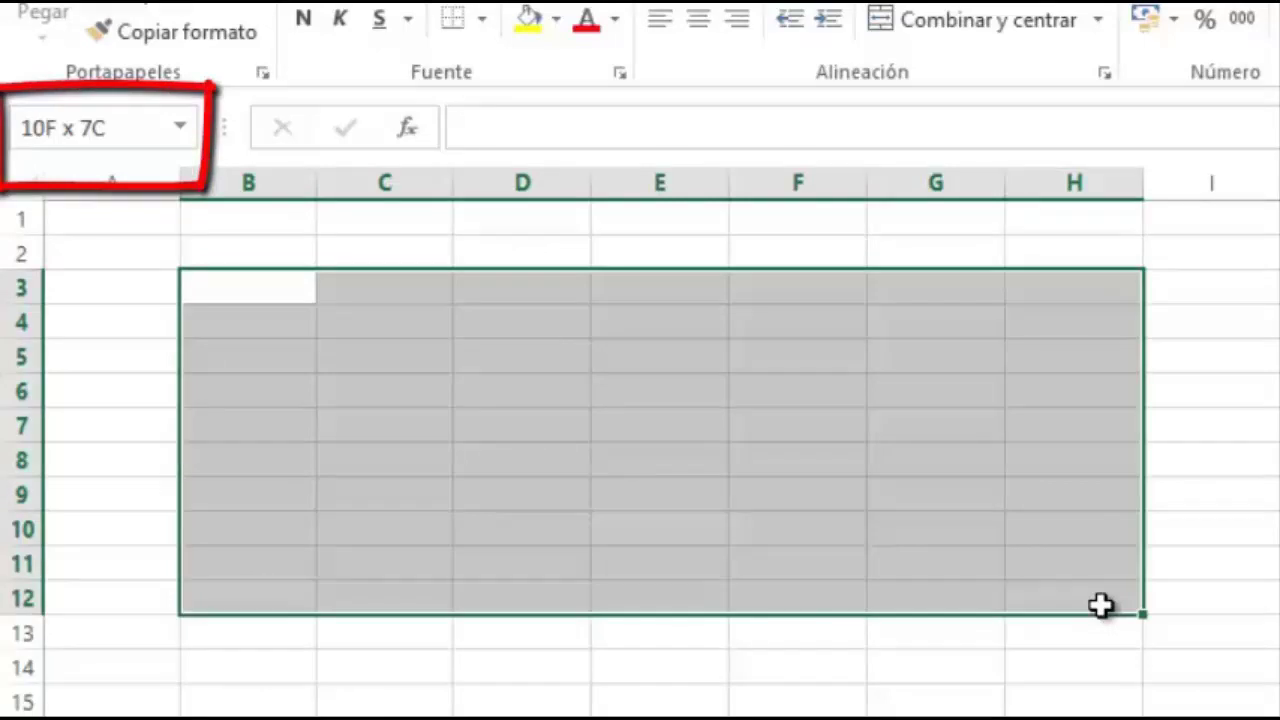
{"action": "left_click", "coordinate": [248, 298]}
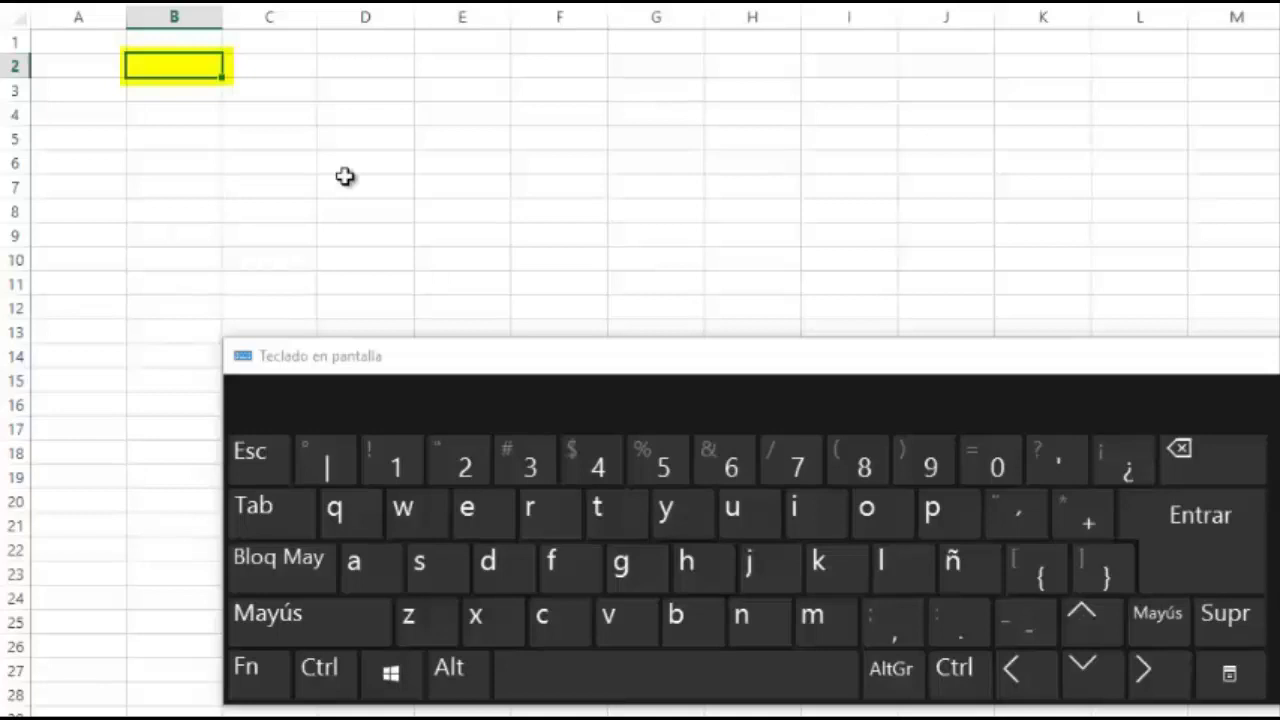
- Extend the selection from cell B2 cell by cell with the keyboard, across past column F and down over several rows
{"action": "key", "text": "shift"}
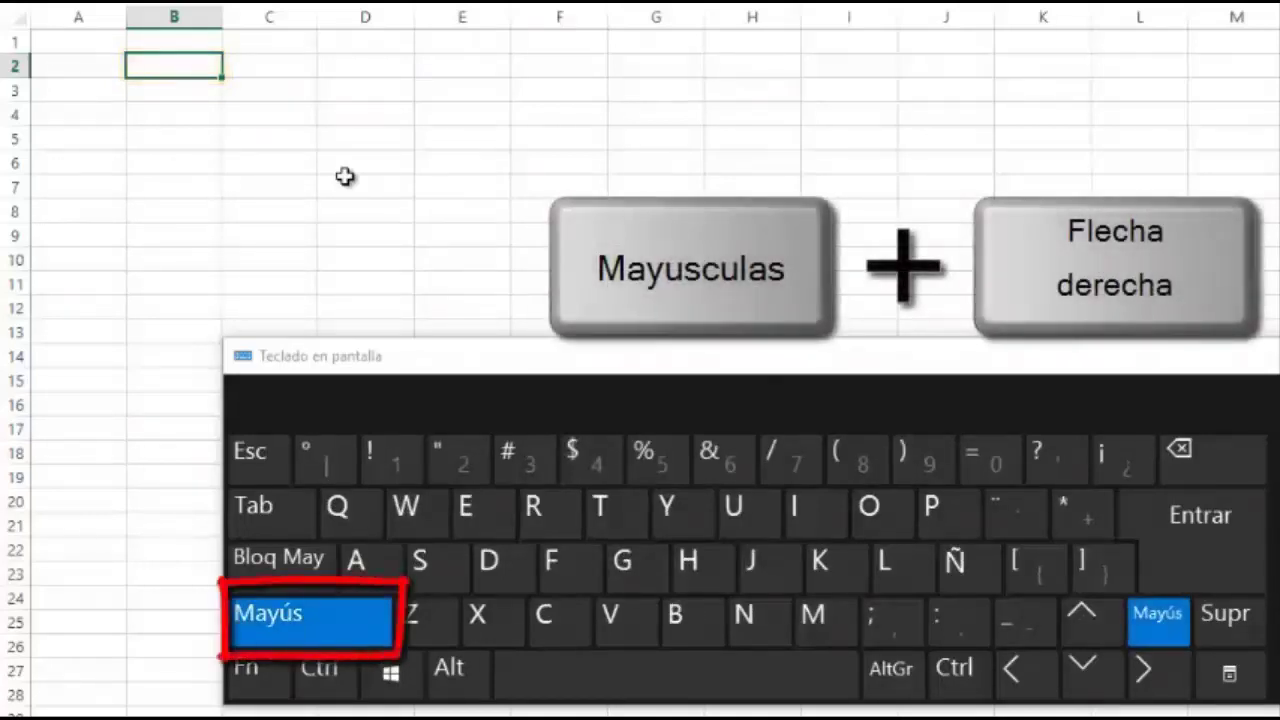
{"action": "key", "text": "shift+Right"}
{"action": "key", "text": "shift+Right"}
{"action": "key", "text": "shift+Right"}
{"action": "key", "text": "shift+Right"}
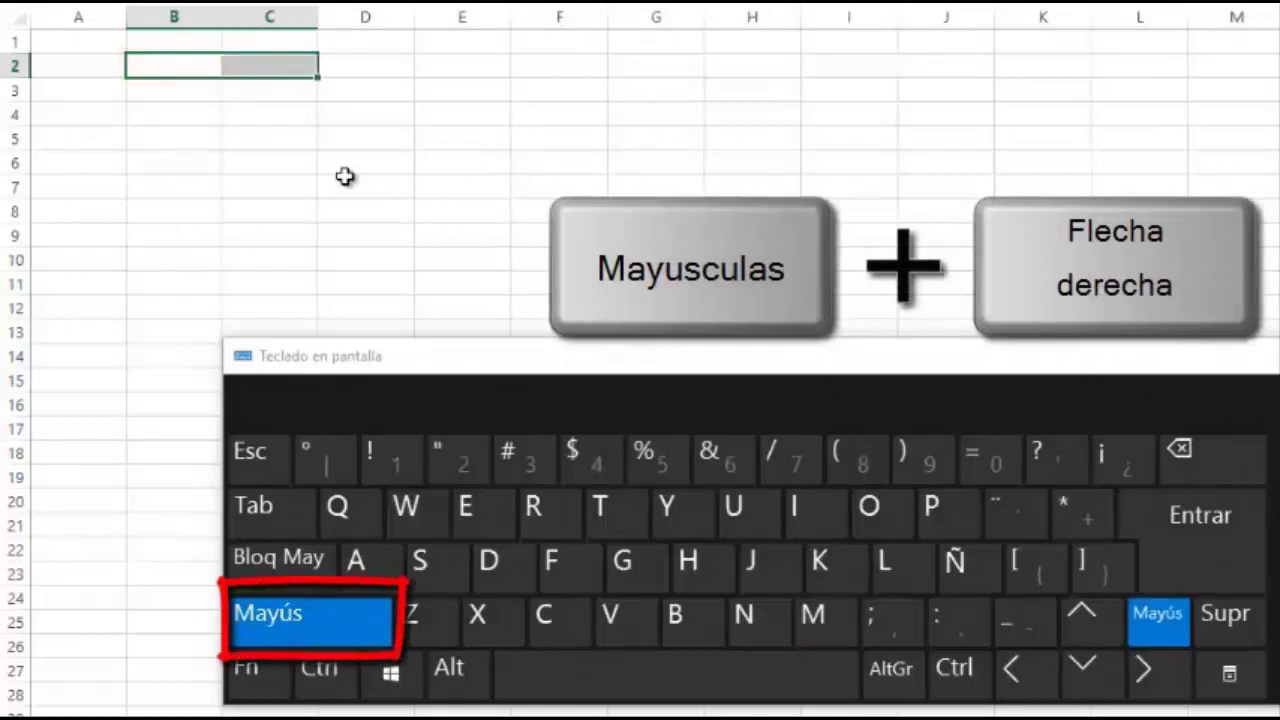
{"action": "key", "text": "shift+Down"}
{"action": "key", "text": "shift+Down"}
{"action": "key", "text": "shift+Down"}
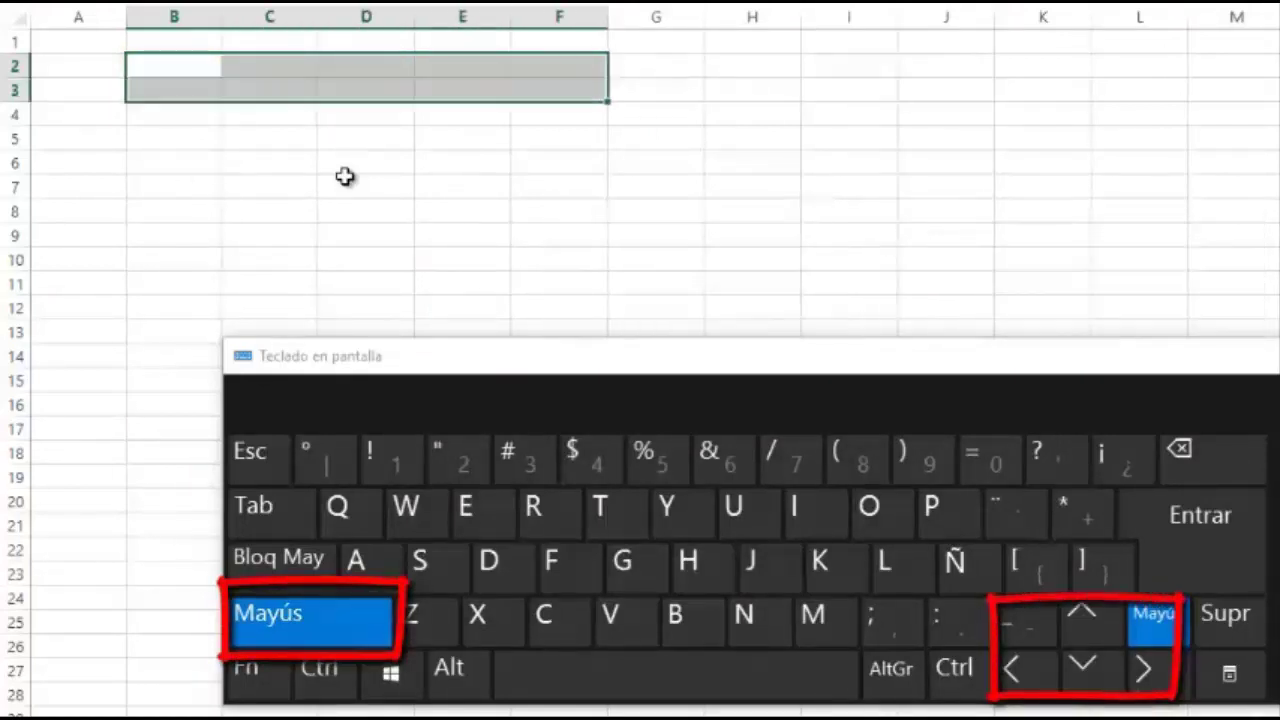
{"action": "key", "text": "shift+Right"}
{"action": "key", "text": "shift+Down"}
{"action": "key", "text": "shift+Right"}
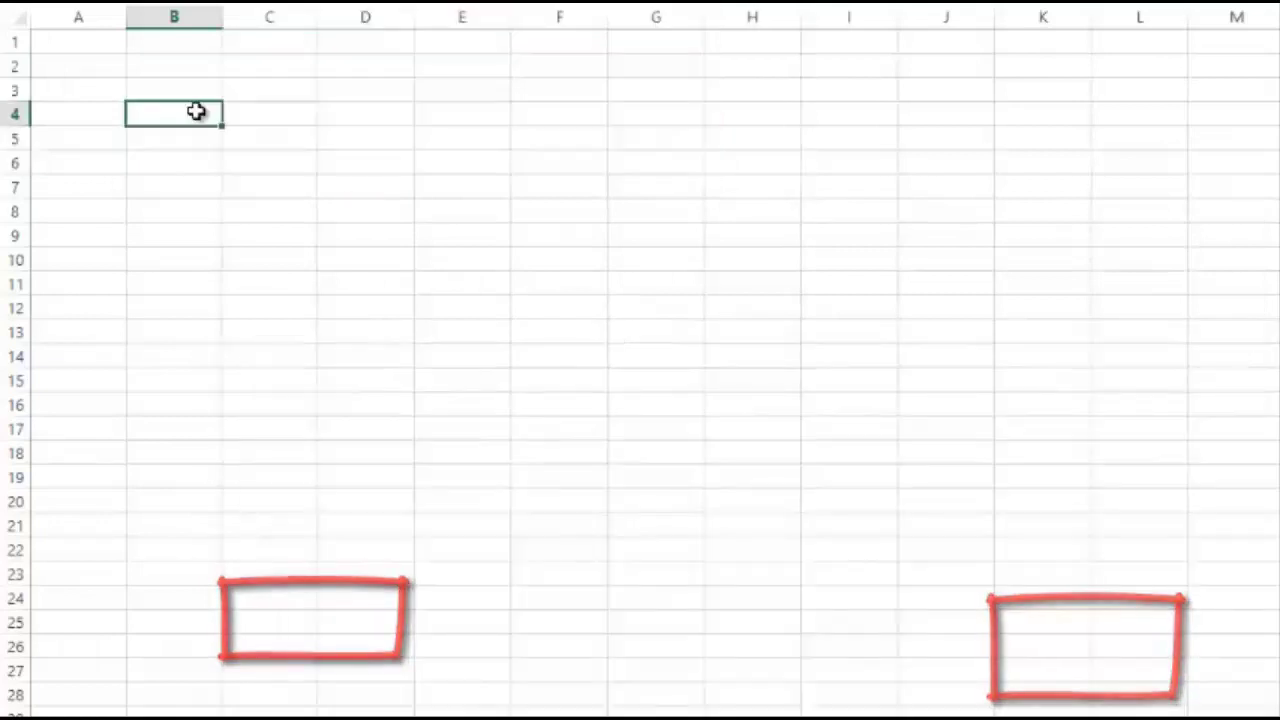
- Select the cell range B3:B13 in column B
{"action": "left_click_drag", "start_coordinate": [206, 96], "coordinate": [202, 330]}
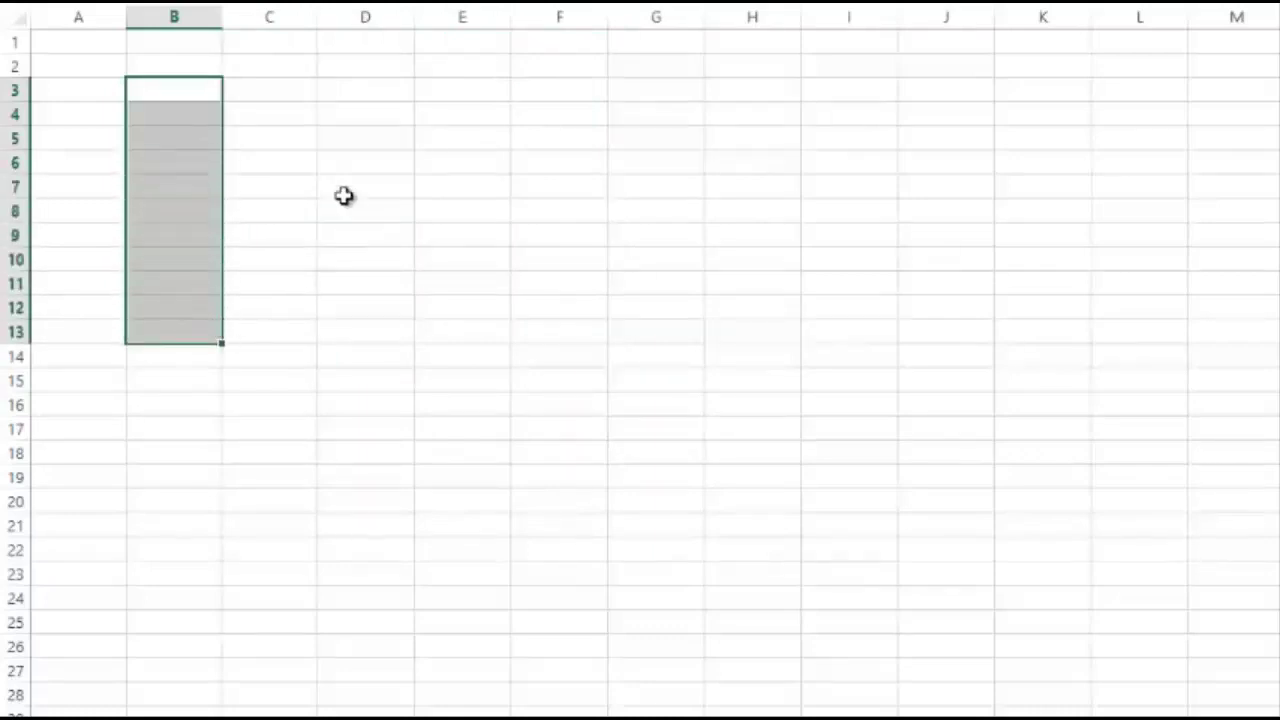
- Add the ranges D3:D13, F3:F13 and H3:H13 to the current selection, and return to the single cell B3
{"action": "left_click_drag", "start_coordinate": [352, 101], "coordinate": [343, 337]}
{"action": "left_click_drag", "start_coordinate": [547, 101], "coordinate": [551, 317]}
{"action": "left_click_drag", "start_coordinate": [751, 89], "coordinate": [741, 322]}
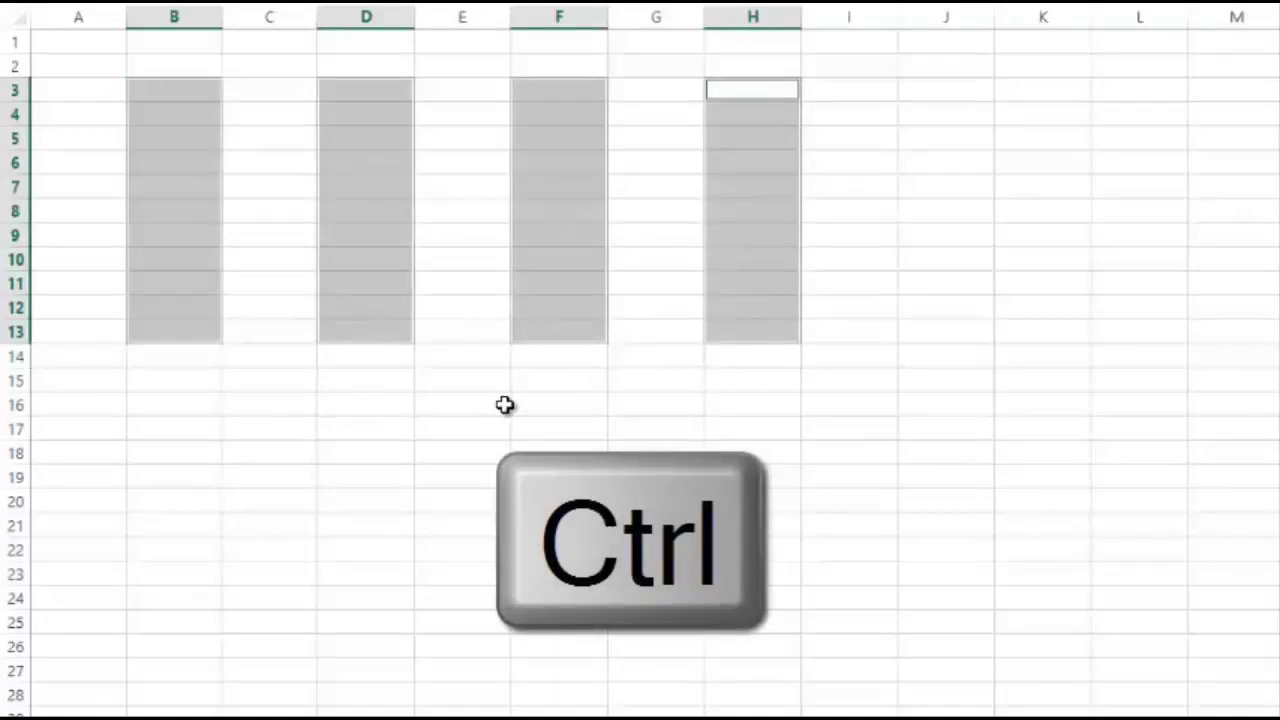
{"action": "left_click", "coordinate": [190, 91]}
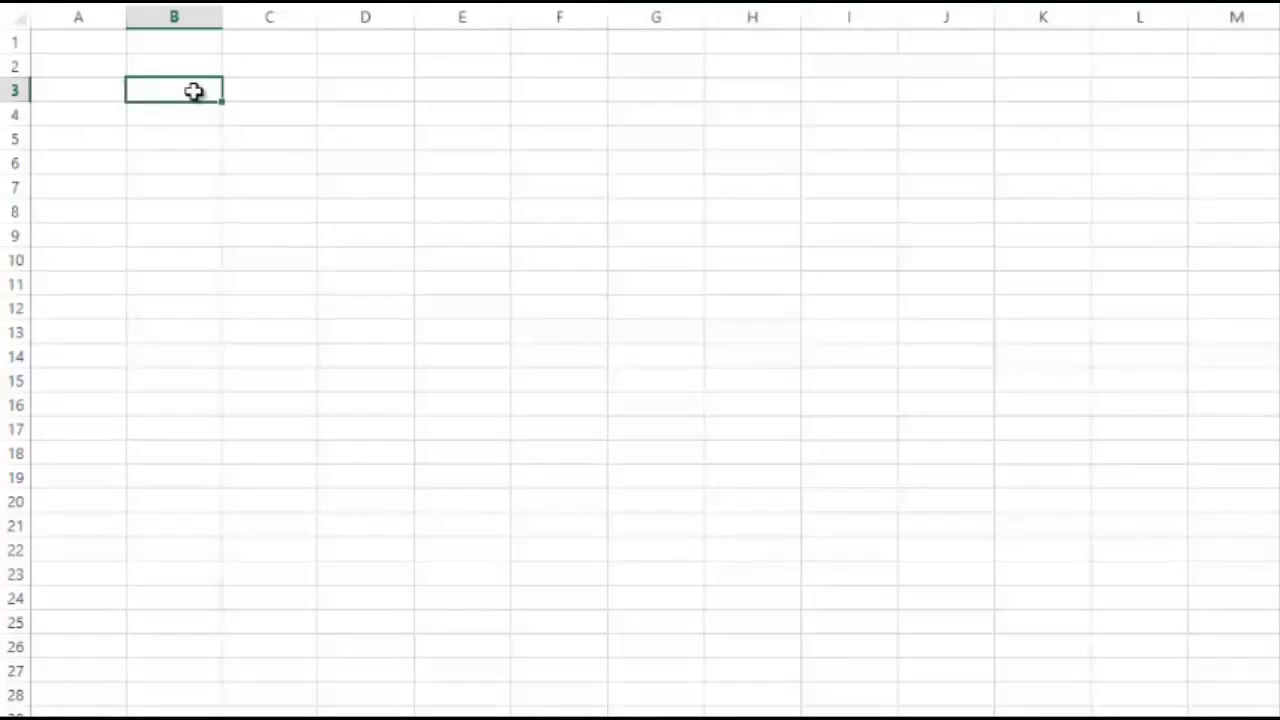
{"action": "left_click", "coordinate": [260, 74]}
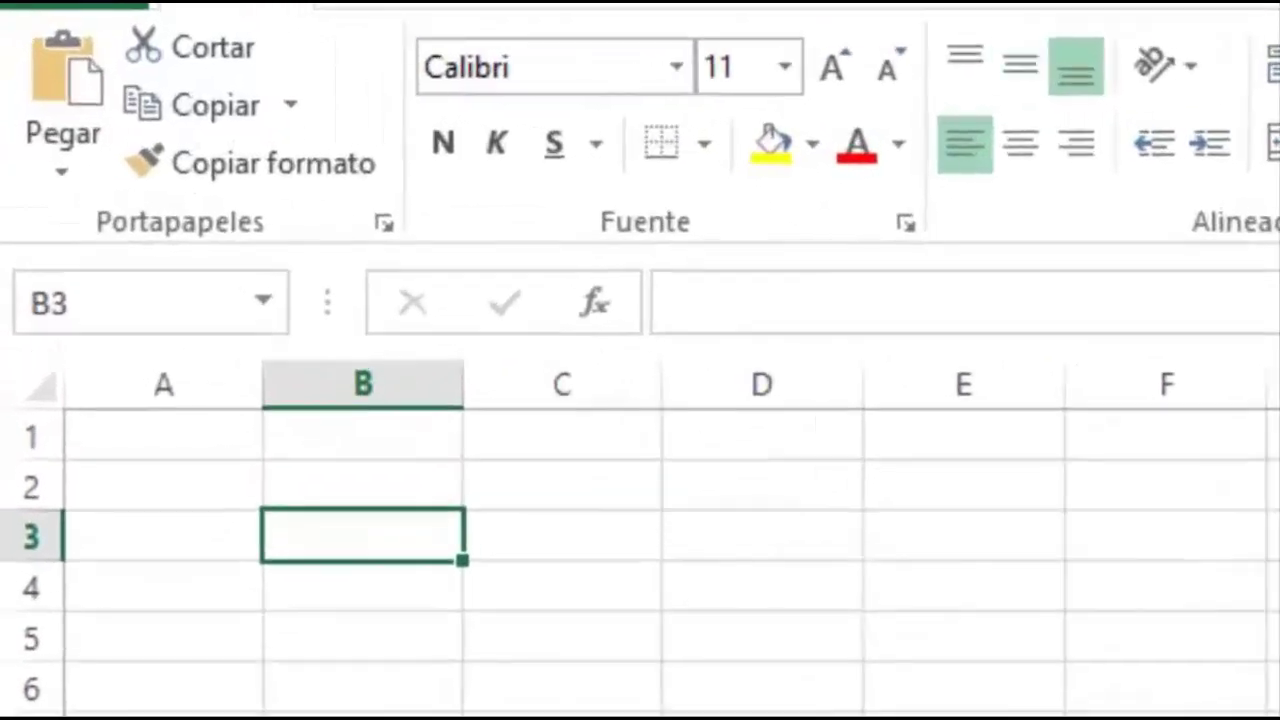
- Enter a person's full name in cell B3 and commit the entry
{"action": "type", "text": "Juan Reyes"}
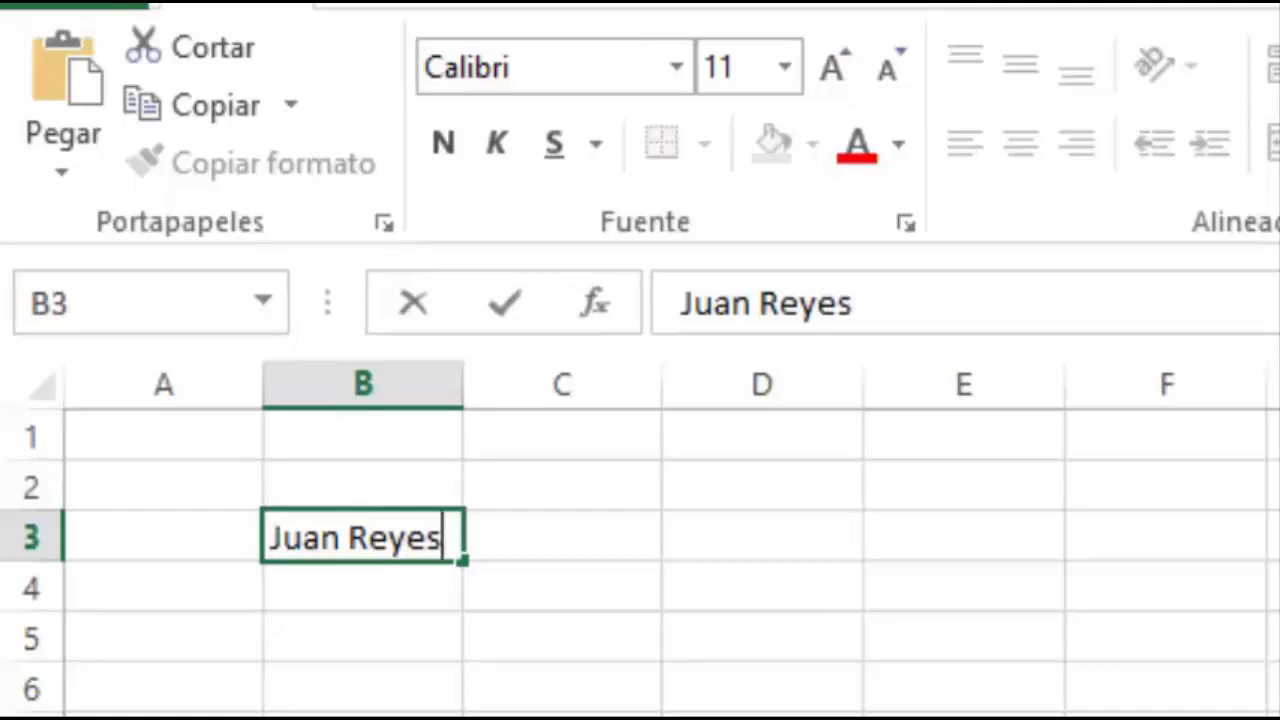
{"action": "left_click", "coordinate": [594, 546]}
{"action": "key", "text": "Down"}
{"action": "key", "text": "Up"}
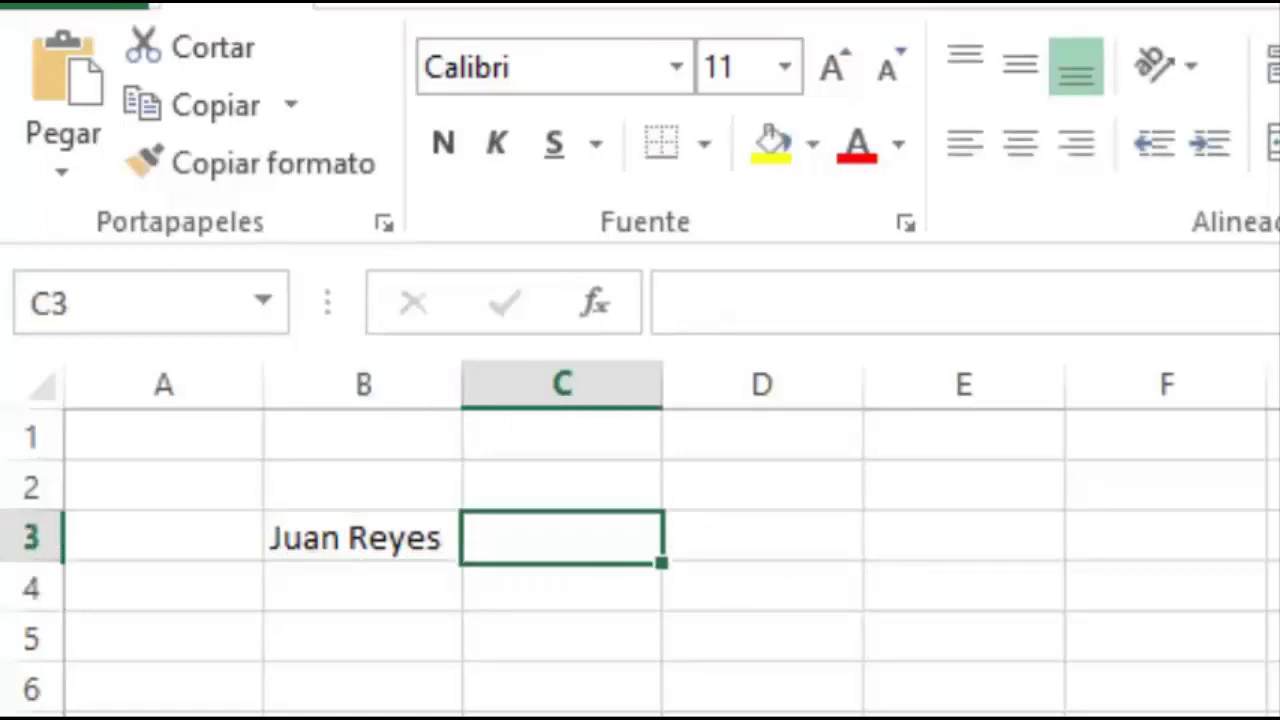
- Retype the person's full name in cell B3, commit it, and move around the neighbouring cells back to B3
{"action": "key", "text": "Left"}
{"action": "type", "text": "Juan"}
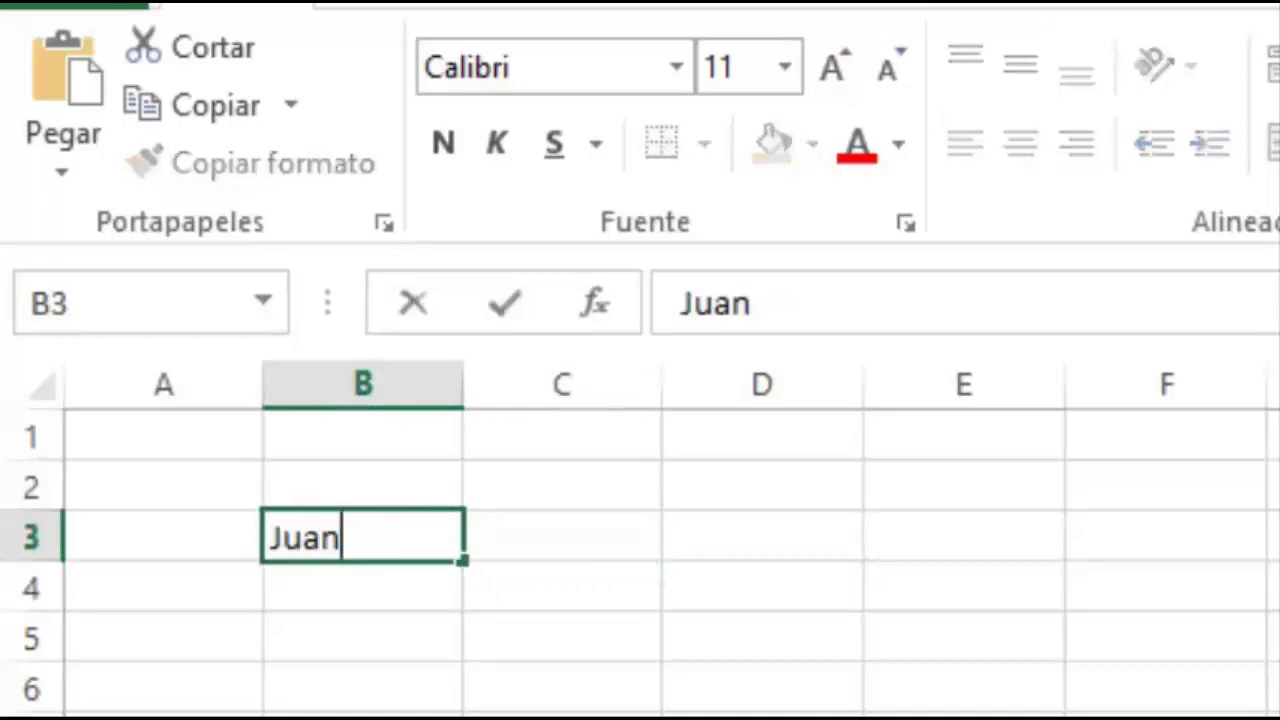
{"action": "type", "text": " Reyes"}
{"action": "key", "text": "Right"}
{"action": "key", "text": "Down"}
{"action": "key", "text": "Left"}
{"action": "key", "text": "Up"}
{"action": "key", "text": "Down"}
{"action": "key", "text": "Left"}
{"action": "key", "text": "Up"}
{"action": "key", "text": "Right"}
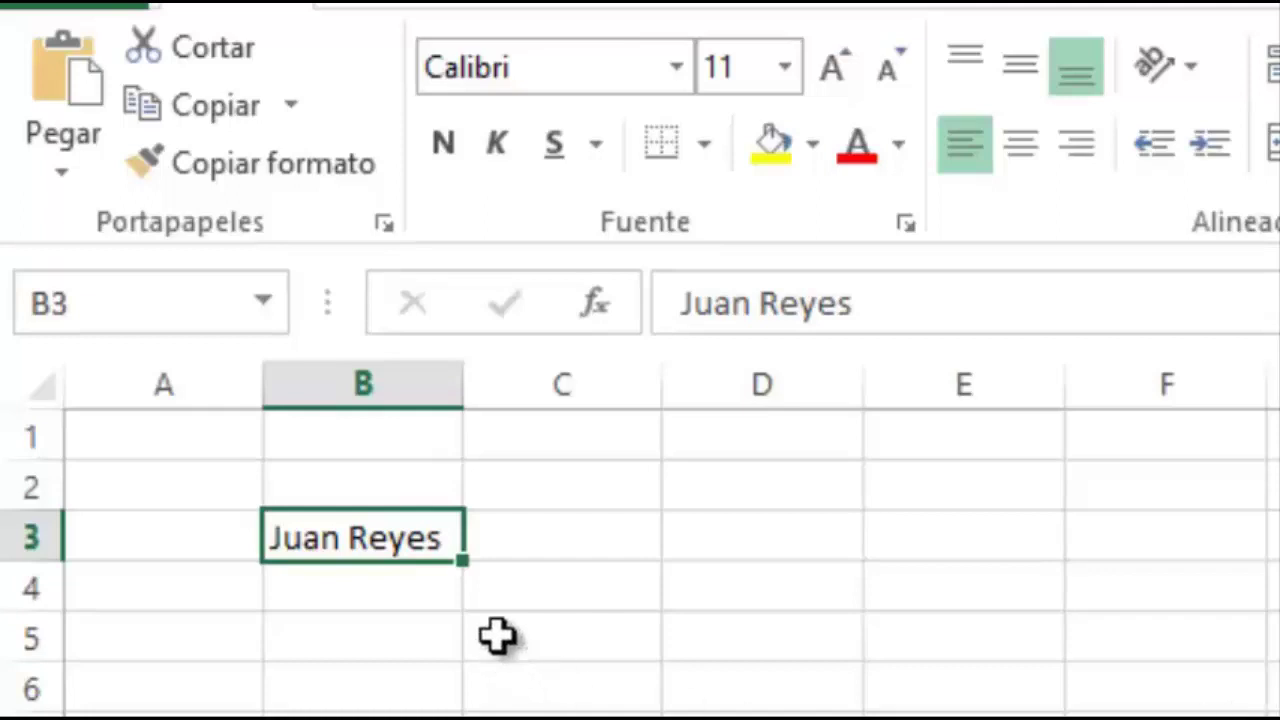
- Edit the content of cell B3 in place, replacing only the first name with a different one, and reselect the cell
{"action": "double_click", "coordinate": [437, 536]}
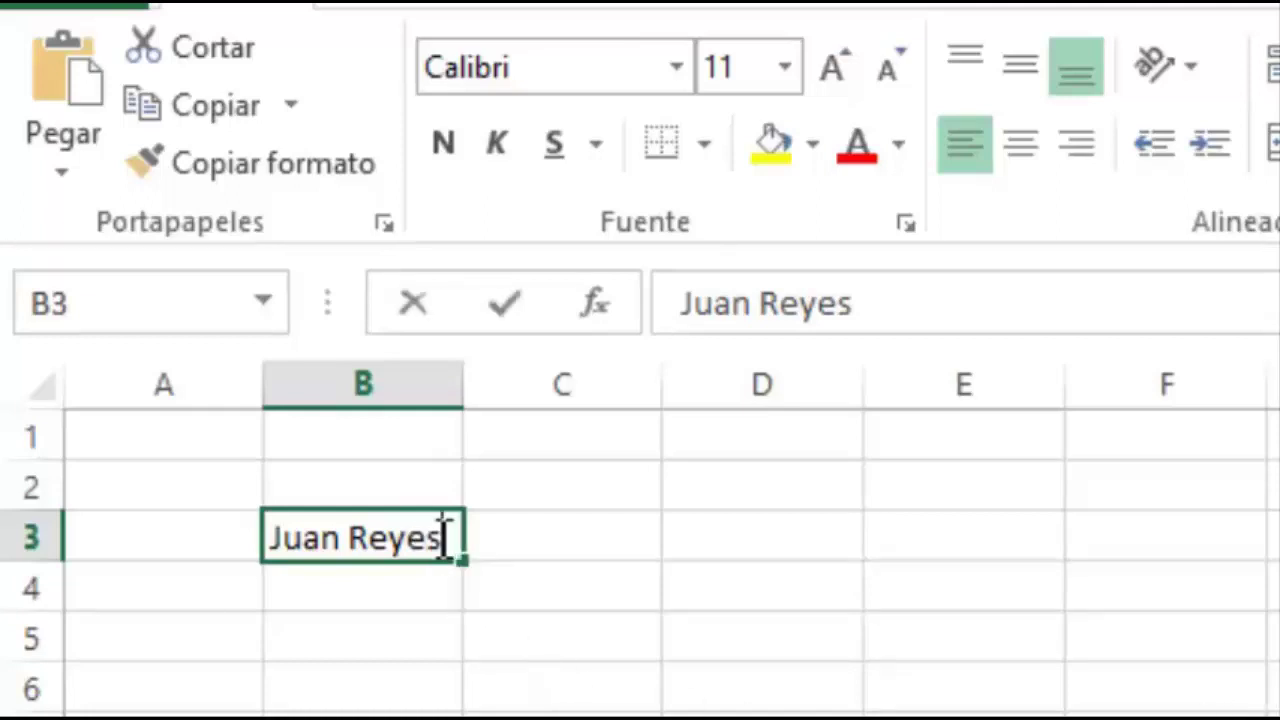
{"action": "key", "text": "Left"}
{"action": "key", "text": "Left"}
{"action": "key", "text": "Left"}
{"action": "key", "text": "Left"}
{"action": "key", "text": "Left"}
{"action": "key", "text": "Left"}
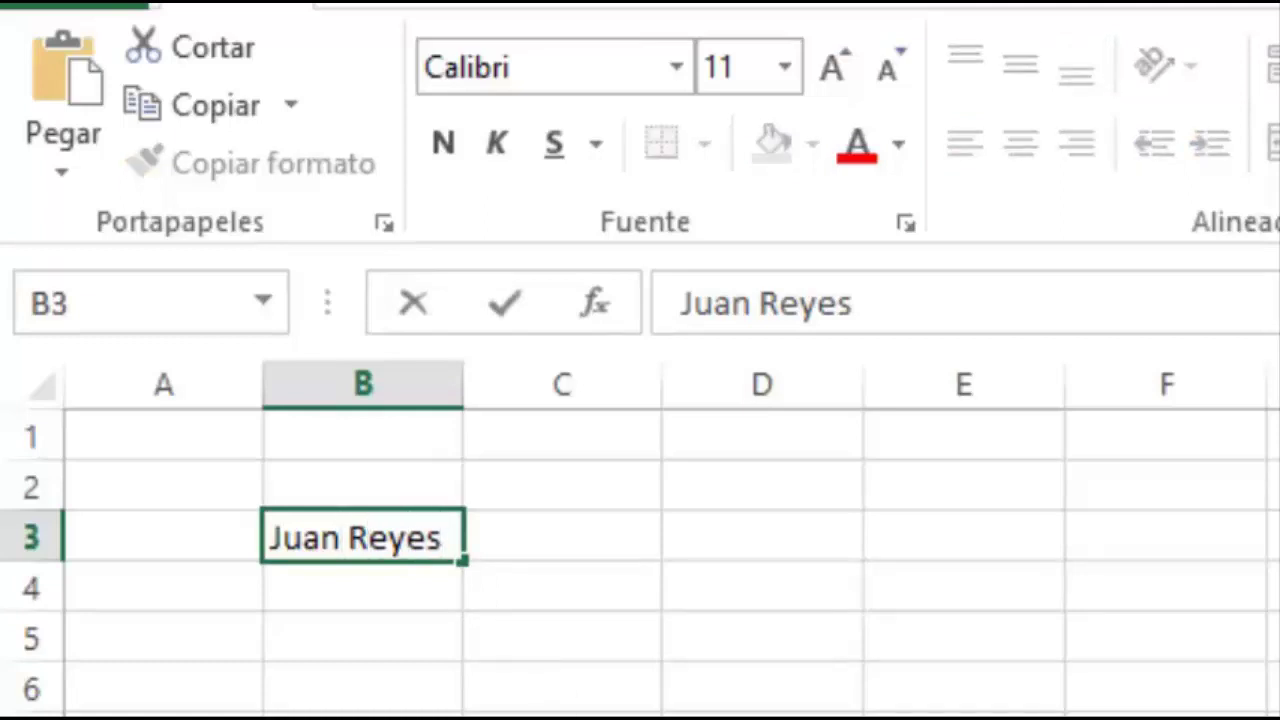
{"action": "key", "text": "BackSpace"}
{"action": "key", "text": "BackSpace"}
{"action": "key", "text": "BackSpace"}
{"action": "key", "text": "BackSpace"}
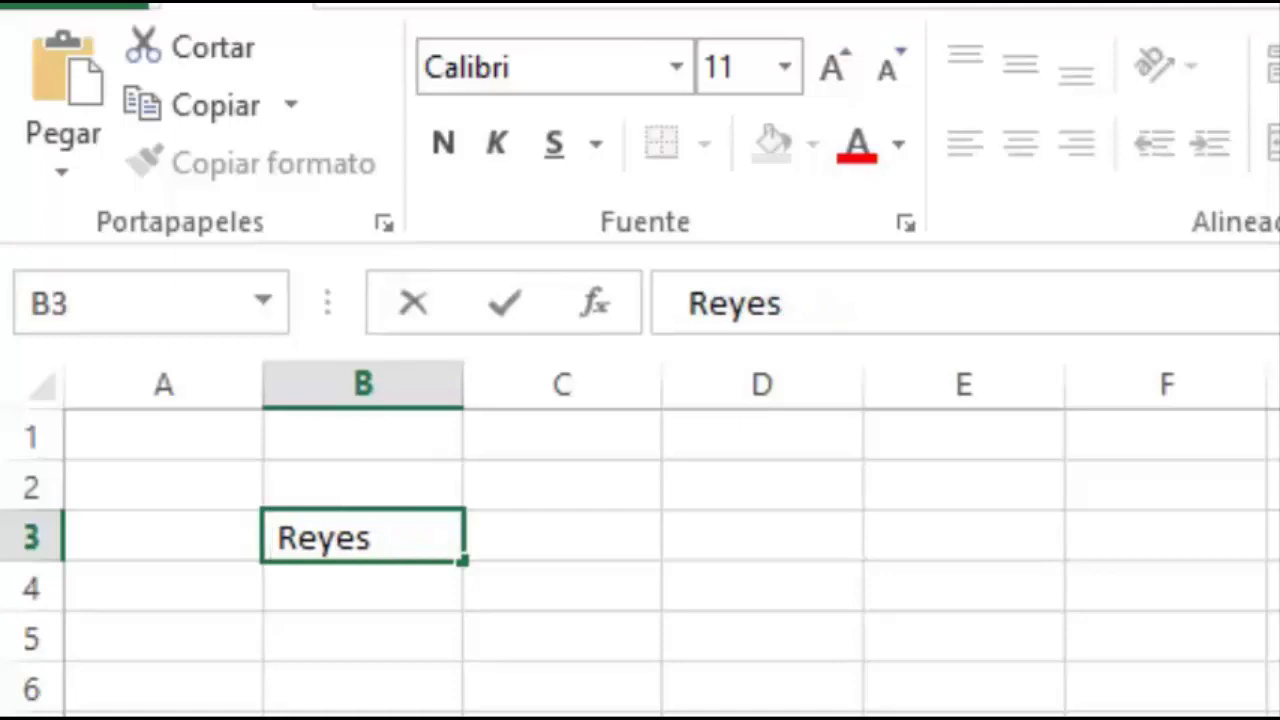
{"action": "type", "text": "Carlos"}
{"action": "key", "text": "F2"}
{"action": "left_click", "coordinate": [340, 623]}
{"action": "left_click", "coordinate": [343, 545]}
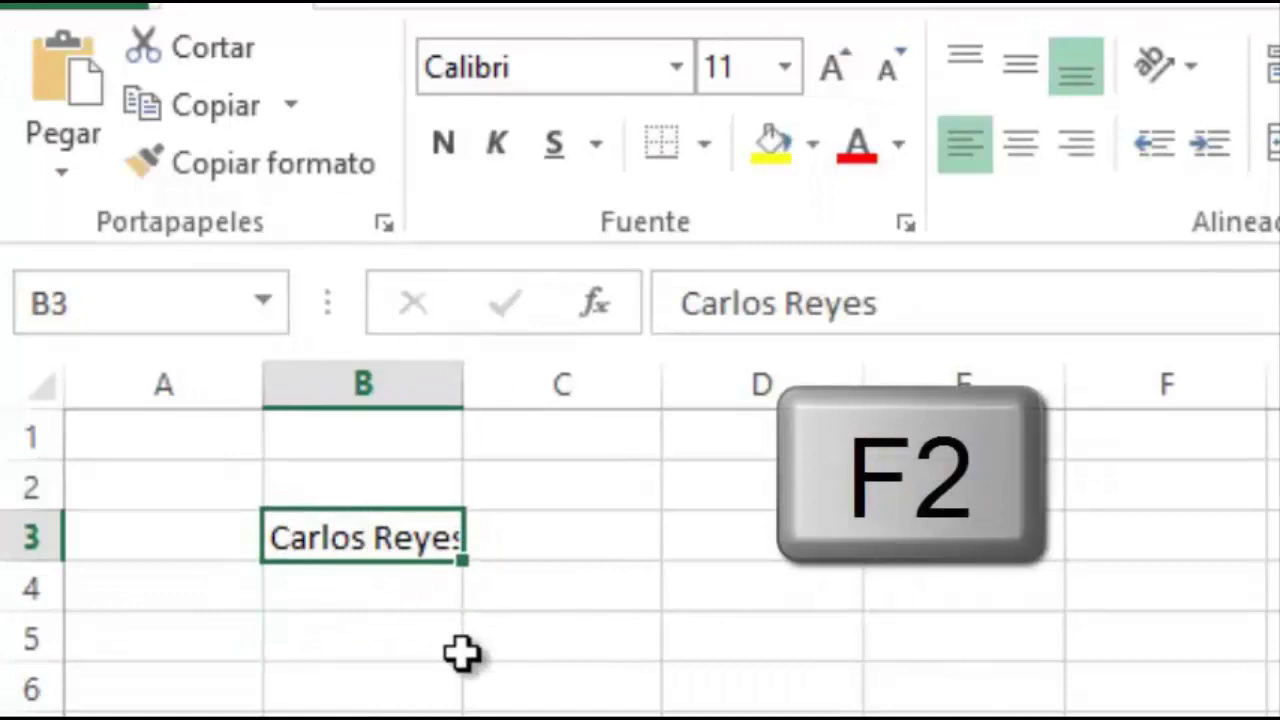
- Edit cell B3 in place again, restoring the original first name before the surname, and keep the cell selected
{"action": "key", "text": "F2"}
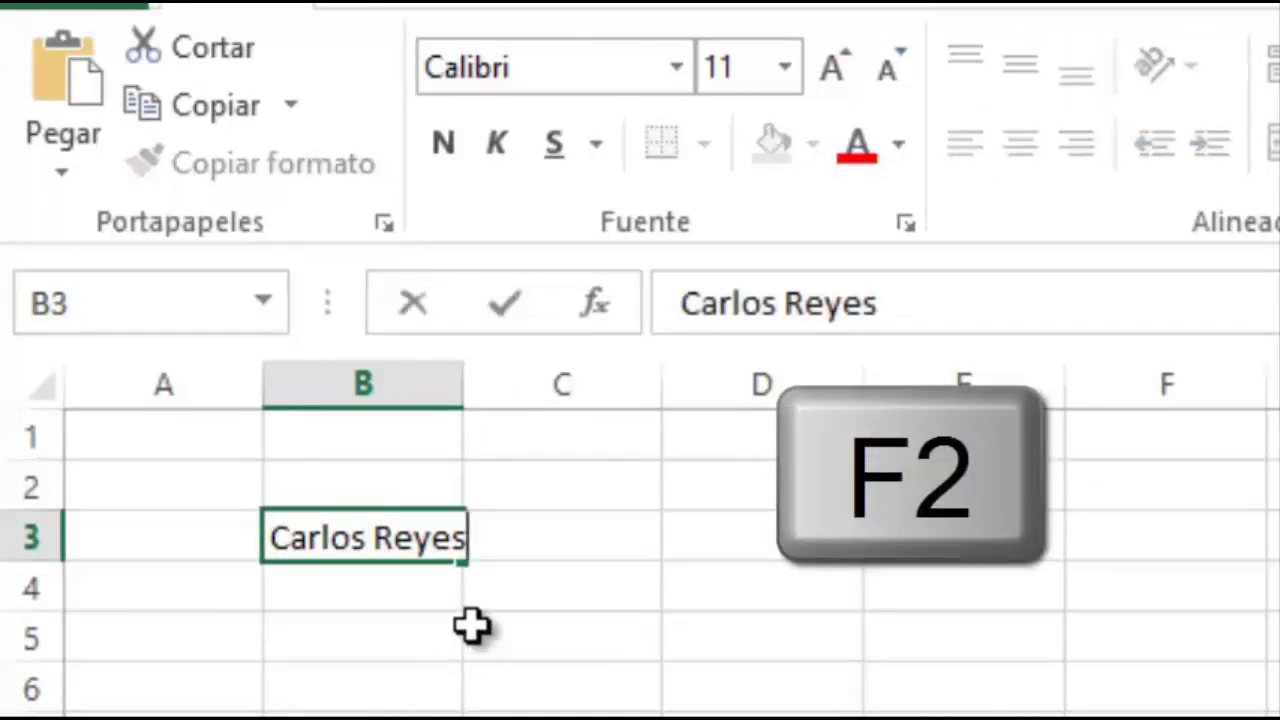
{"action": "key", "text": "Left"}
{"action": "key", "text": "Left"}
{"action": "key", "text": "Left"}
{"action": "key", "text": "Left"}
{"action": "key", "text": "Left"}
{"action": "key", "text": "BackSpace"}
{"action": "key", "text": "BackSpace"}
{"action": "key", "text": "BackSpace"}
{"action": "key", "text": "BackSpace"}
{"action": "key", "text": "BackSpace"}
{"action": "key", "text": "BackSpace"}
{"action": "key", "text": "BackSpace"}
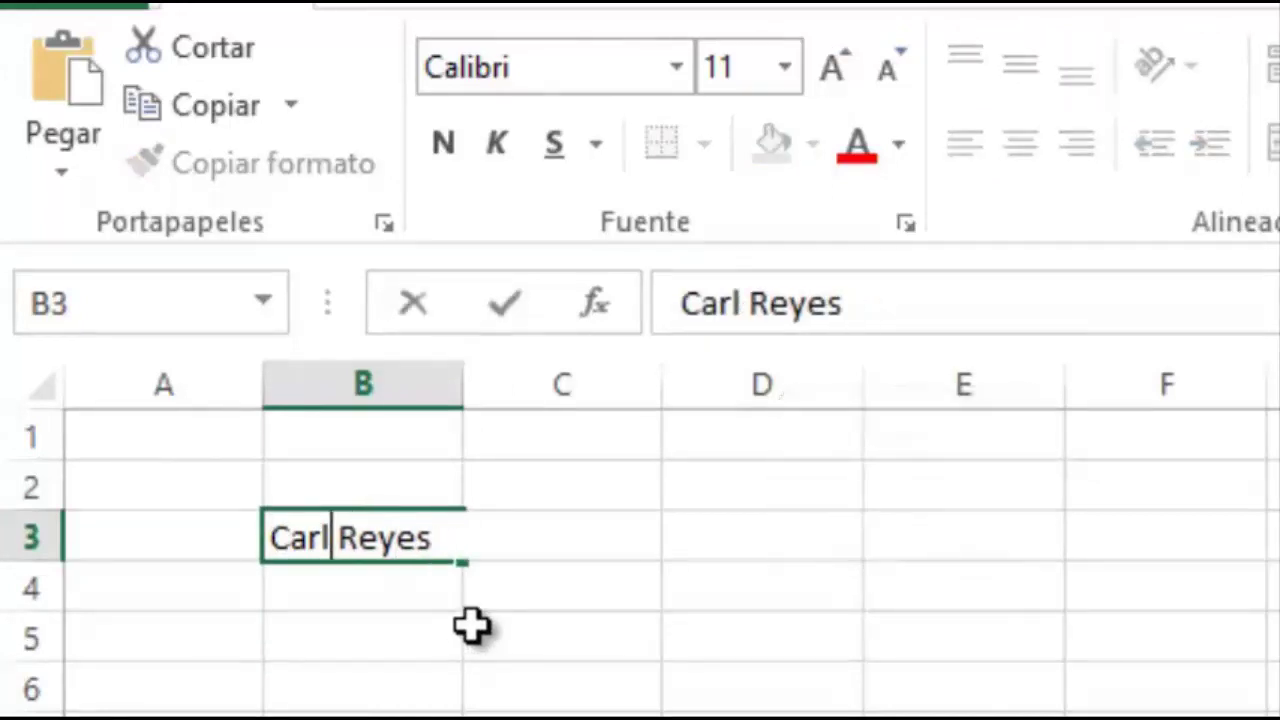
{"action": "type", "text": "Juan"}
{"action": "key", "text": "ctrl+Return"}
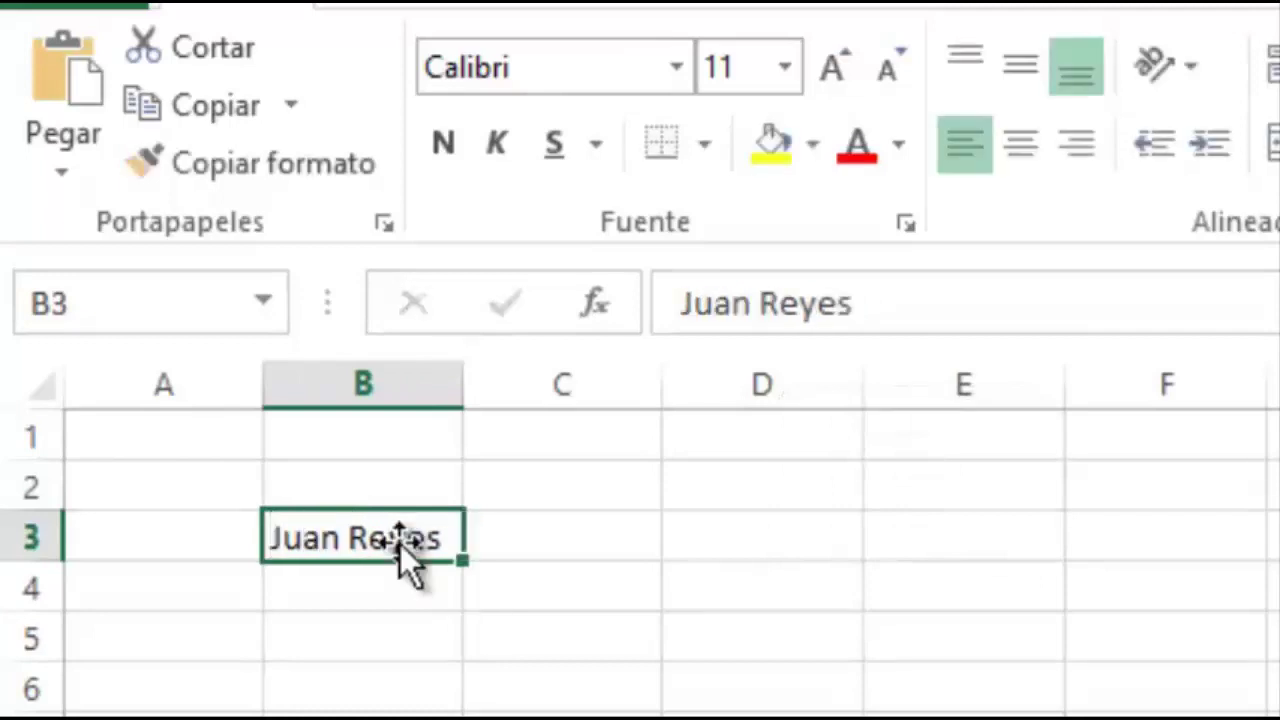
{"action": "left_click", "coordinate": [760, 719]}
{"action": "left_click", "coordinate": [386, 530]}
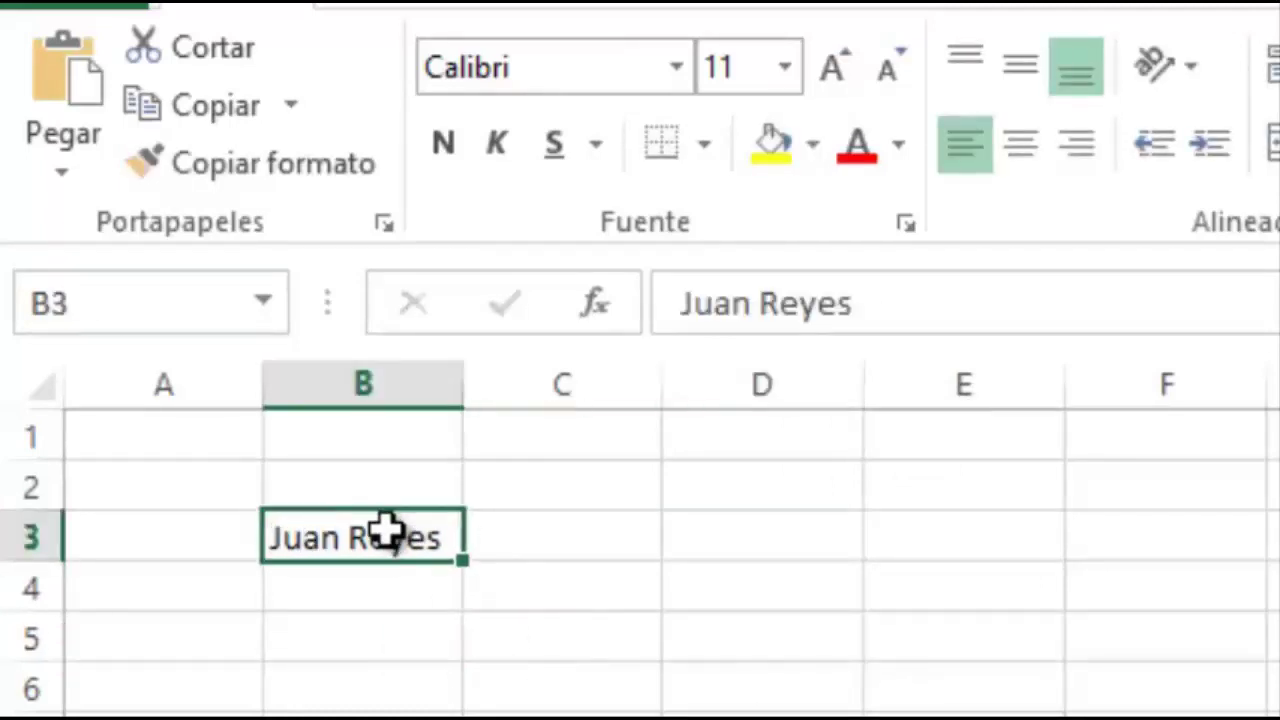
- Select cell B4 as the paste destination, switch to Word and copy the entire list of names
{"action": "left_click", "coordinate": [368, 590]}
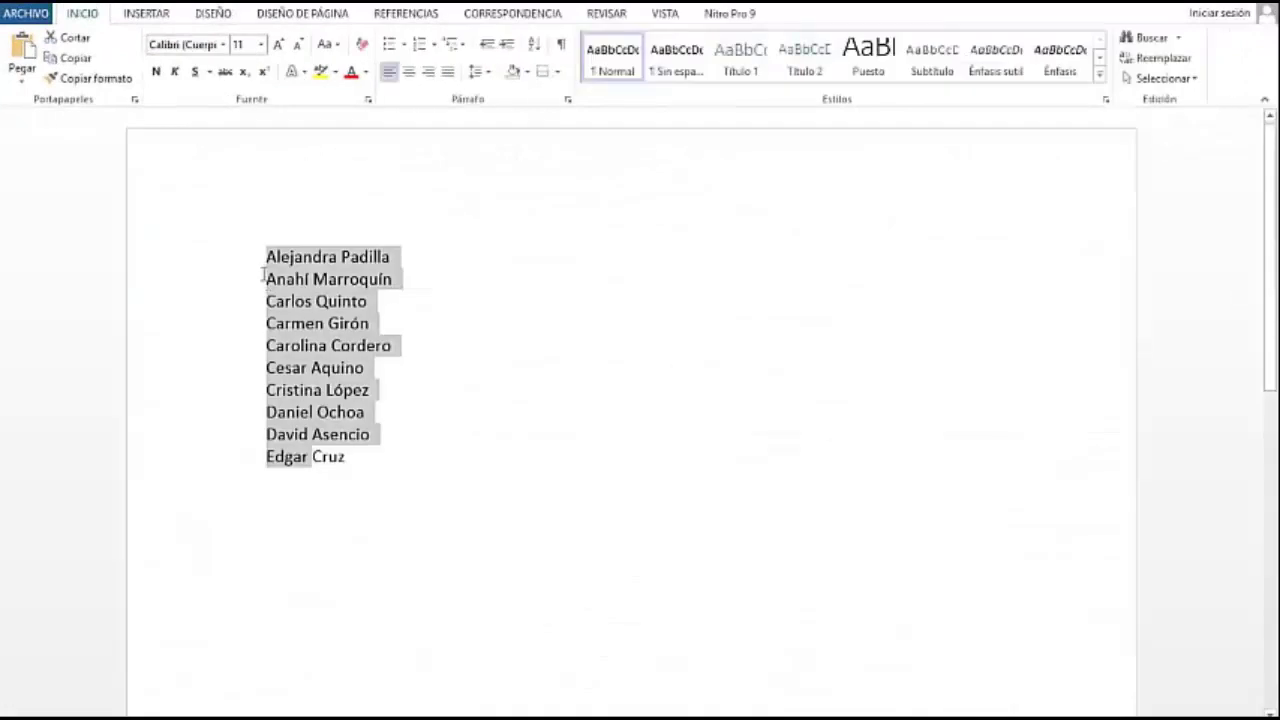
{"action": "left_click", "coordinate": [286, 301]}
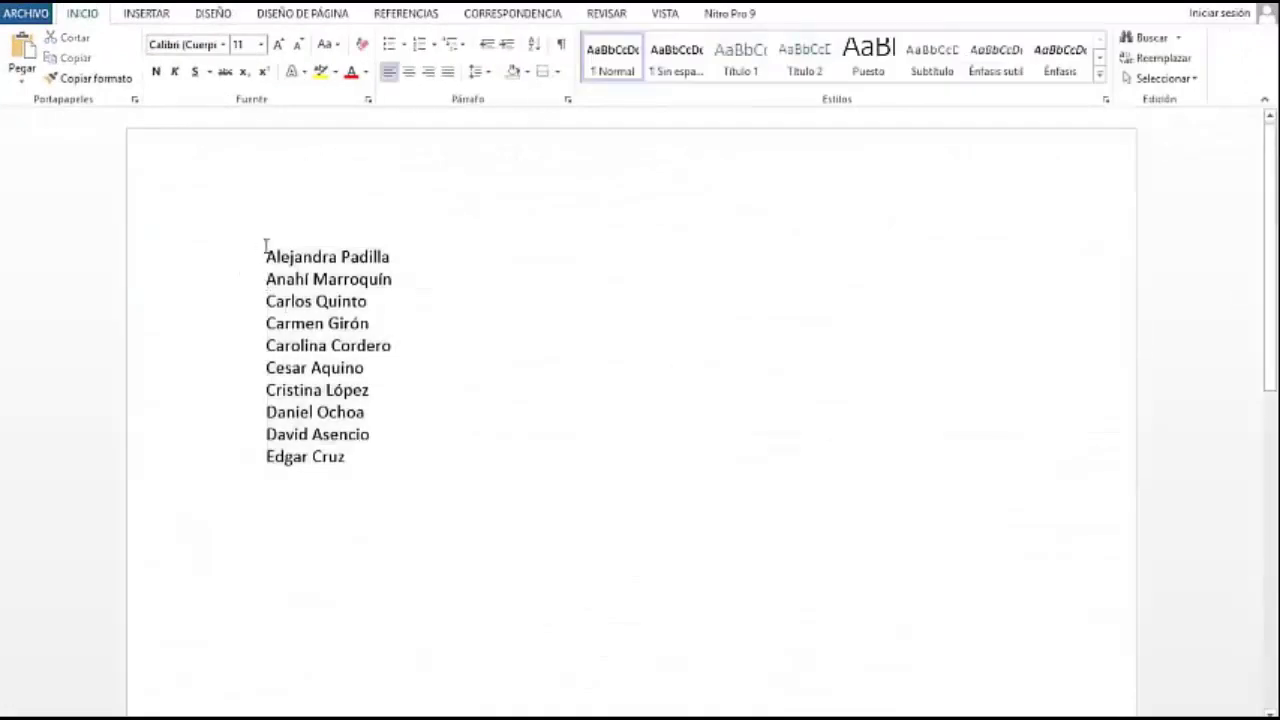
{"action": "left_click_drag", "start_coordinate": [268, 256], "coordinate": [345, 458]}
{"action": "right_click", "coordinate": [298, 253]}
{"action": "left_click", "coordinate": [330, 286]}
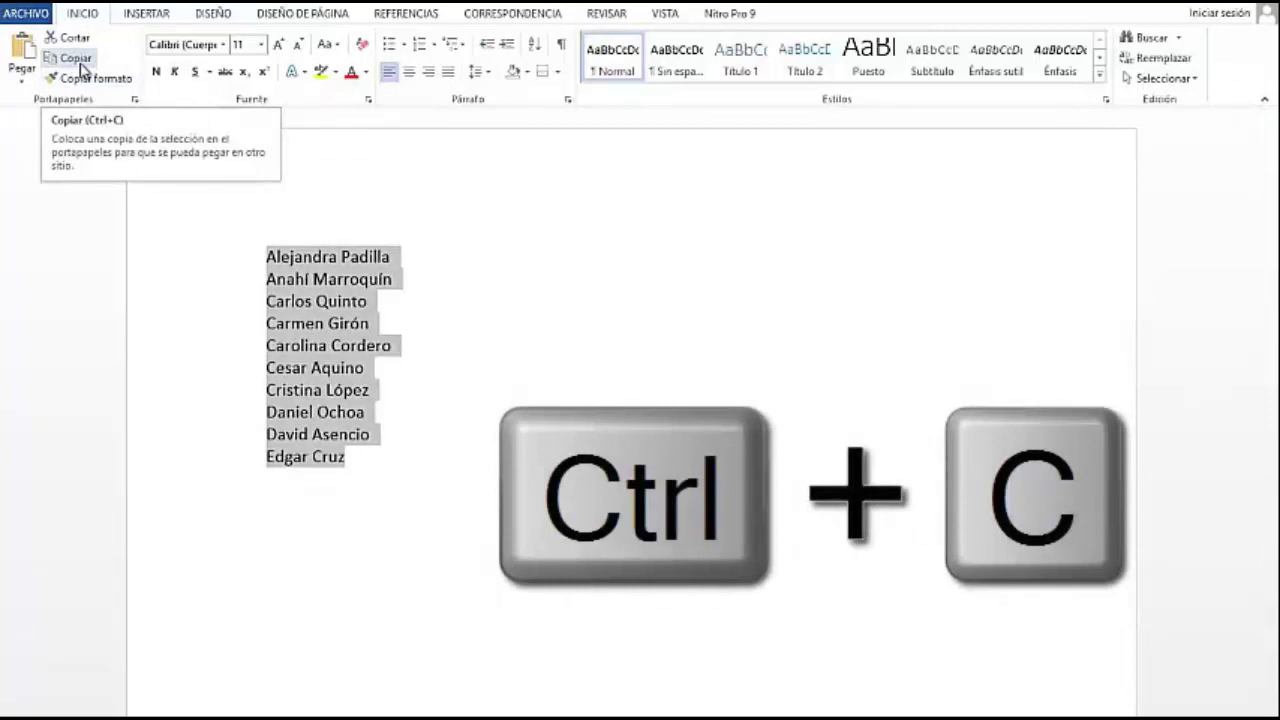
{"action": "left_click", "coordinate": [82, 68]}
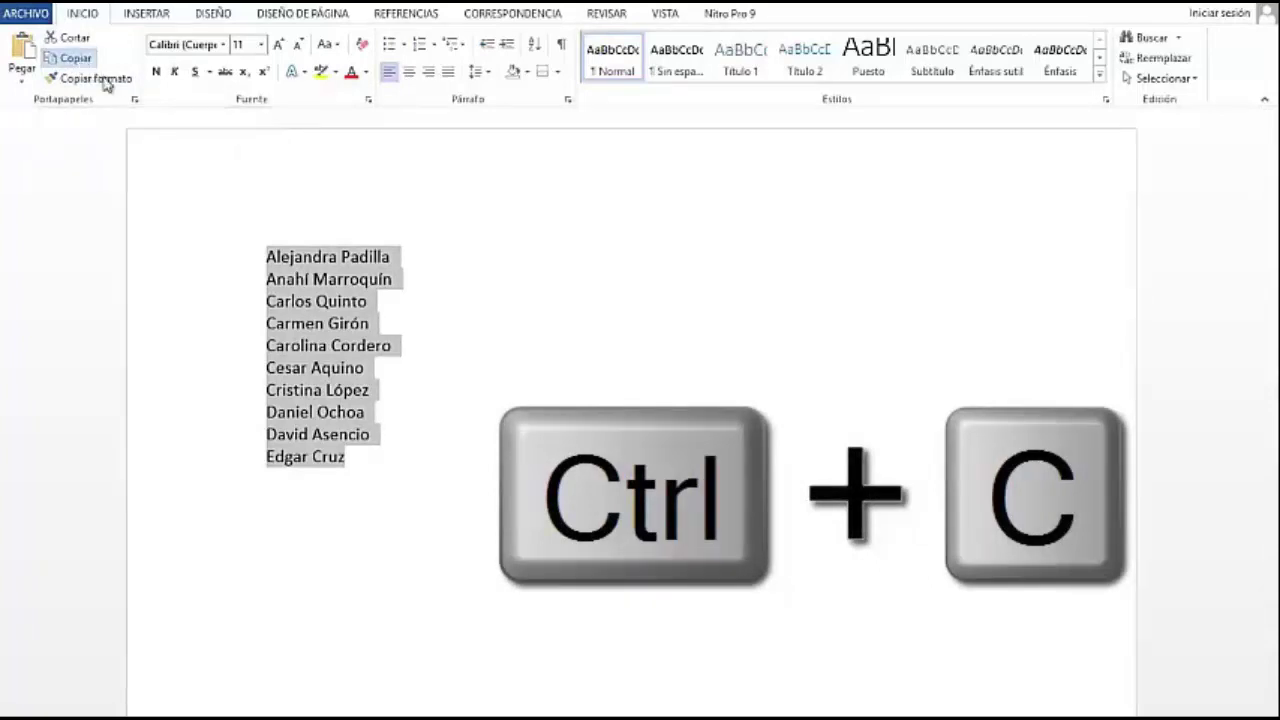
- Switch back to the Libro3 workbook in Excel and paste the names starting at B4, matching the destination formatting
{"action": "mouse_move", "coordinate": [237, 718]}
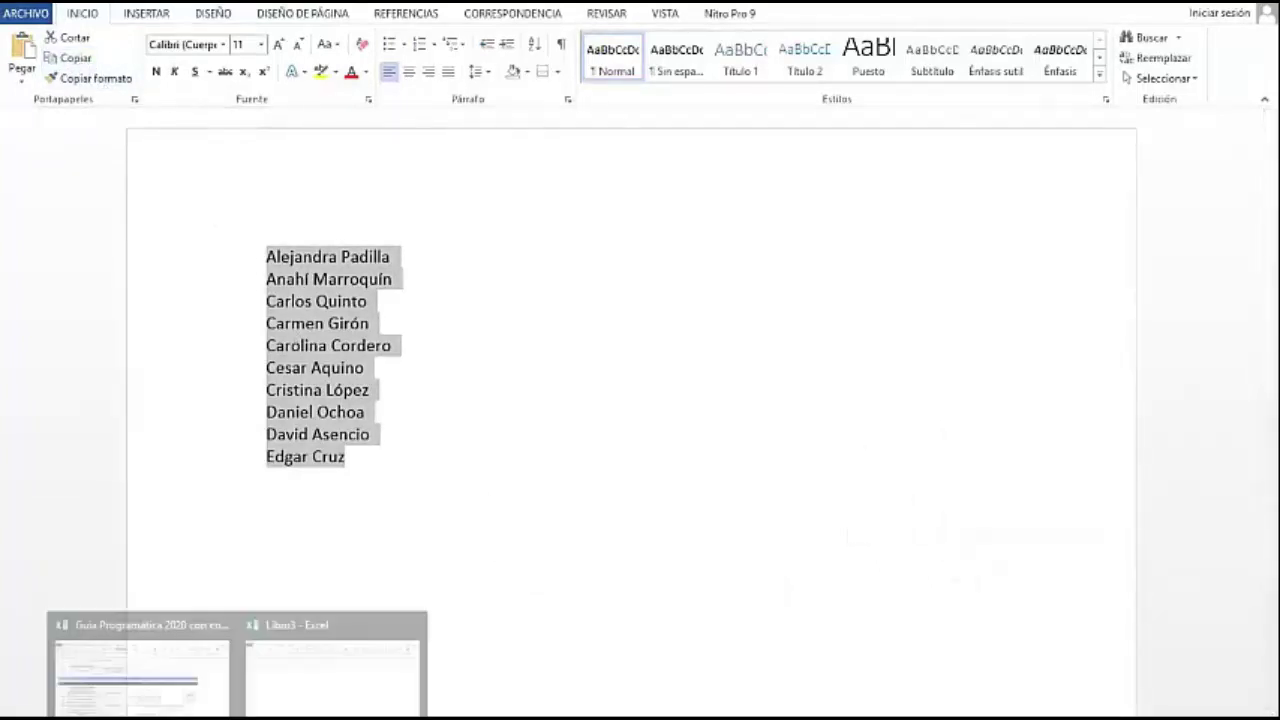
{"action": "left_click", "coordinate": [300, 700]}
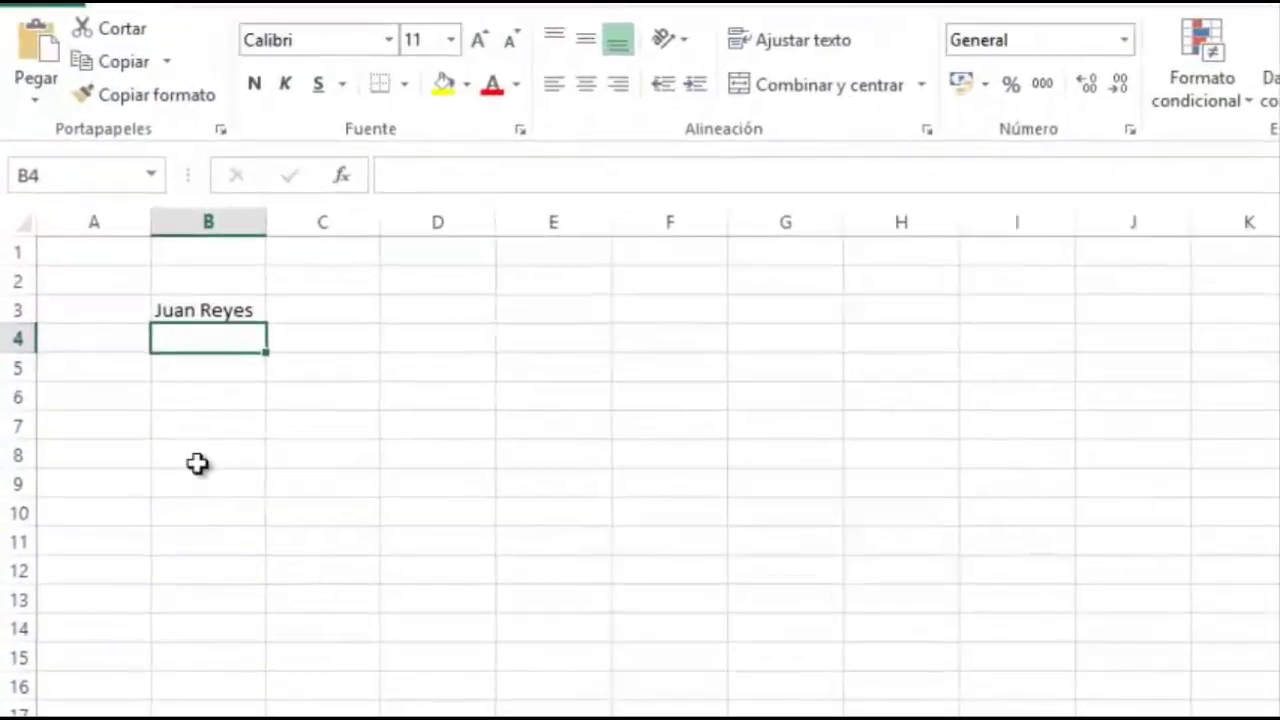
{"action": "left_click", "coordinate": [27, 93]}
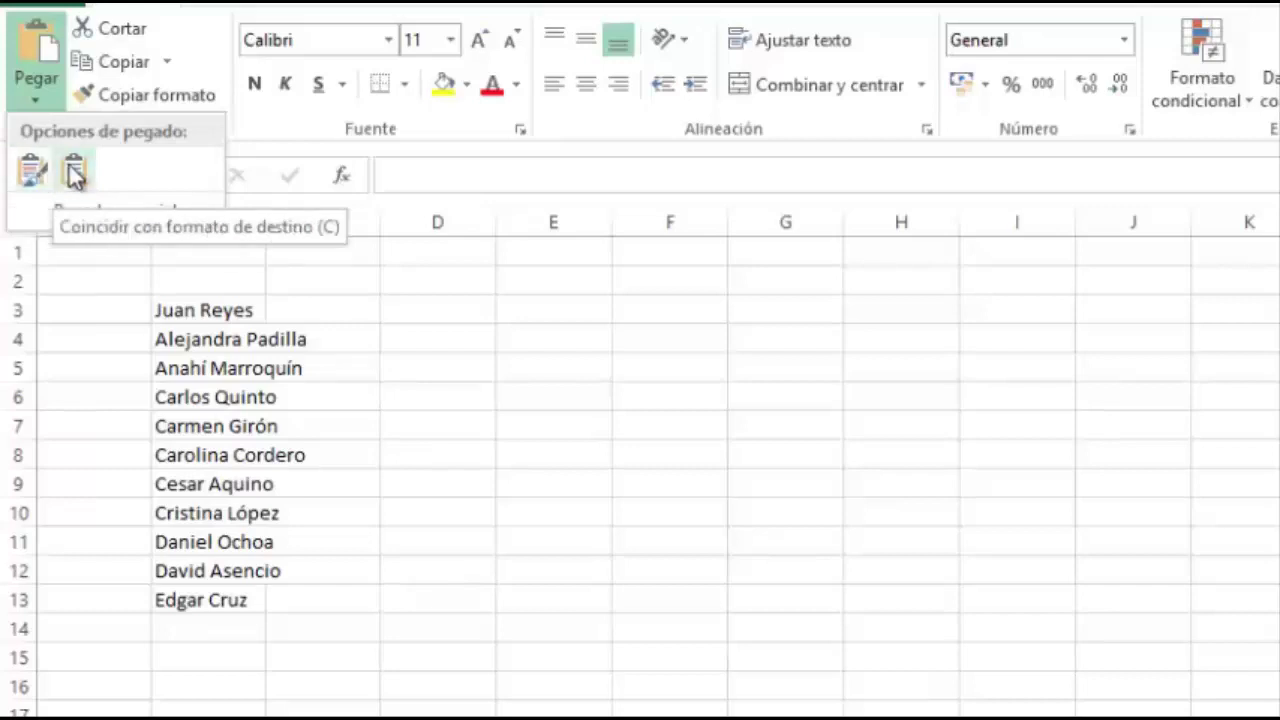
{"action": "left_click", "coordinate": [72, 170]}
- Widen column B so that the full names fit inside it
{"action": "left_click", "coordinate": [360, 423]}
{"action": "left_click_drag", "start_coordinate": [266, 222], "coordinate": [365, 222]}
{"action": "left_click", "coordinate": [371, 541]}
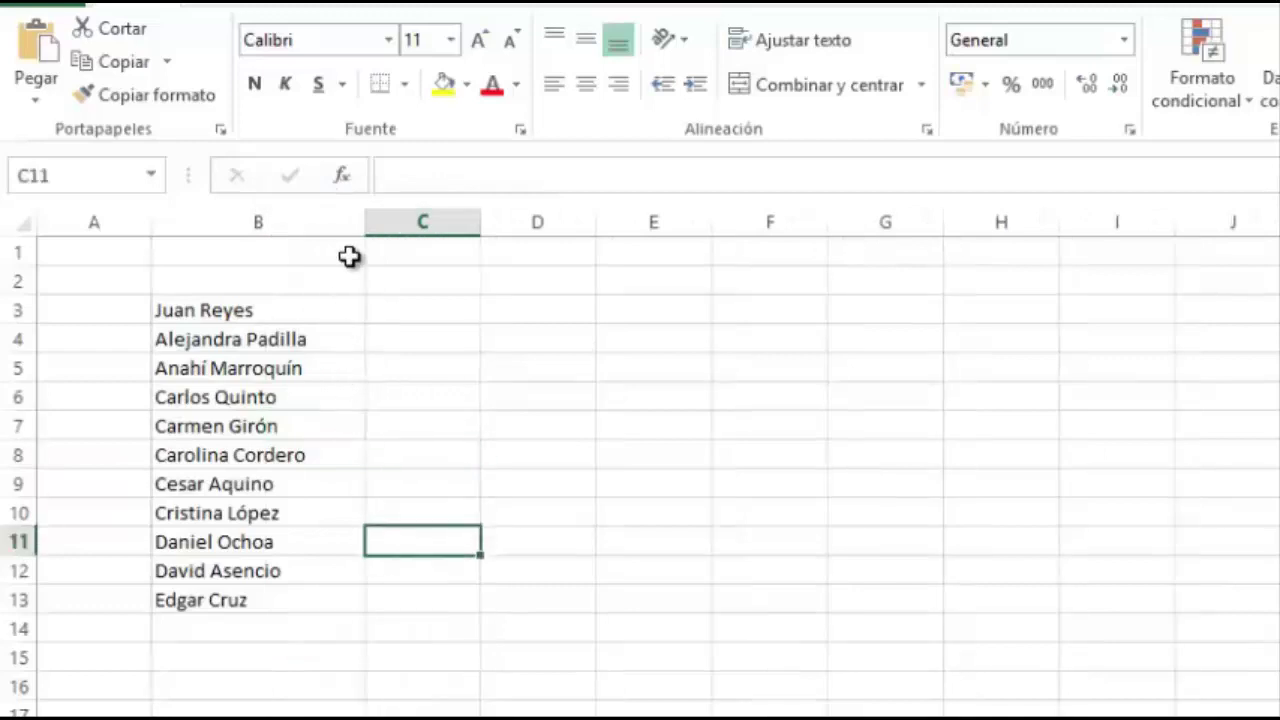
- Format the names in B3:B13 with the Arial Black font, bold and italic
{"action": "left_click", "coordinate": [260, 311]}
{"action": "left_click_drag", "start_coordinate": [260, 311], "coordinate": [255, 592]}
{"action": "left_click", "coordinate": [388, 40]}
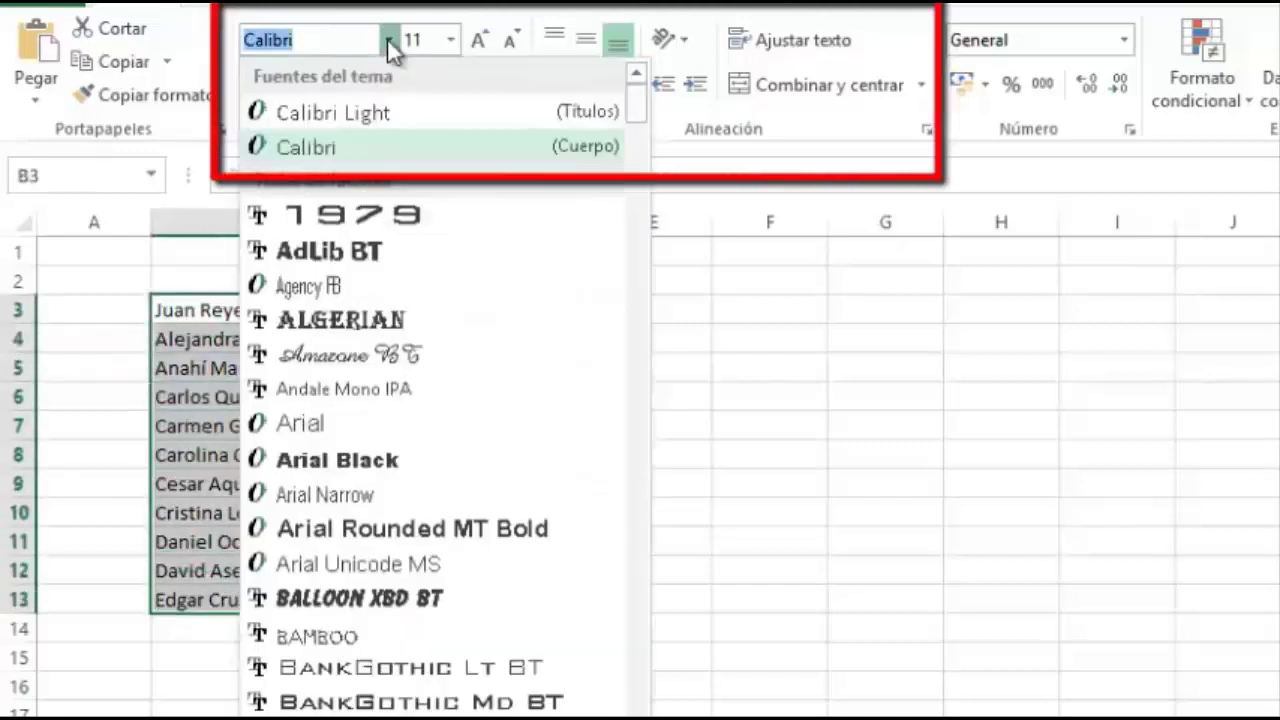
{"action": "left_click", "coordinate": [353, 462]}
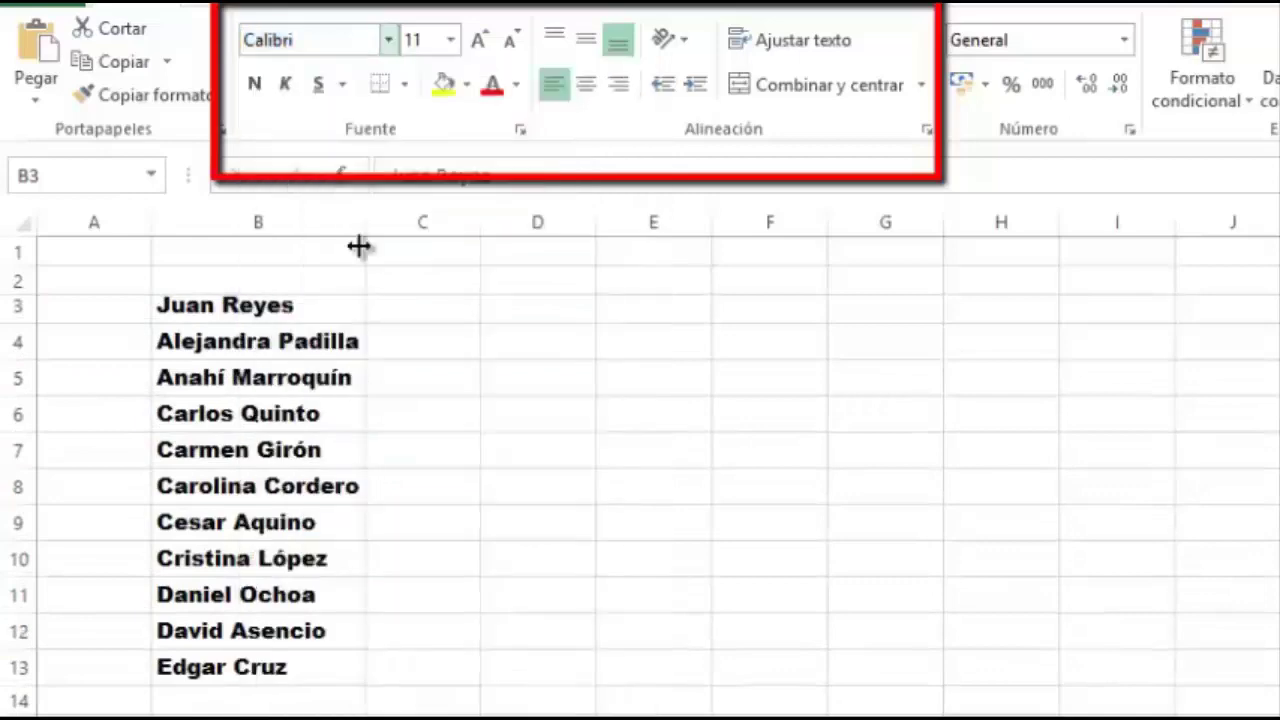
{"action": "left_click", "coordinate": [255, 87]}
{"action": "left_click", "coordinate": [285, 84]}
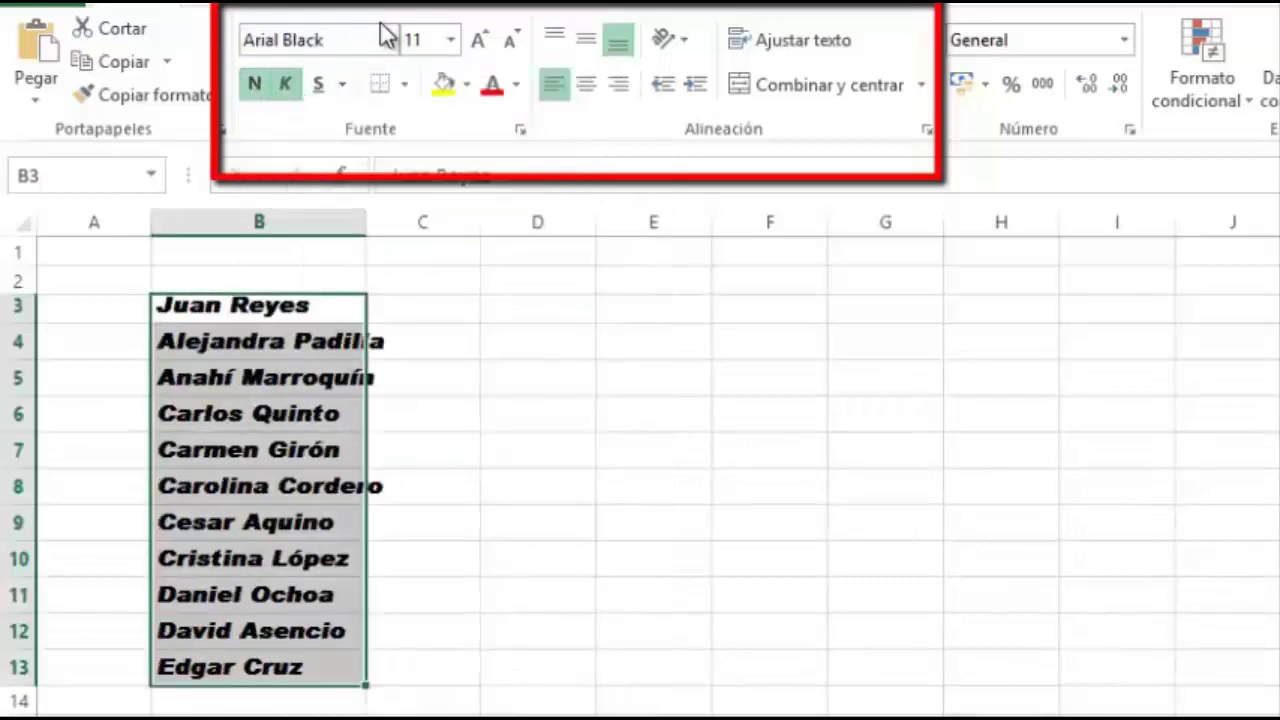
- Change the font of the names in B3:B13 to Arial and their font colour to dark green, trying red first
{"action": "left_click", "coordinate": [388, 40]}
{"action": "left_click", "coordinate": [363, 420]}
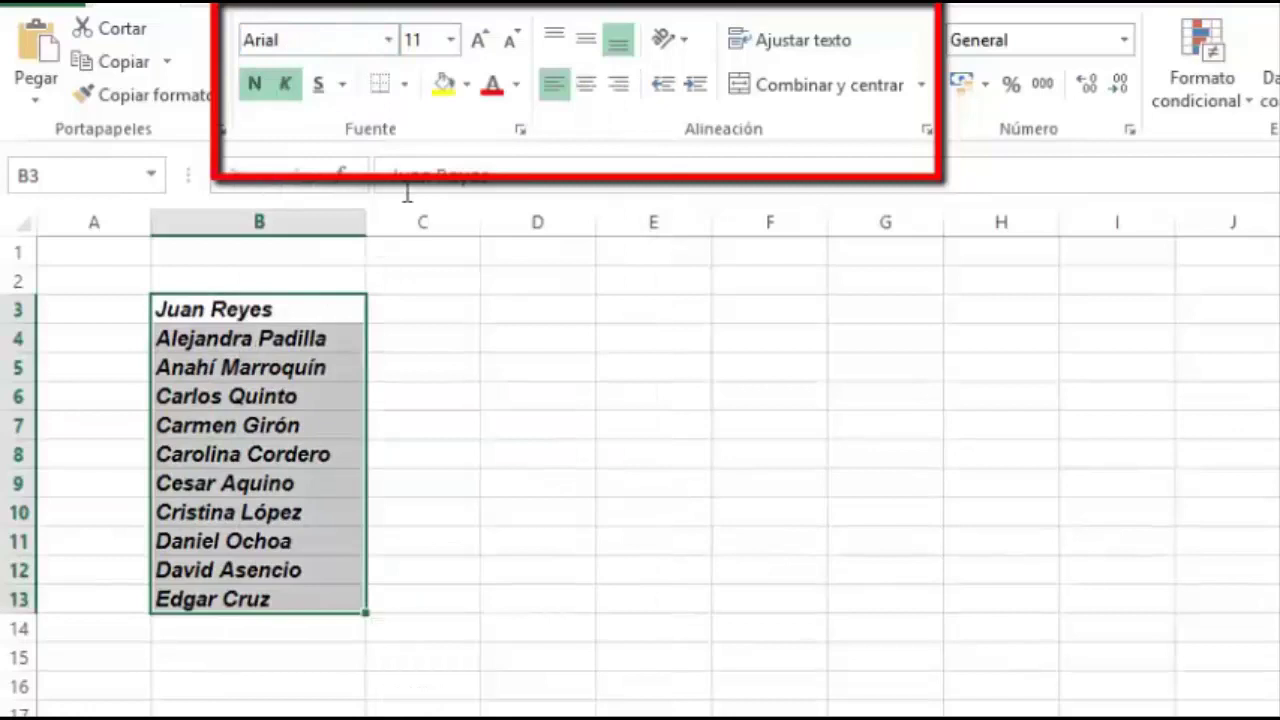
{"action": "left_click", "coordinate": [503, 85]}
{"action": "left_click", "coordinate": [515, 86]}
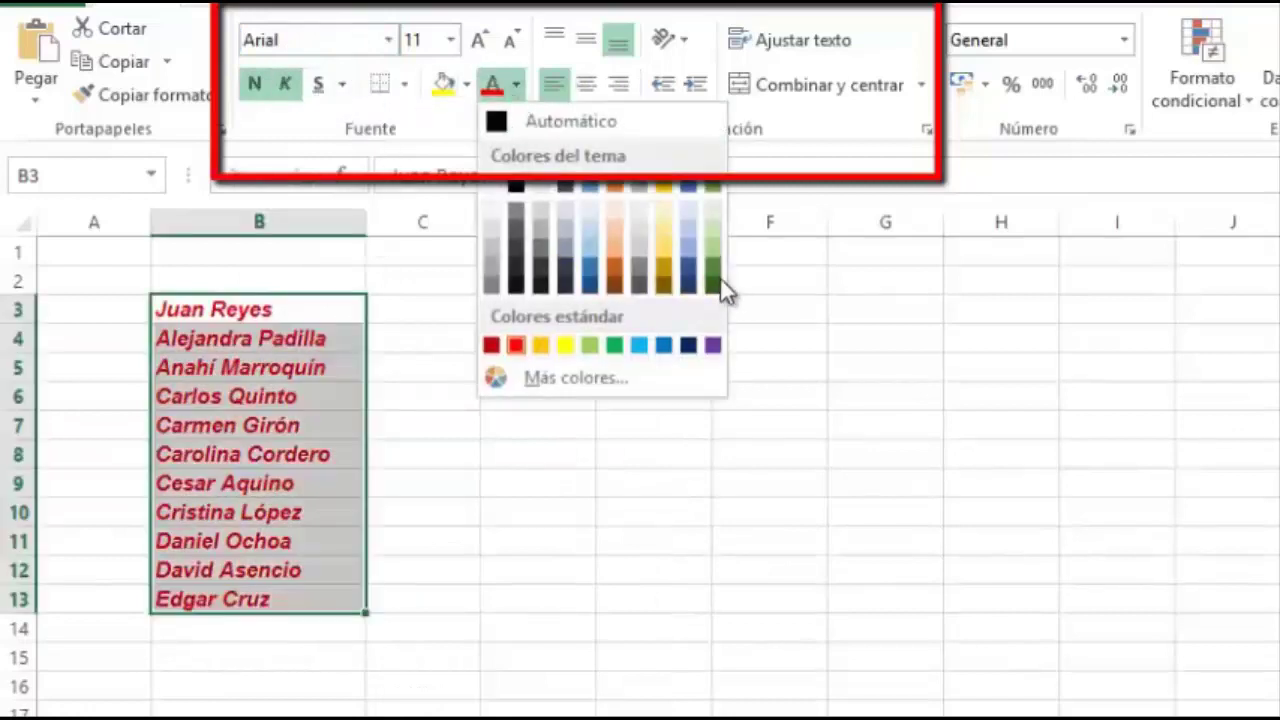
{"action": "left_click", "coordinate": [712, 284]}
- Apply all borders to B3:B13 and align its text to the top and left after trying middle and centre alignment
{"action": "left_click", "coordinate": [405, 85]}
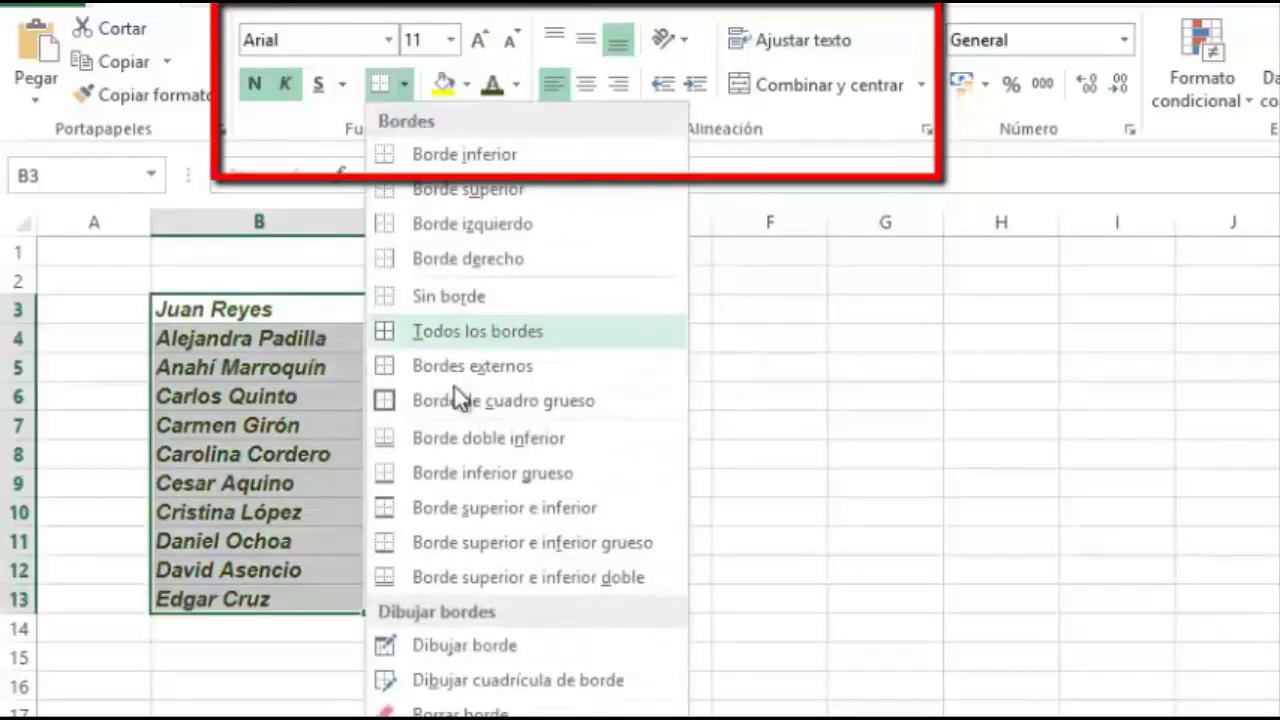
{"action": "left_click", "coordinate": [470, 331]}
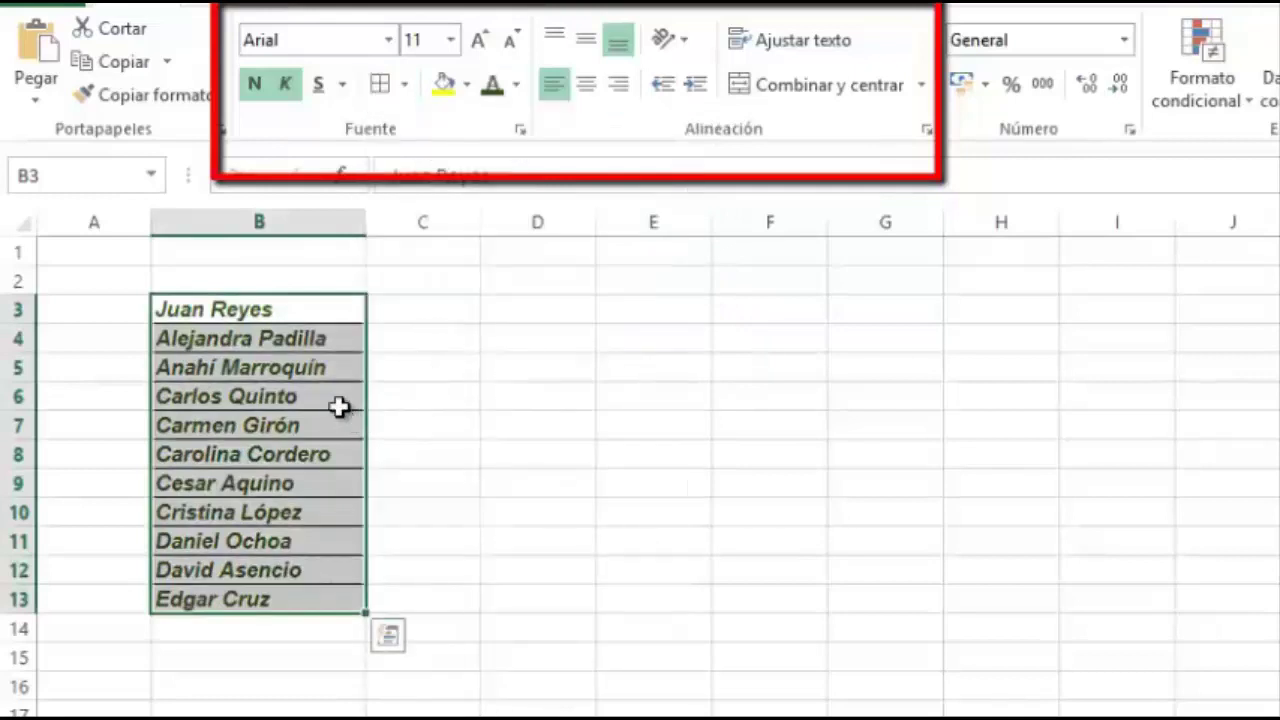
{"action": "left_click", "coordinate": [585, 45]}
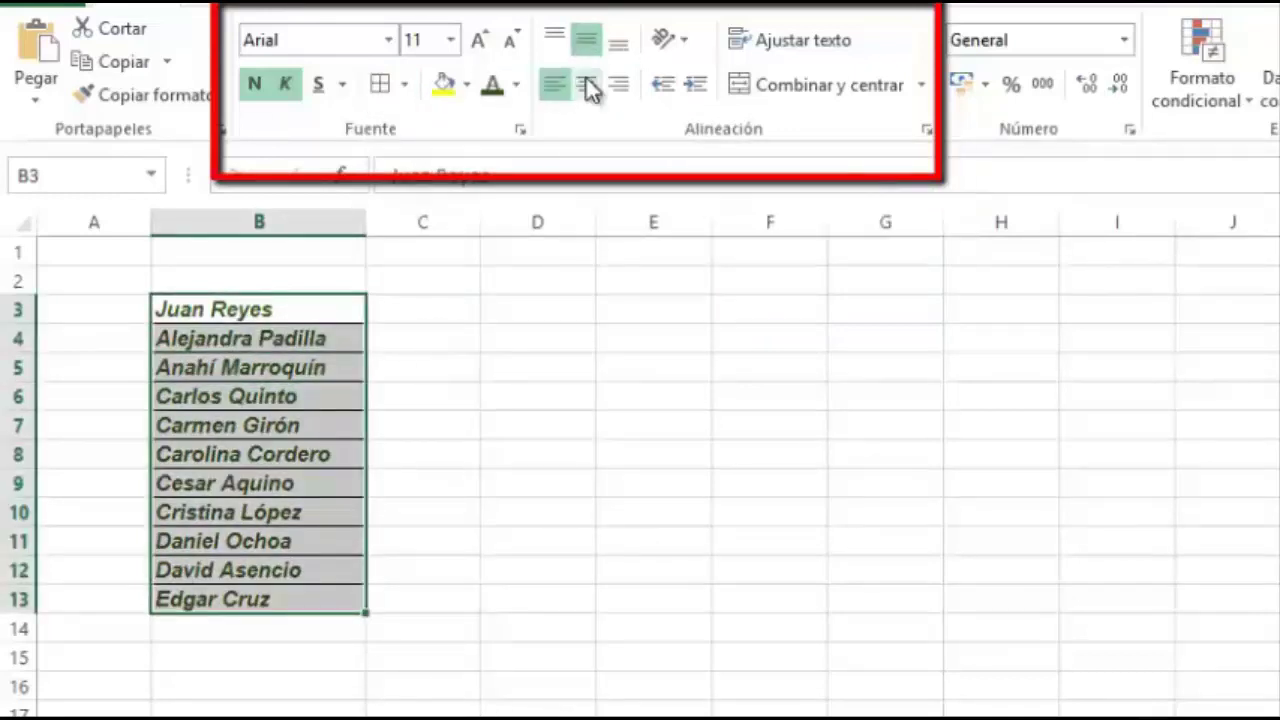
{"action": "left_click", "coordinate": [587, 86]}
{"action": "left_click", "coordinate": [554, 38]}
{"action": "left_click", "coordinate": [553, 84]}
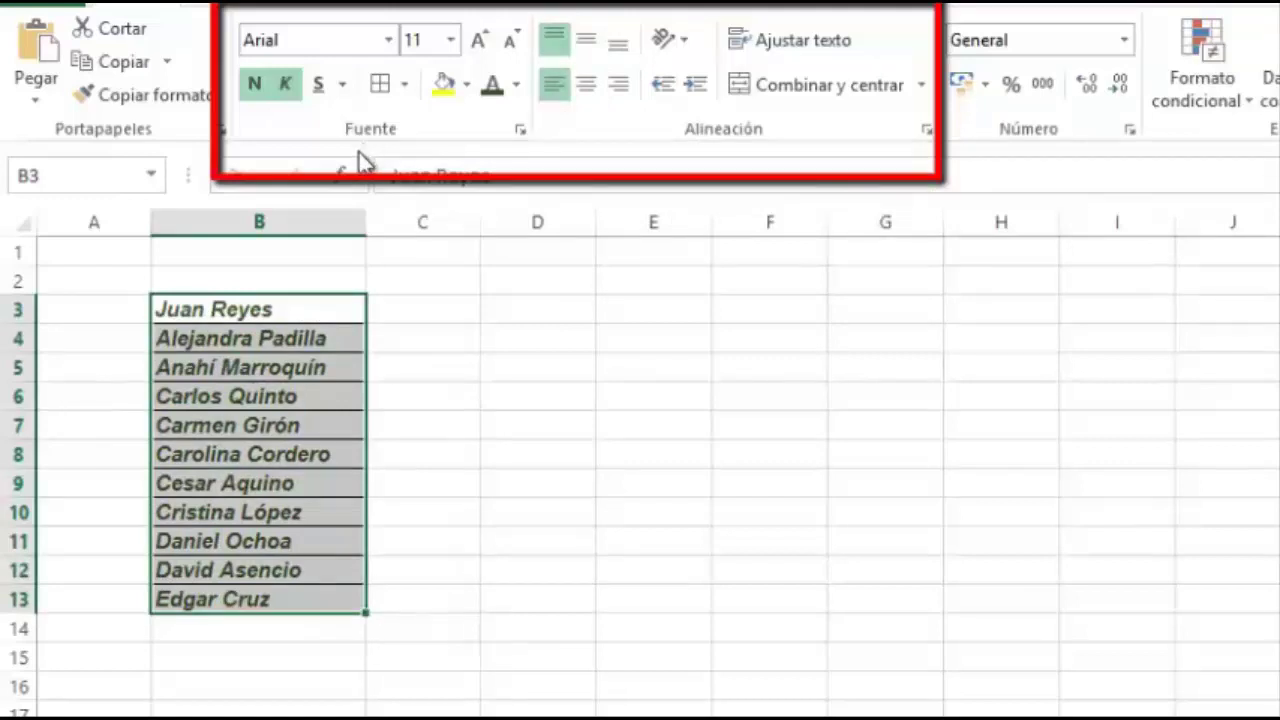
- In the table with schedule data, merge and centre the heading cells F2 and G2
{"action": "left_click", "coordinate": [100, 714]}
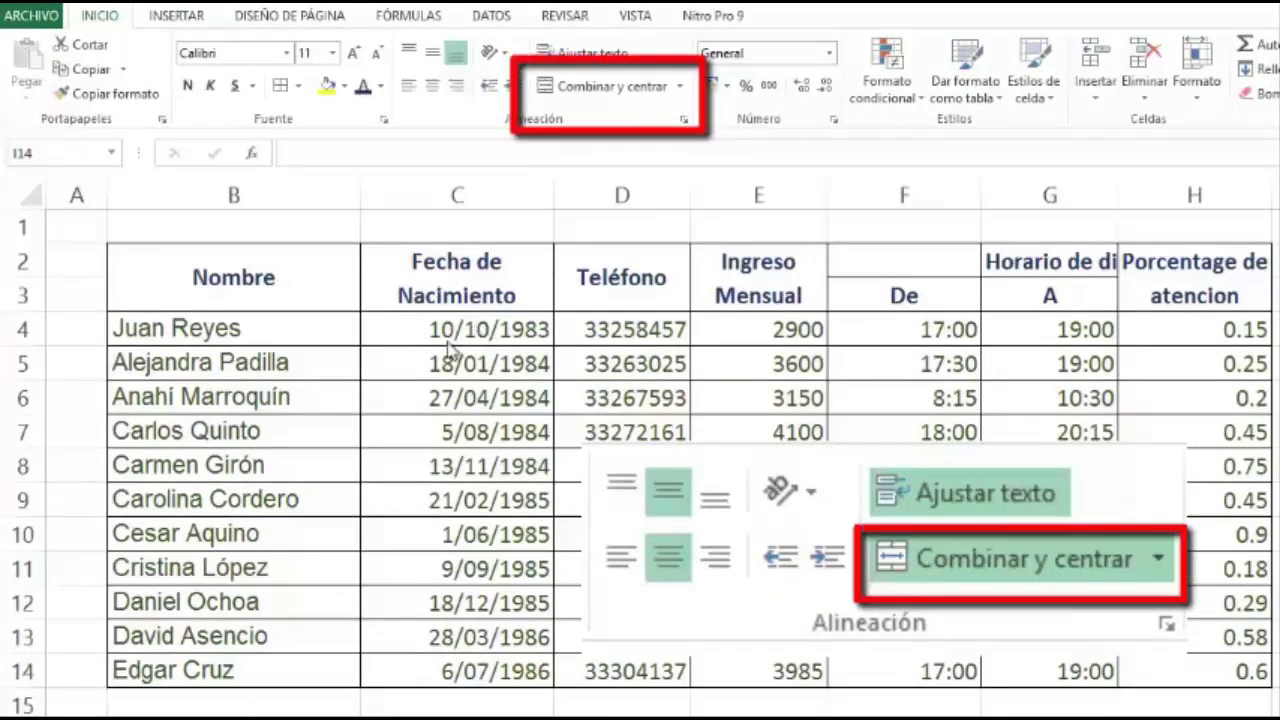
{"action": "left_click_drag", "start_coordinate": [872, 260], "coordinate": [1013, 262]}
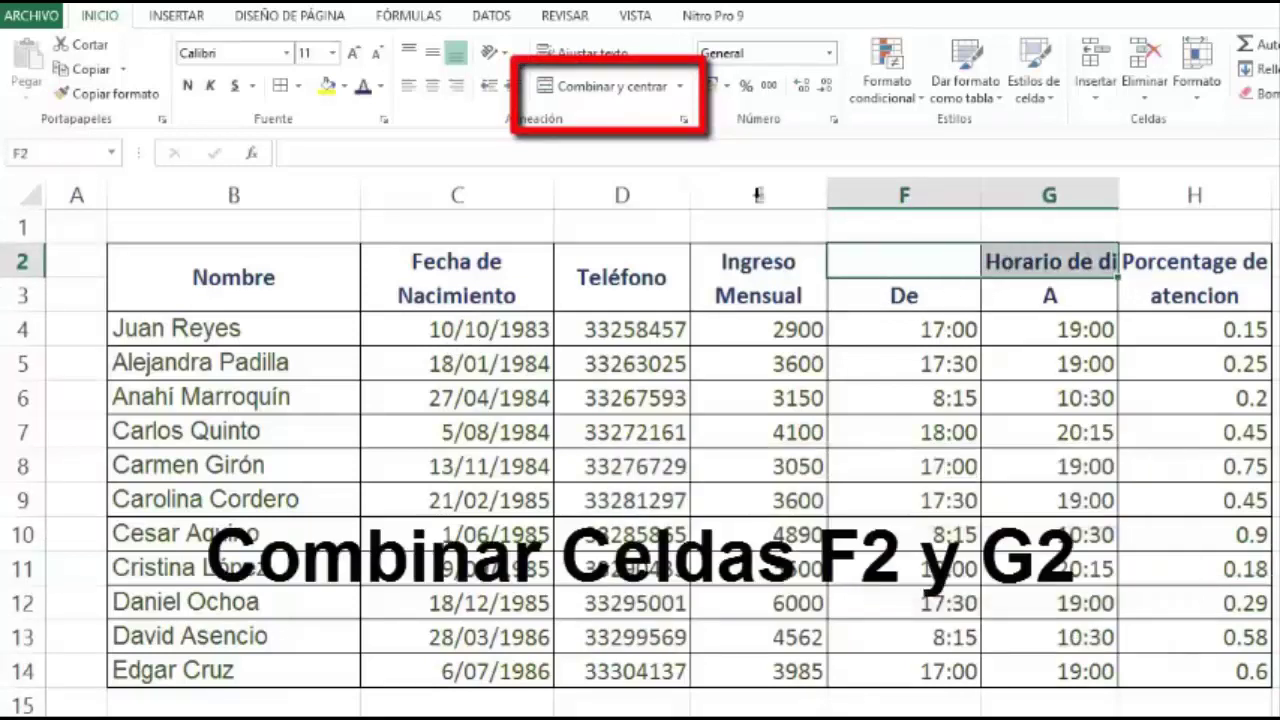
{"action": "left_click", "coordinate": [577, 88]}
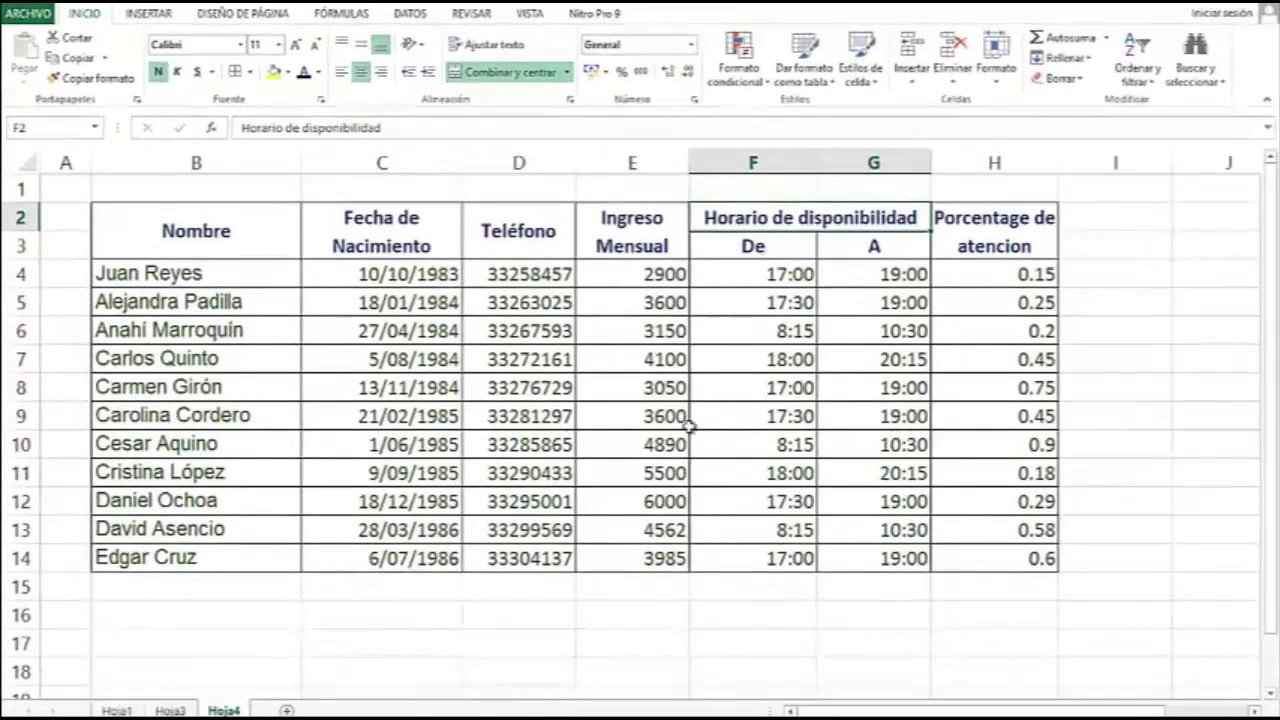
- Merge and centre the empty range C17:D21 below the table
{"action": "scroll", "coordinate": [550, 590], "scroll_direction": "down", "scroll_amount": 2}
{"action": "left_click_drag", "start_coordinate": [410, 478], "coordinate": [506, 587]}
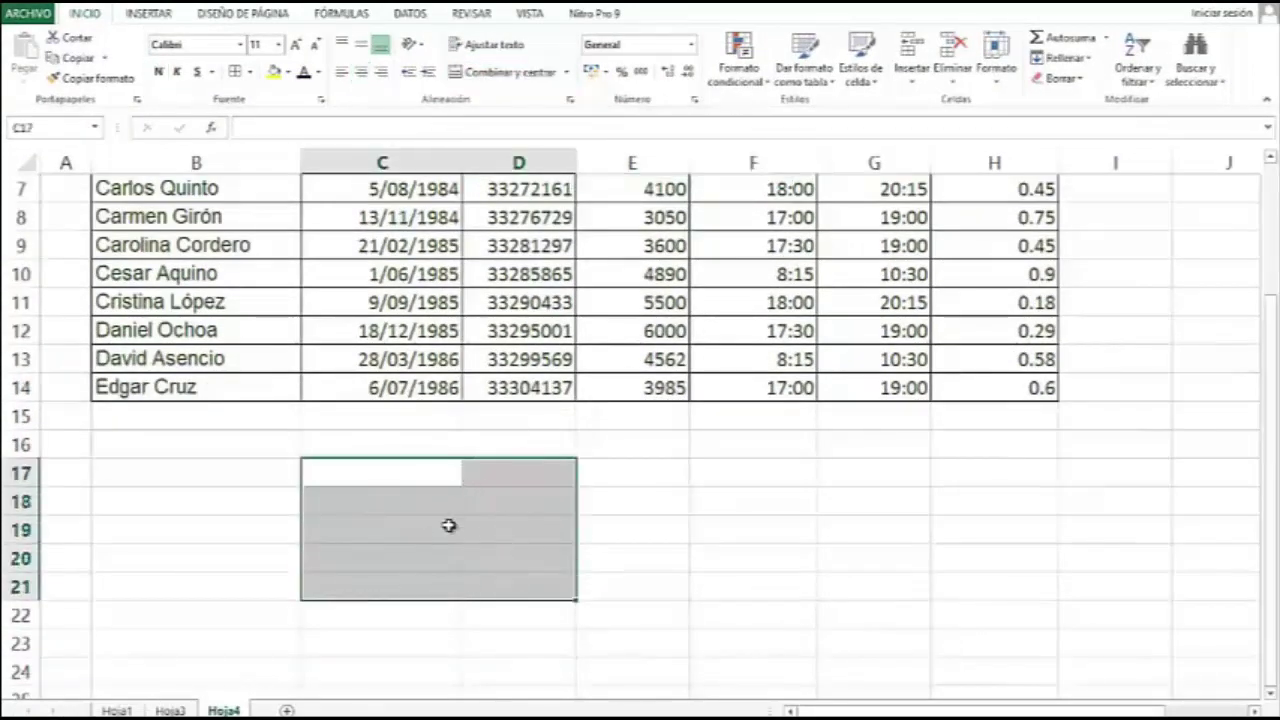
{"action": "left_click", "coordinate": [478, 80]}
{"action": "left_click", "coordinate": [586, 491]}
{"action": "left_click", "coordinate": [451, 495]}
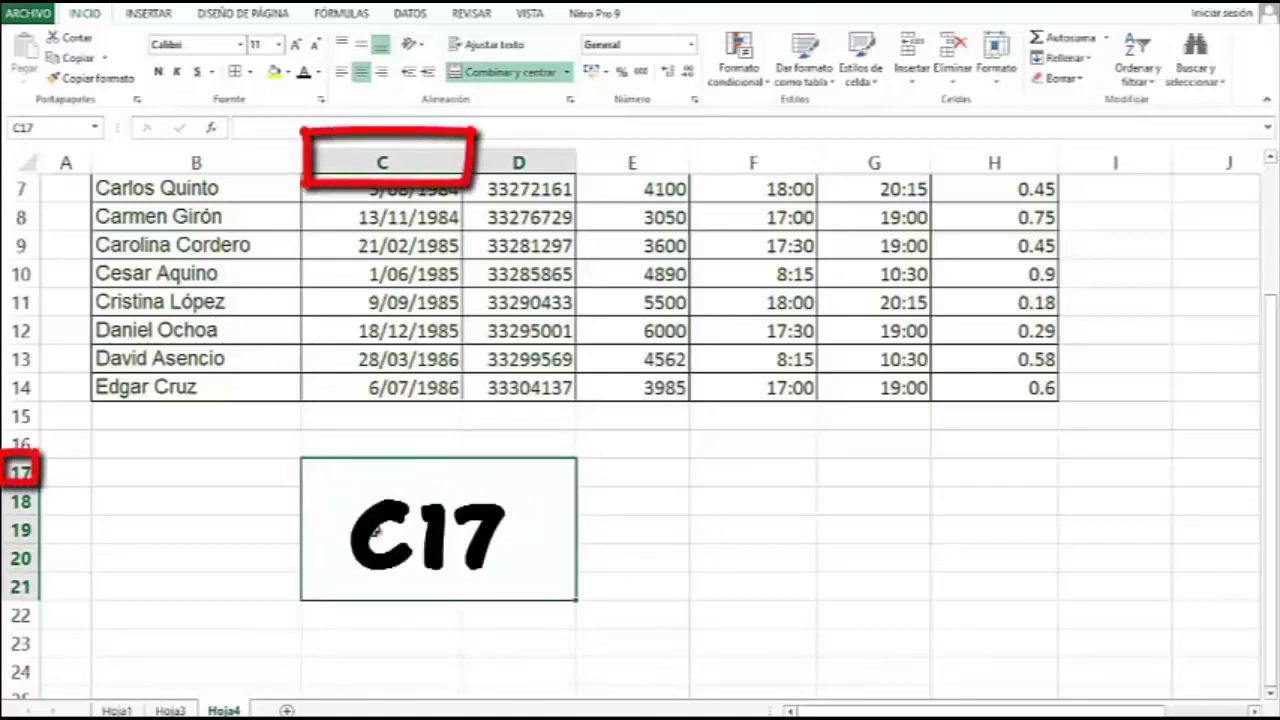
{"action": "left_click", "coordinate": [613, 435]}
- Format the birth dates in C4:C14 with the date type "14 de Marzo de 2012" and widen column C to fit them
{"action": "scroll", "coordinate": [620, 450], "scroll_direction": "up", "scroll_amount": 2}
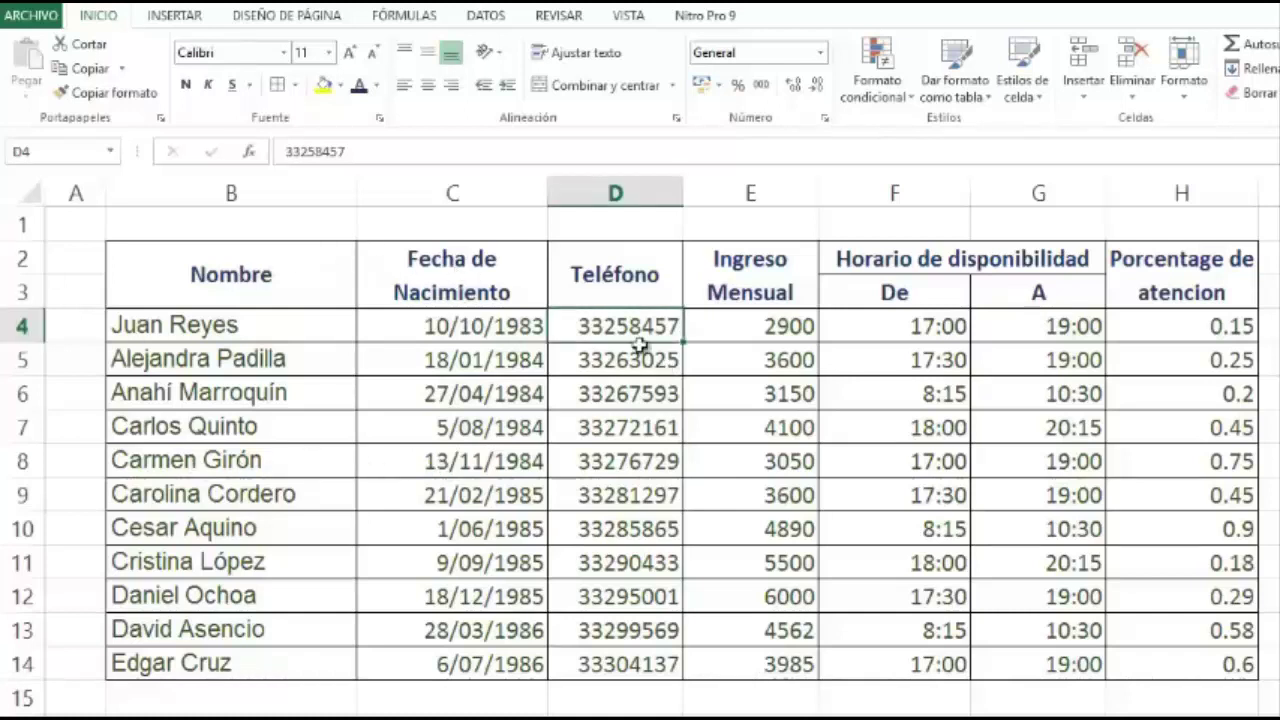
{"action": "left_click", "coordinate": [522, 270]}
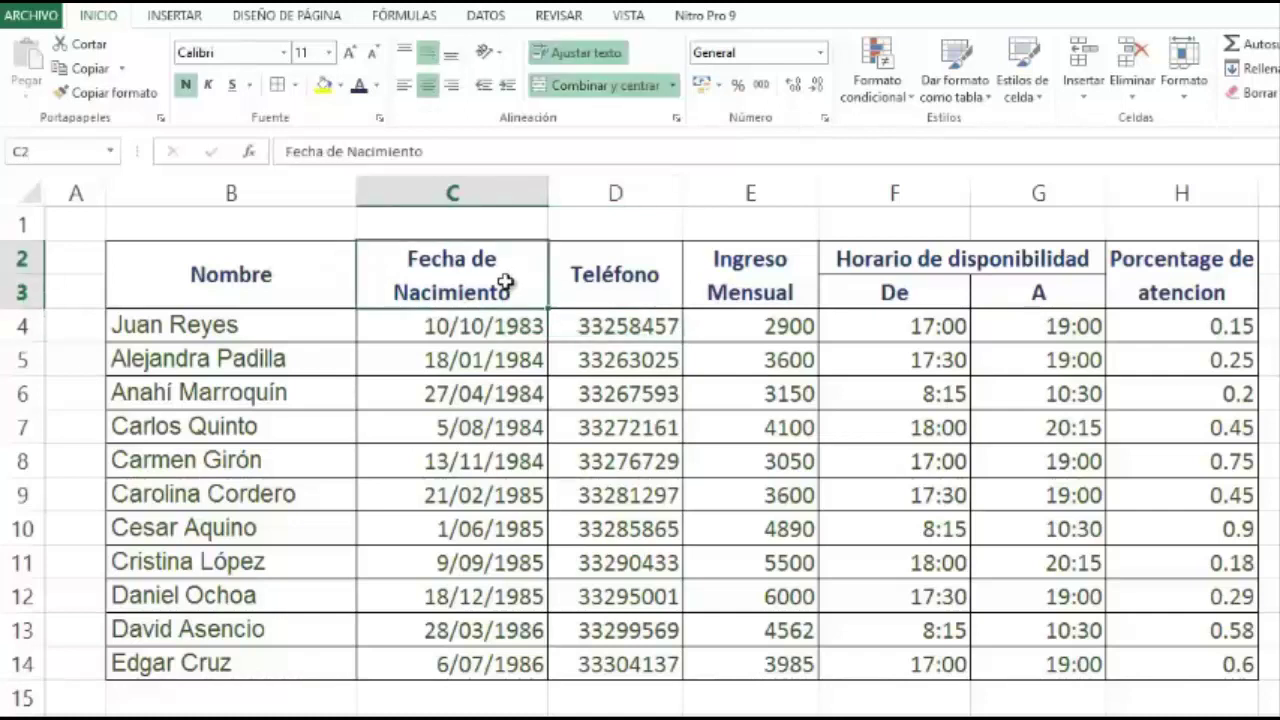
{"action": "left_click_drag", "start_coordinate": [466, 323], "coordinate": [466, 660]}
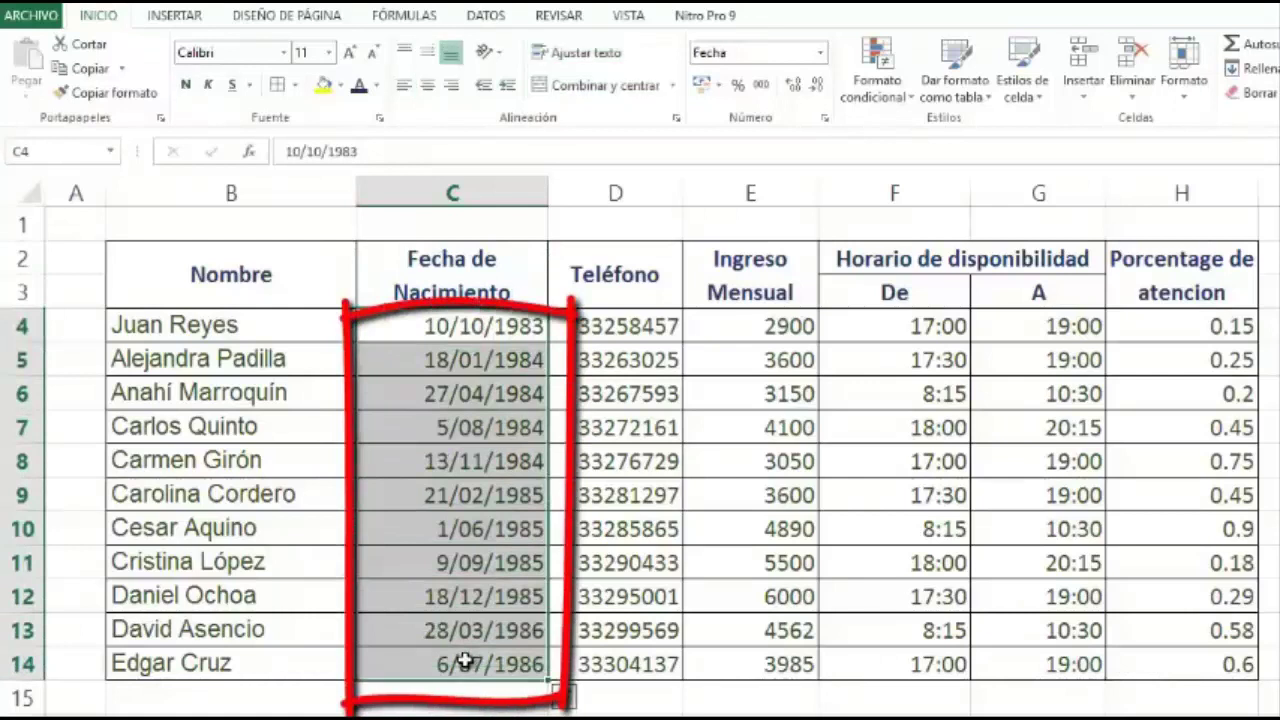
{"action": "left_click", "coordinate": [438, 333]}
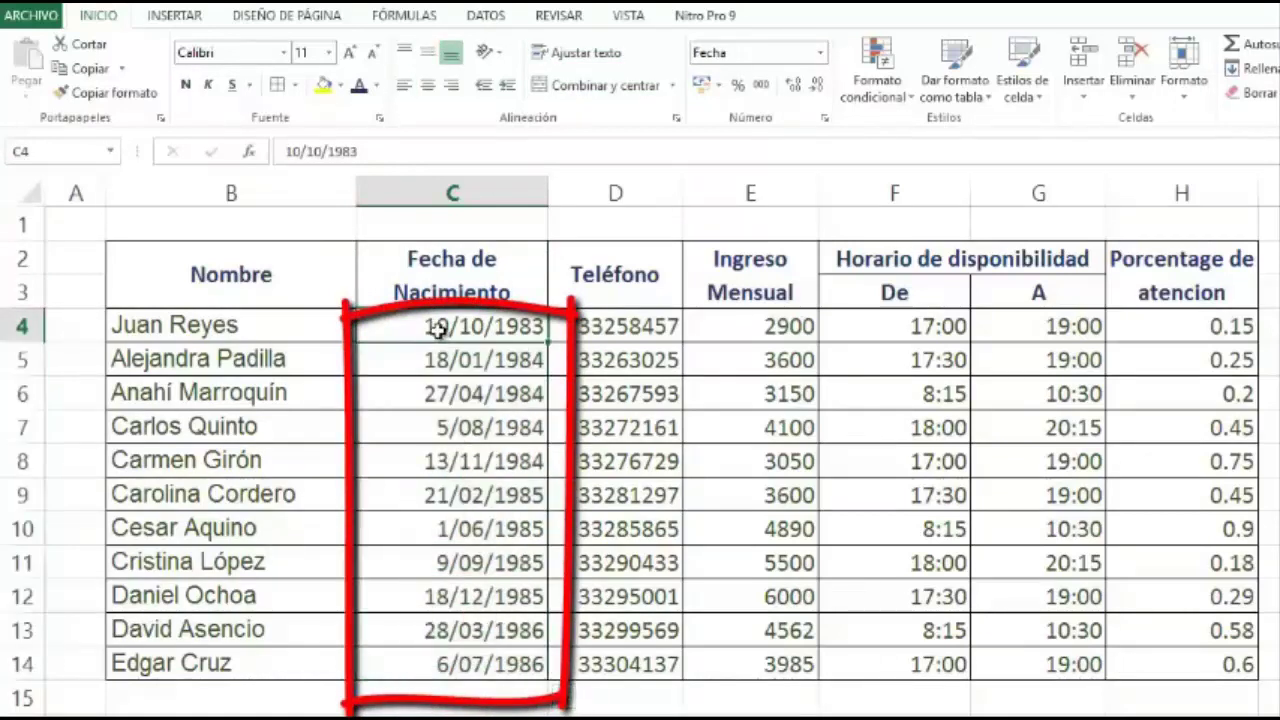
{"action": "left_click_drag", "start_coordinate": [438, 330], "coordinate": [438, 666]}
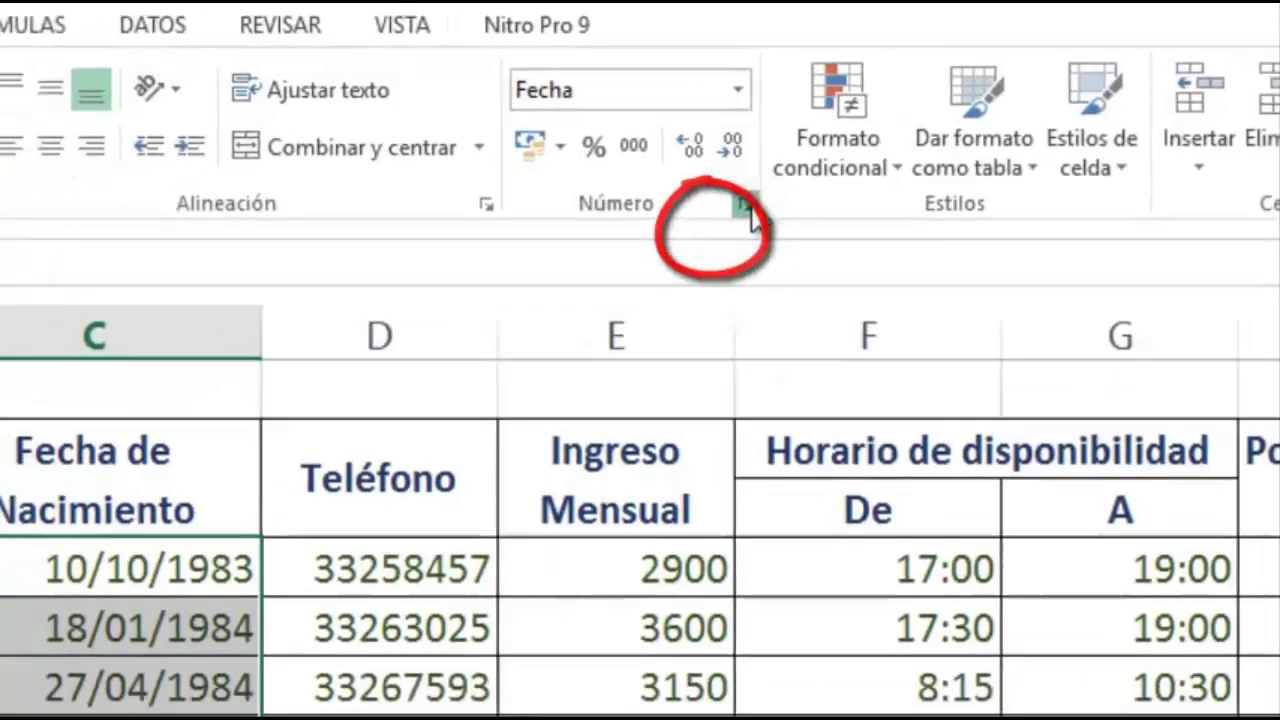
{"action": "left_click", "coordinate": [746, 206]}
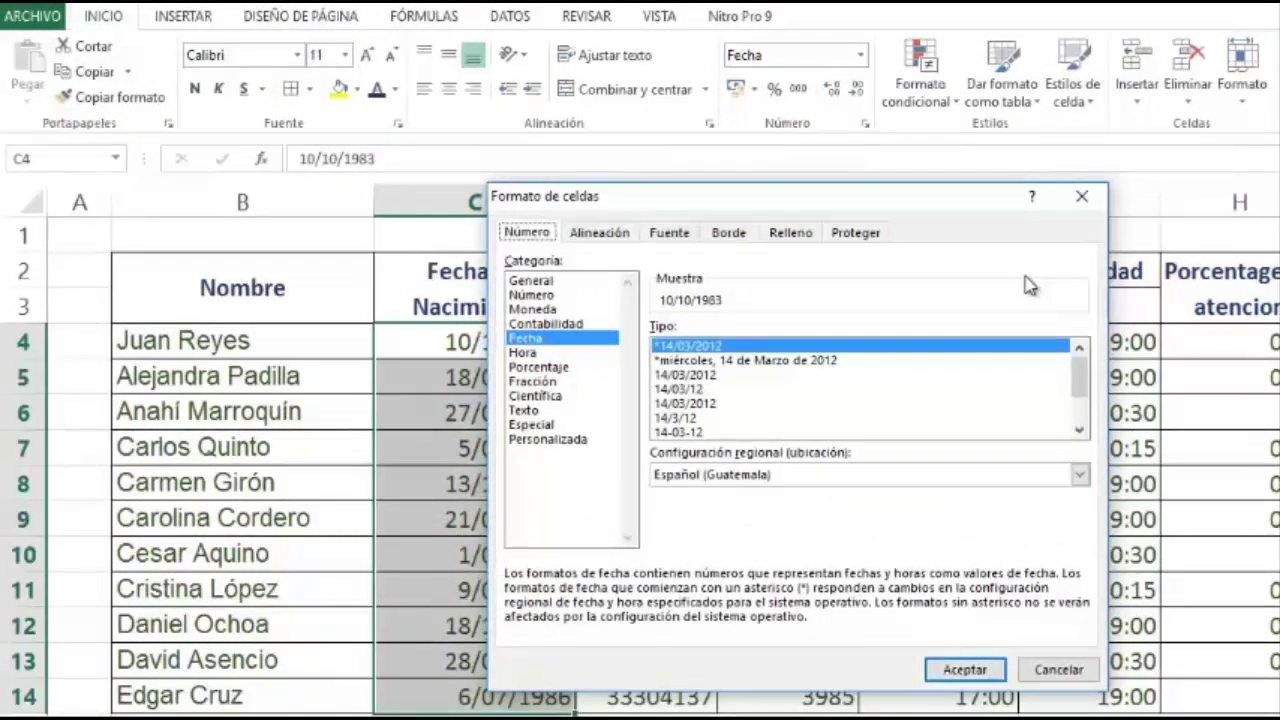
{"action": "left_click", "coordinate": [540, 342]}
{"action": "left_click_drag", "start_coordinate": [1082, 366], "coordinate": [1072, 393]}
{"action": "left_click_drag", "start_coordinate": [776, 197], "coordinate": [930, 212]}
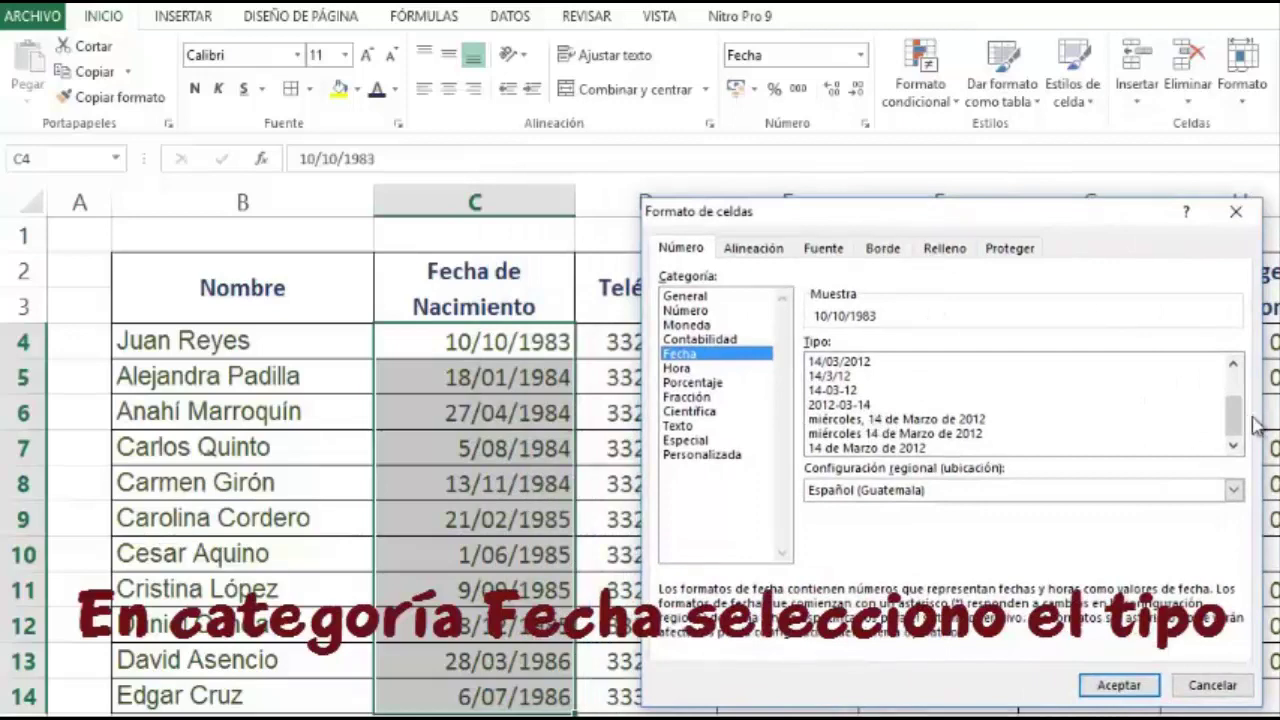
{"action": "left_click", "coordinate": [905, 433]}
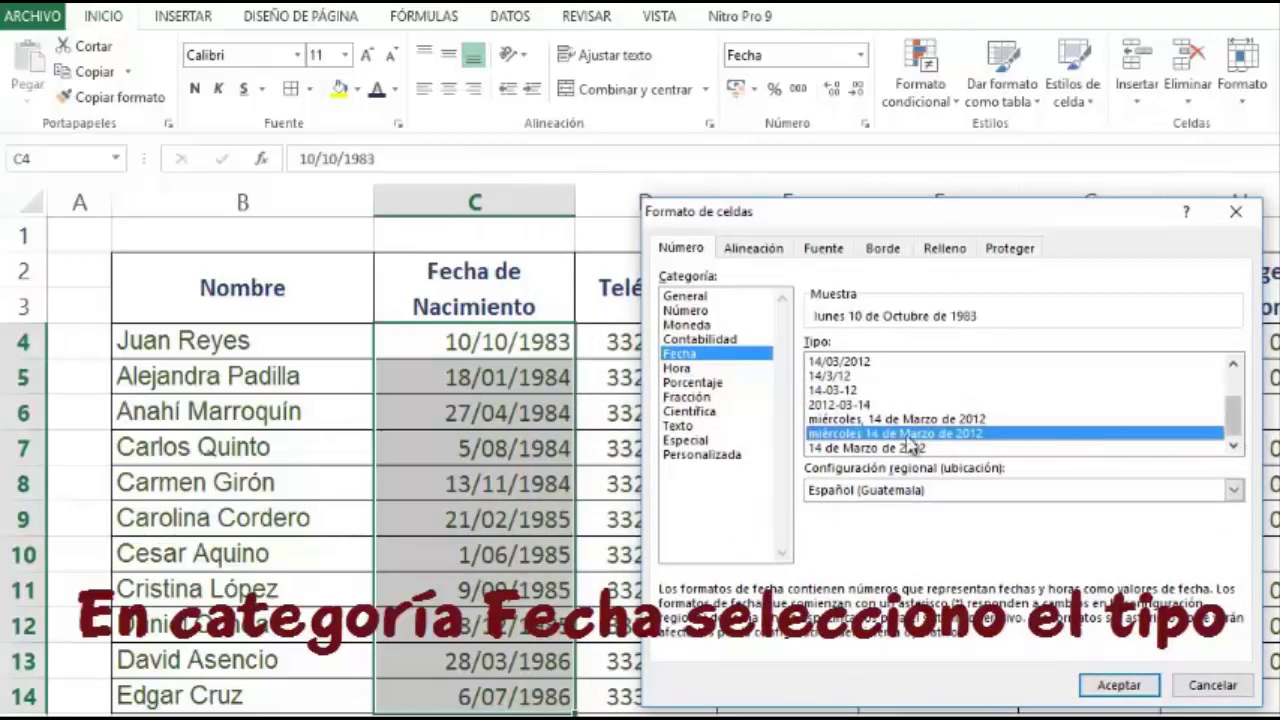
{"action": "left_click", "coordinate": [877, 449]}
{"action": "left_click", "coordinate": [1119, 686]}
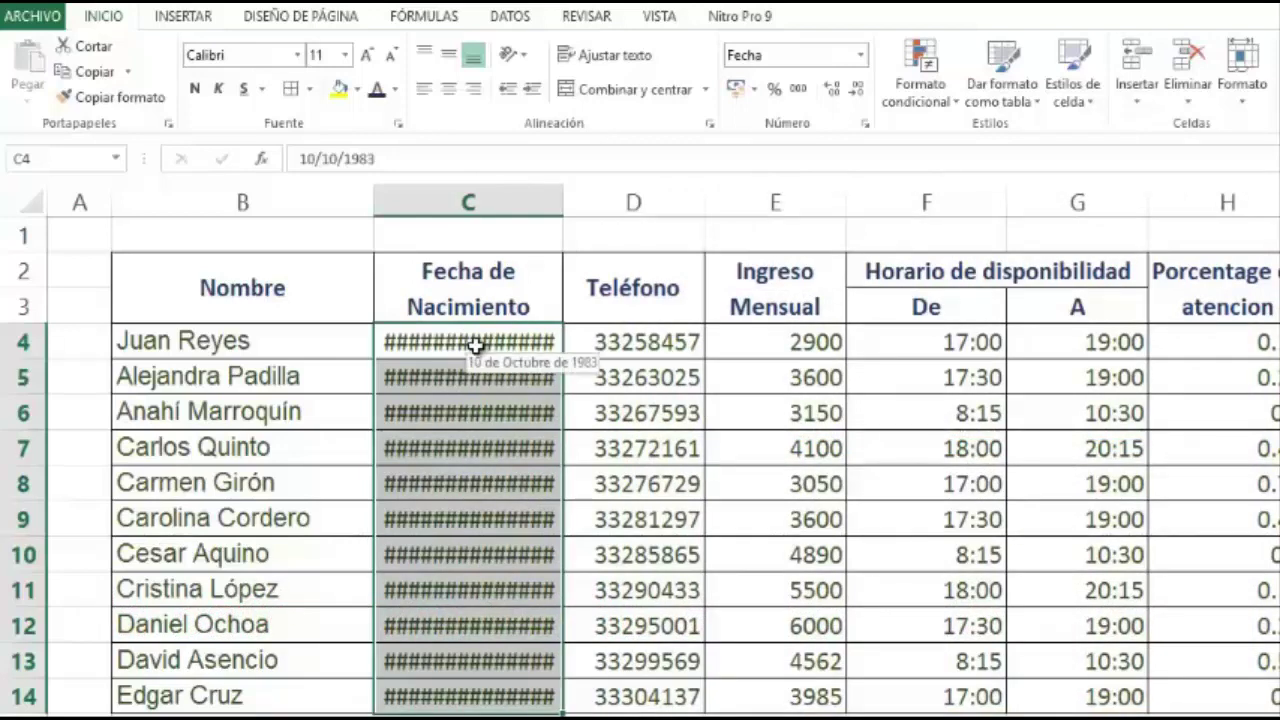
{"action": "left_click_drag", "start_coordinate": [564, 202], "coordinate": [674, 200]}
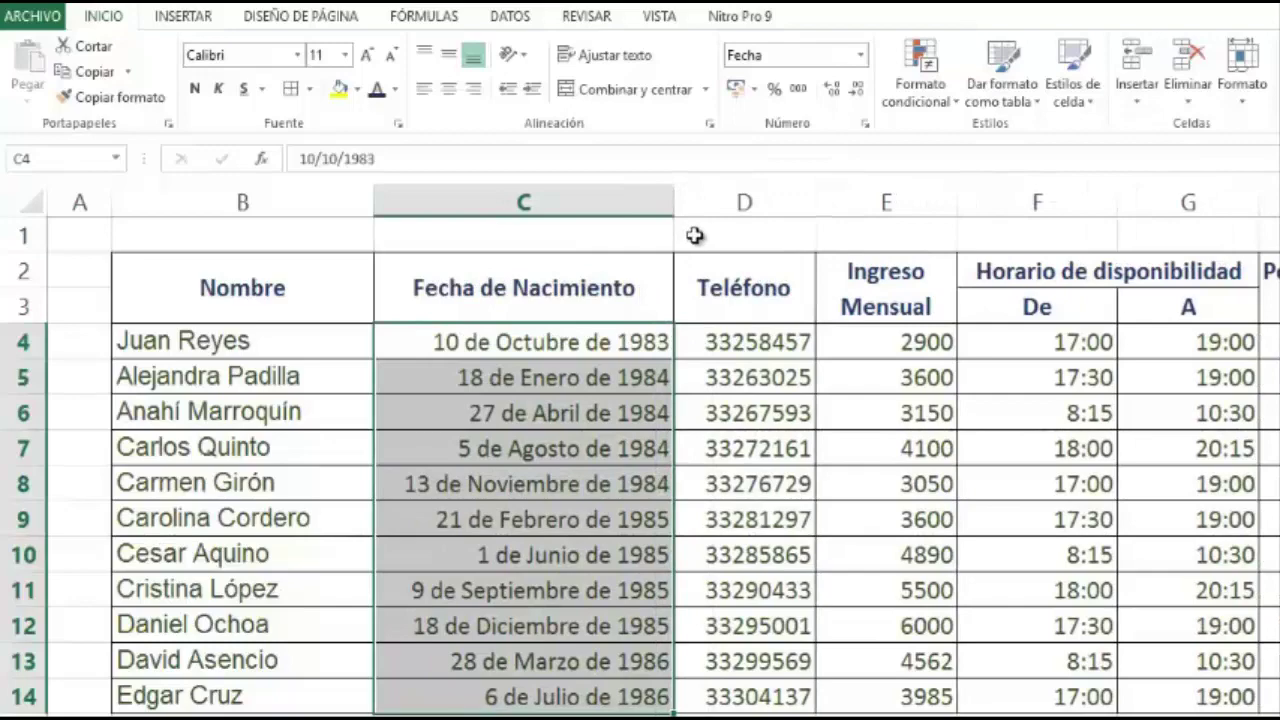
- Apply the Número format without decimals to the Teléfono values in D4:D14, widening column D to fit
{"action": "left_click", "coordinate": [748, 341]}
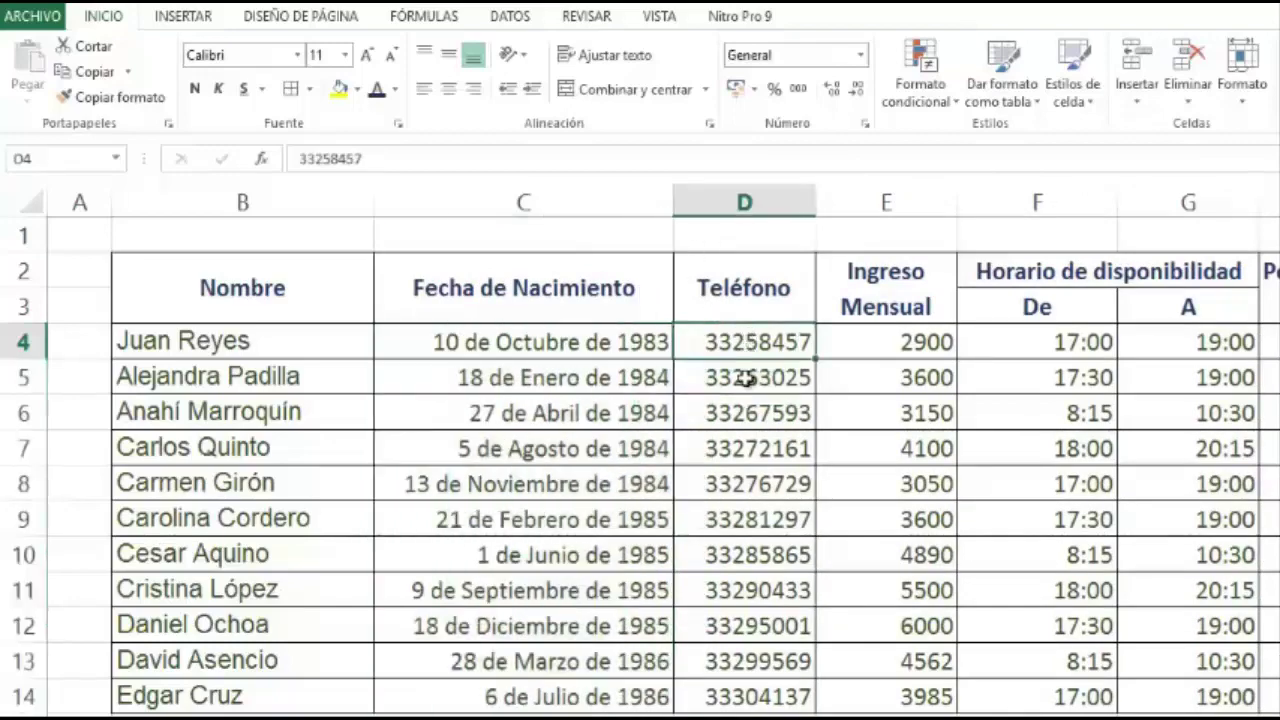
{"action": "left_click_drag", "start_coordinate": [740, 341], "coordinate": [745, 697]}
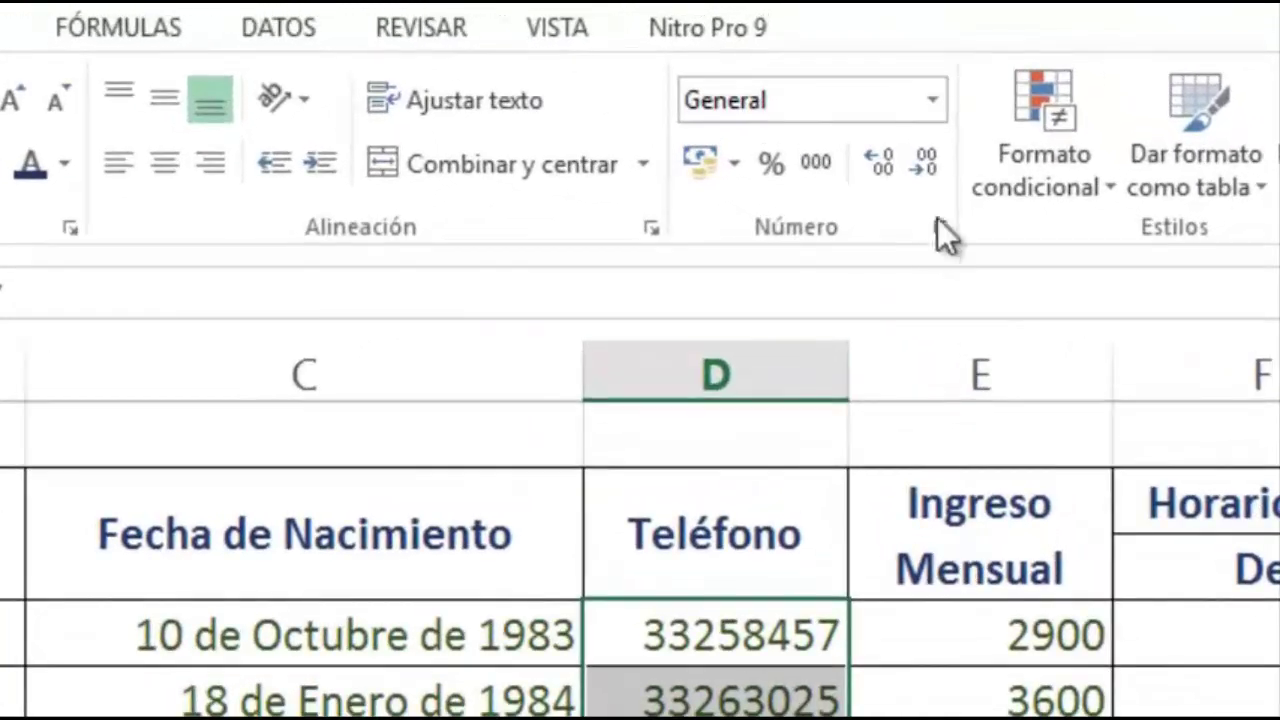
{"action": "left_click", "coordinate": [940, 100]}
{"action": "left_click", "coordinate": [891, 251]}
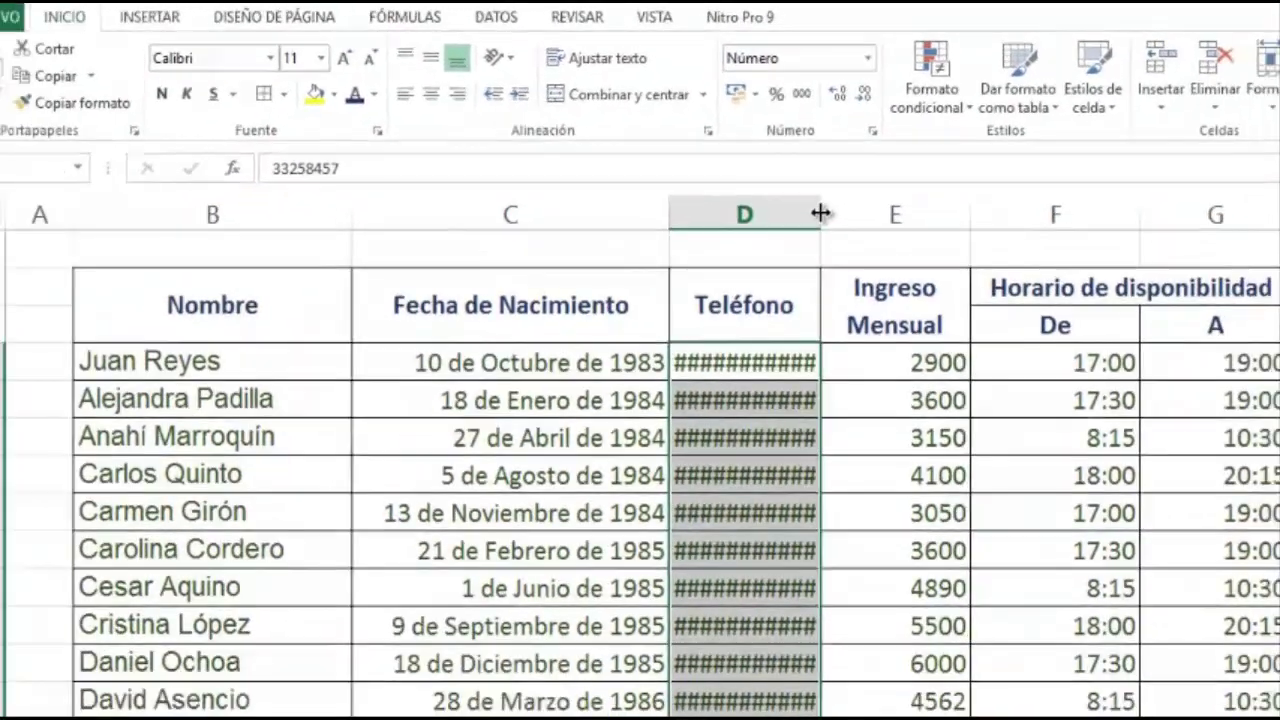
{"action": "double_click", "coordinate": [849, 380]}
{"action": "left_click_drag", "start_coordinate": [818, 208], "coordinate": [838, 204]}
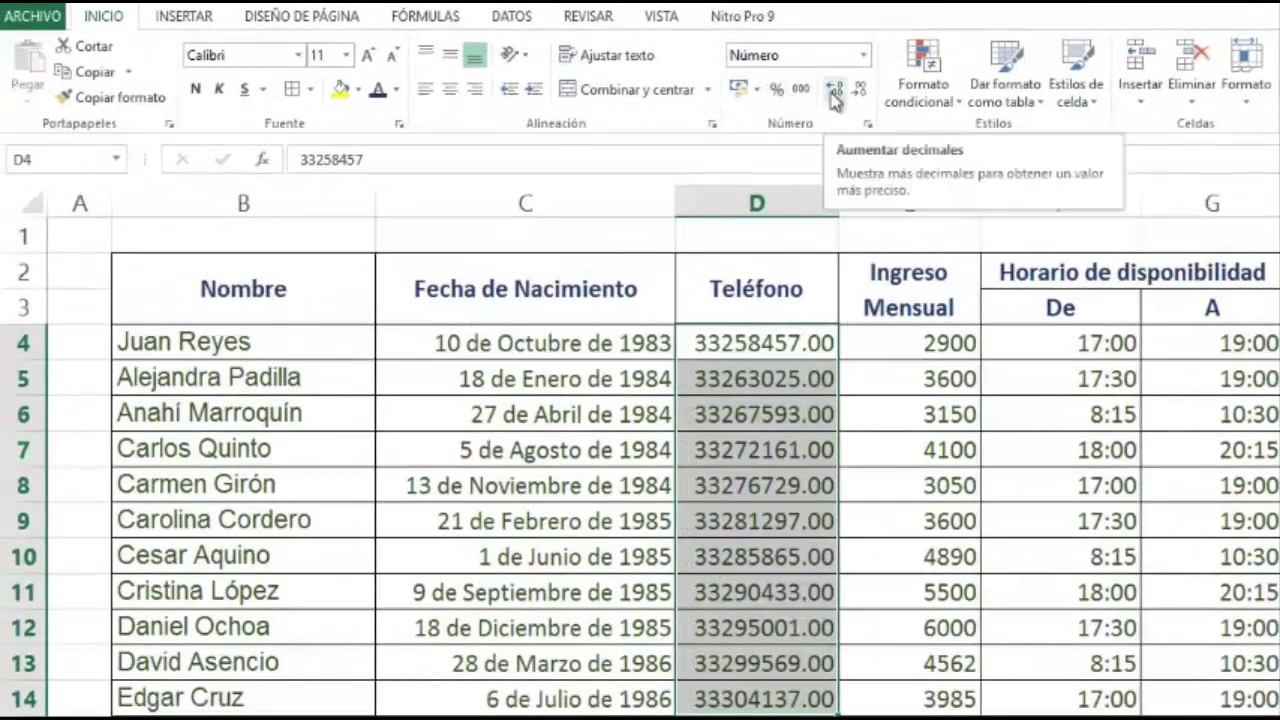
{"action": "left_click", "coordinate": [860, 93]}
{"action": "left_click", "coordinate": [860, 93]}
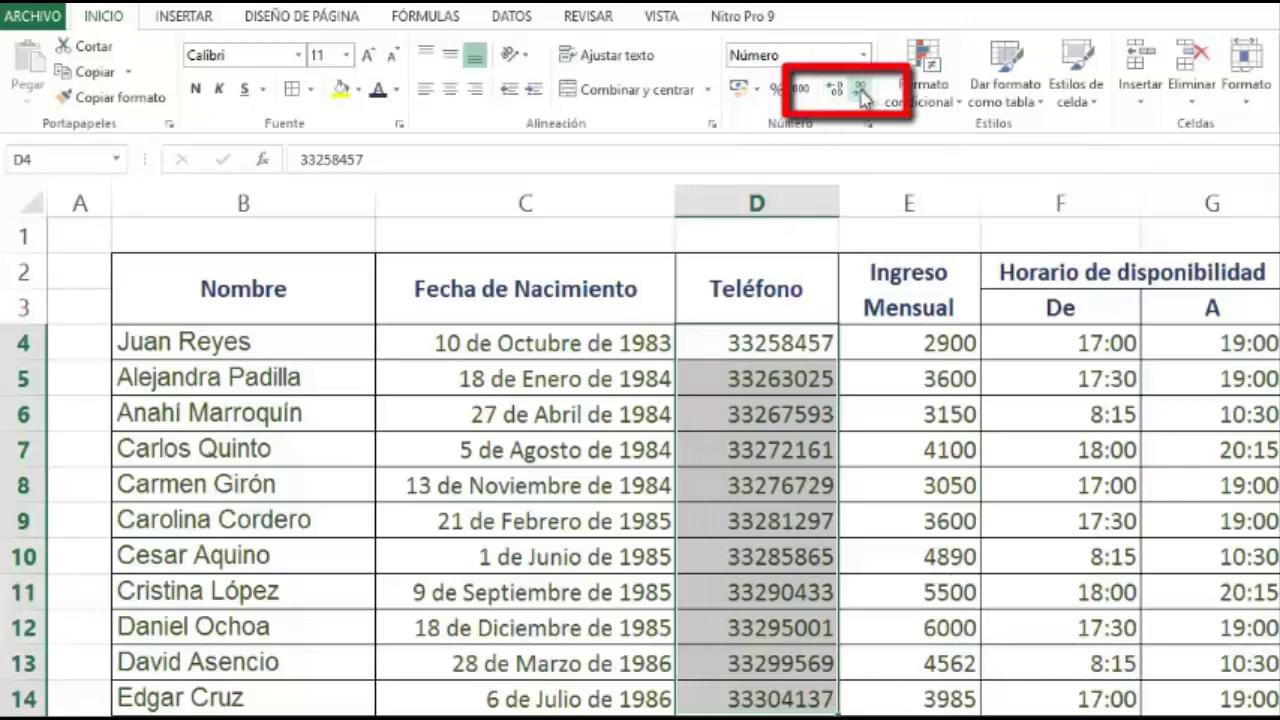
- Apply the Contabilidad format with the Q currency symbol to the monthly incomes in E4:E14
{"action": "left_click", "coordinate": [900, 369]}
{"action": "left_click_drag", "start_coordinate": [903, 338], "coordinate": [900, 414]}
{"action": "left_click_drag", "start_coordinate": [849, 528], "coordinate": [842, 669]}
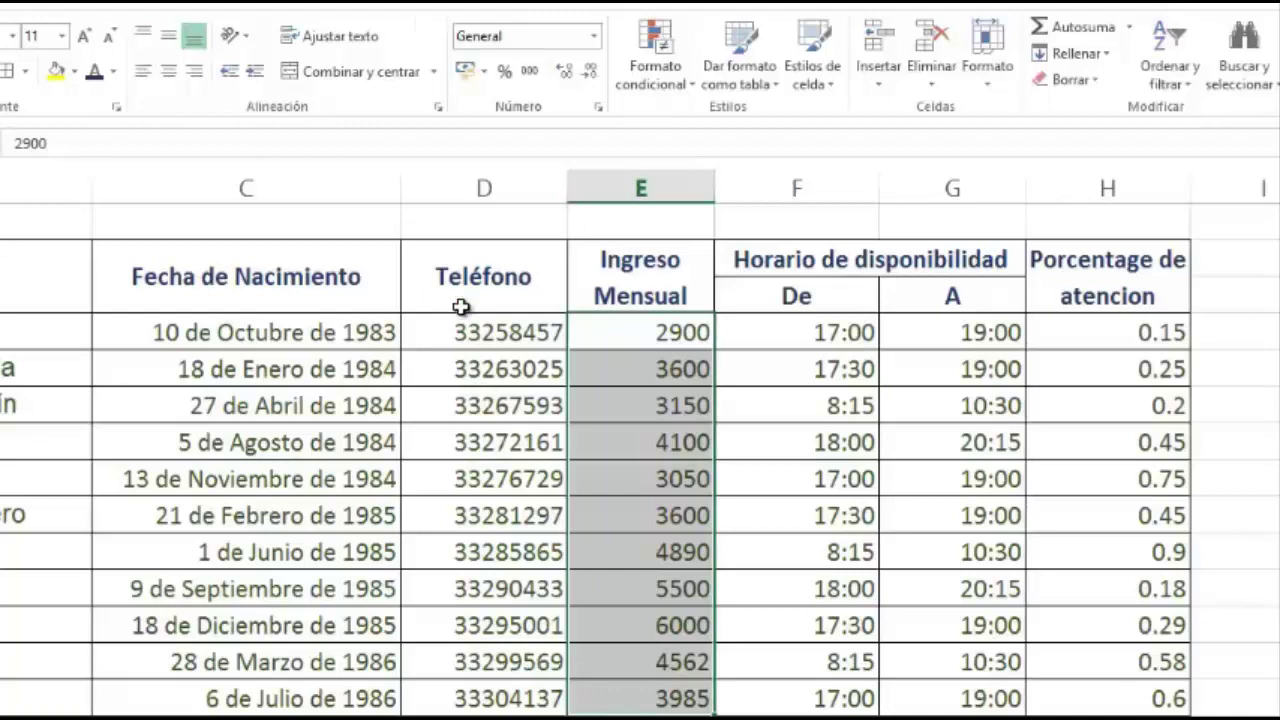
{"action": "left_click", "coordinate": [485, 72]}
{"action": "left_click", "coordinate": [510, 100]}
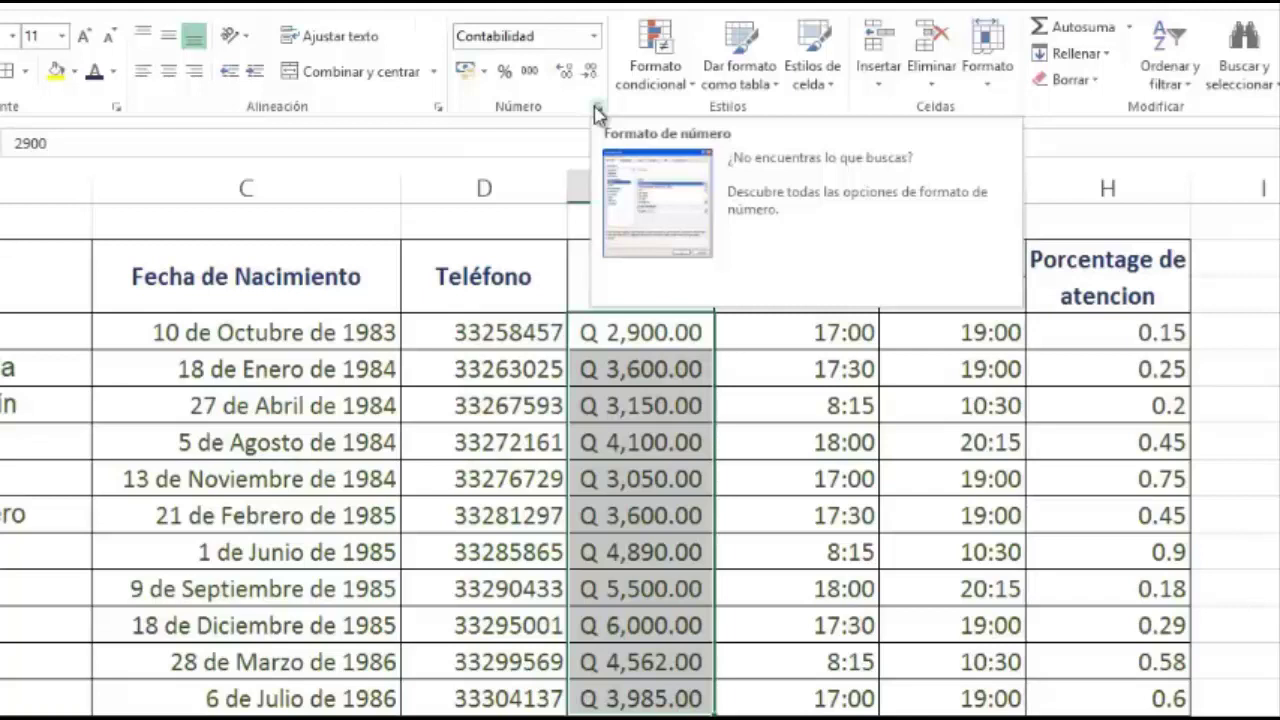
- Apply the custom number format h:mm to the availability times in F4:G14
{"action": "left_click", "coordinate": [786, 369]}
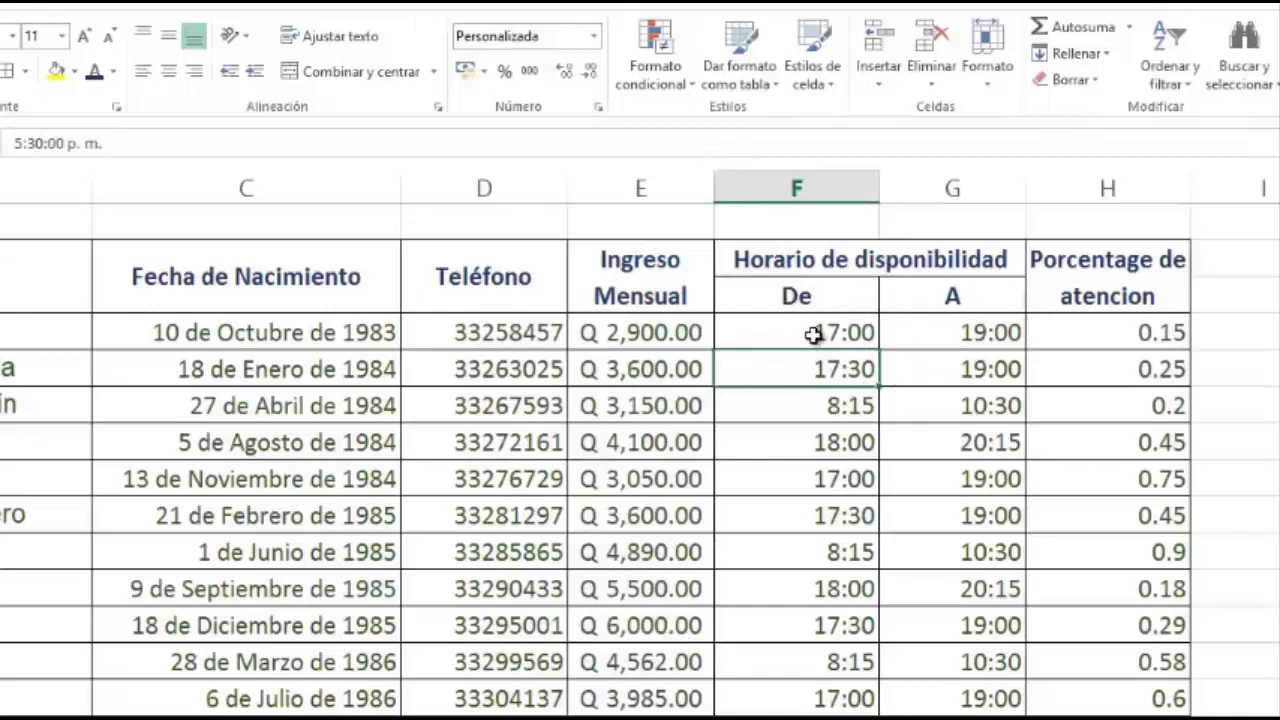
{"action": "mouse_move", "coordinate": [786, 334]}
{"action": "left_mouse_down"}
{"action": "mouse_move", "coordinate": [884, 368]}
{"action": "mouse_move", "coordinate": [934, 571]}
{"action": "mouse_move", "coordinate": [929, 686]}
{"action": "left_mouse_up"}
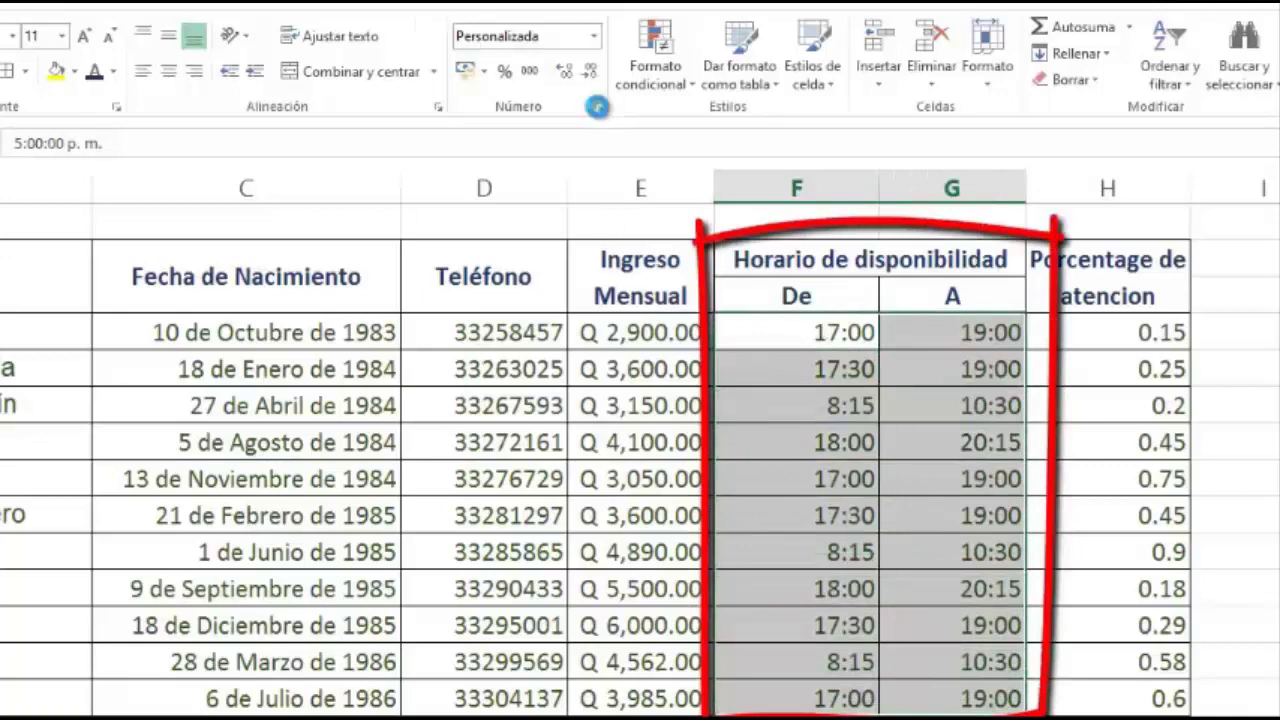
{"action": "left_click", "coordinate": [597, 108]}
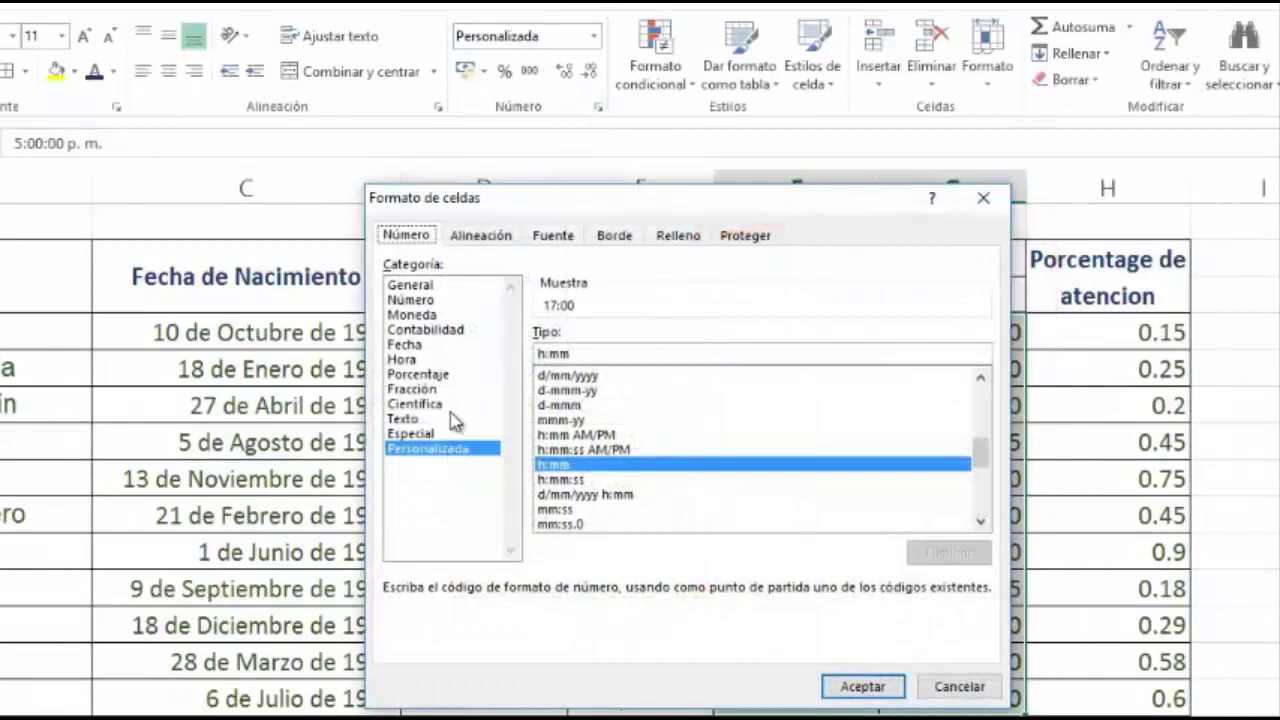
{"action": "left_click", "coordinate": [403, 359]}
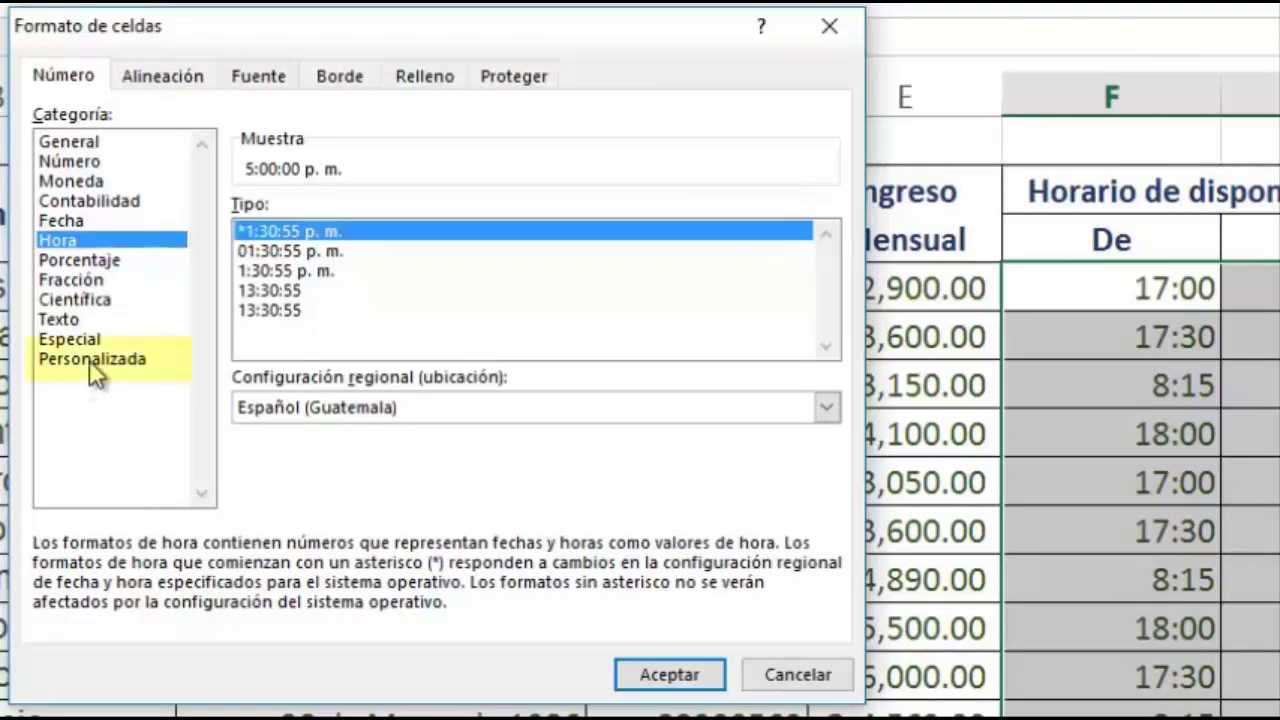
{"action": "left_click", "coordinate": [89, 360]}
{"action": "left_click_drag", "start_coordinate": [830, 405], "coordinate": [823, 373]}
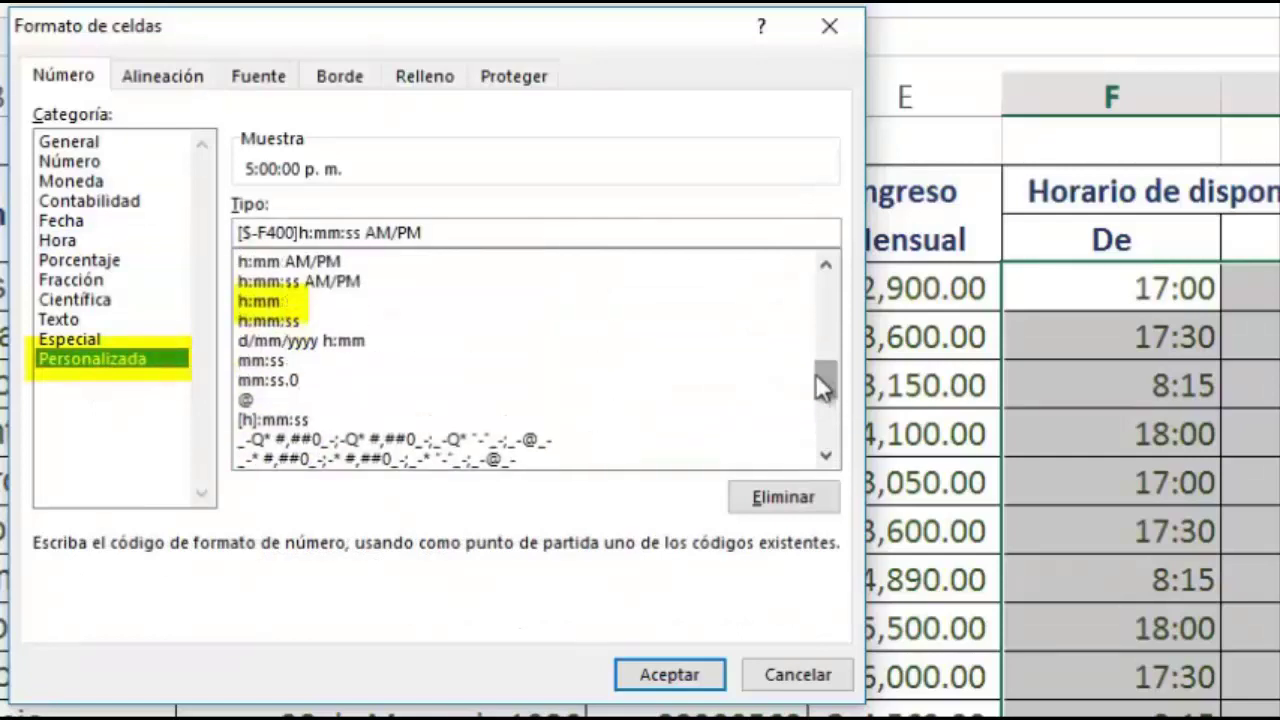
{"action": "left_click", "coordinate": [275, 302]}
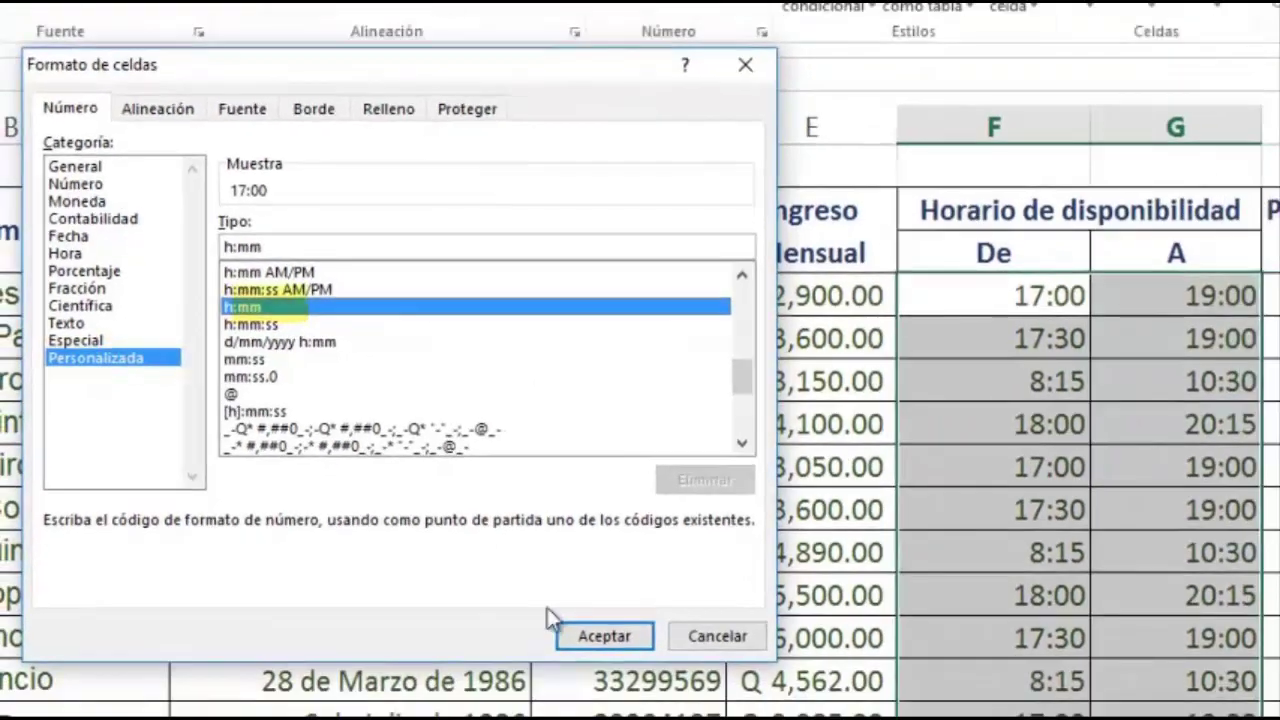
{"action": "left_click", "coordinate": [663, 675]}
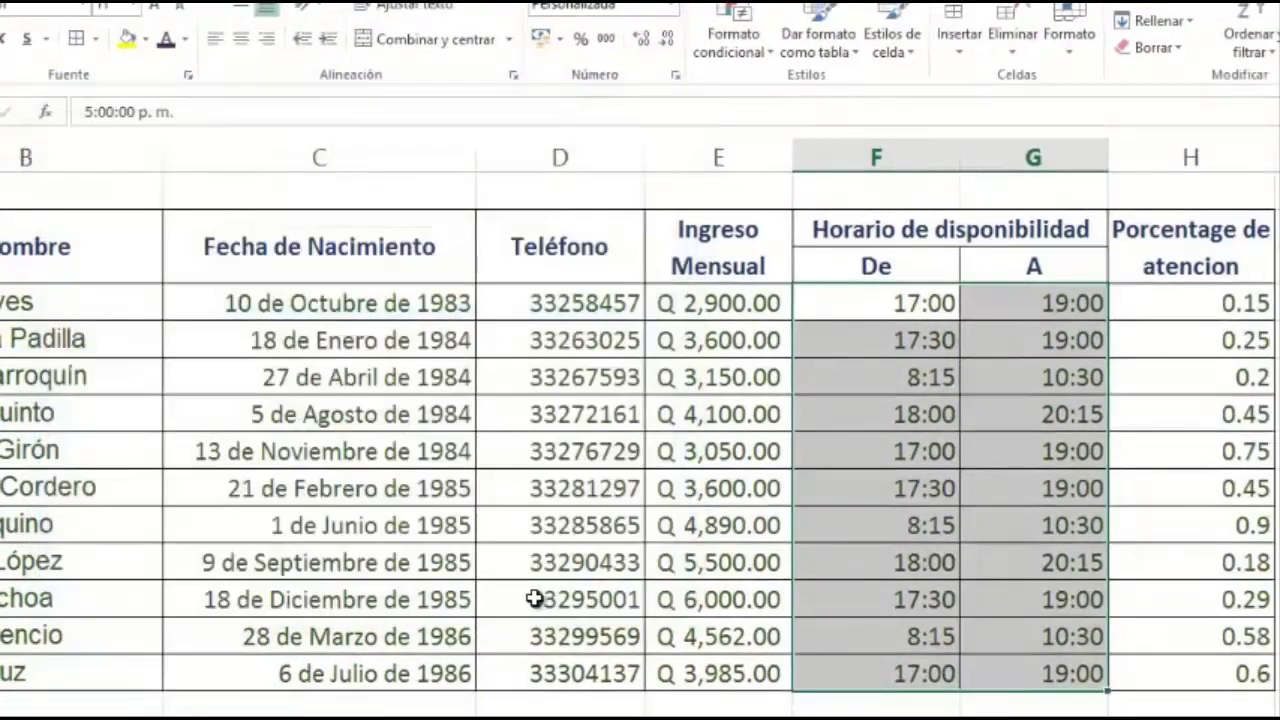
- Change the custom format of the availability times in F4:G14 to h:mm AM/PM
{"action": "left_click_drag", "start_coordinate": [886, 310], "coordinate": [986, 674]}
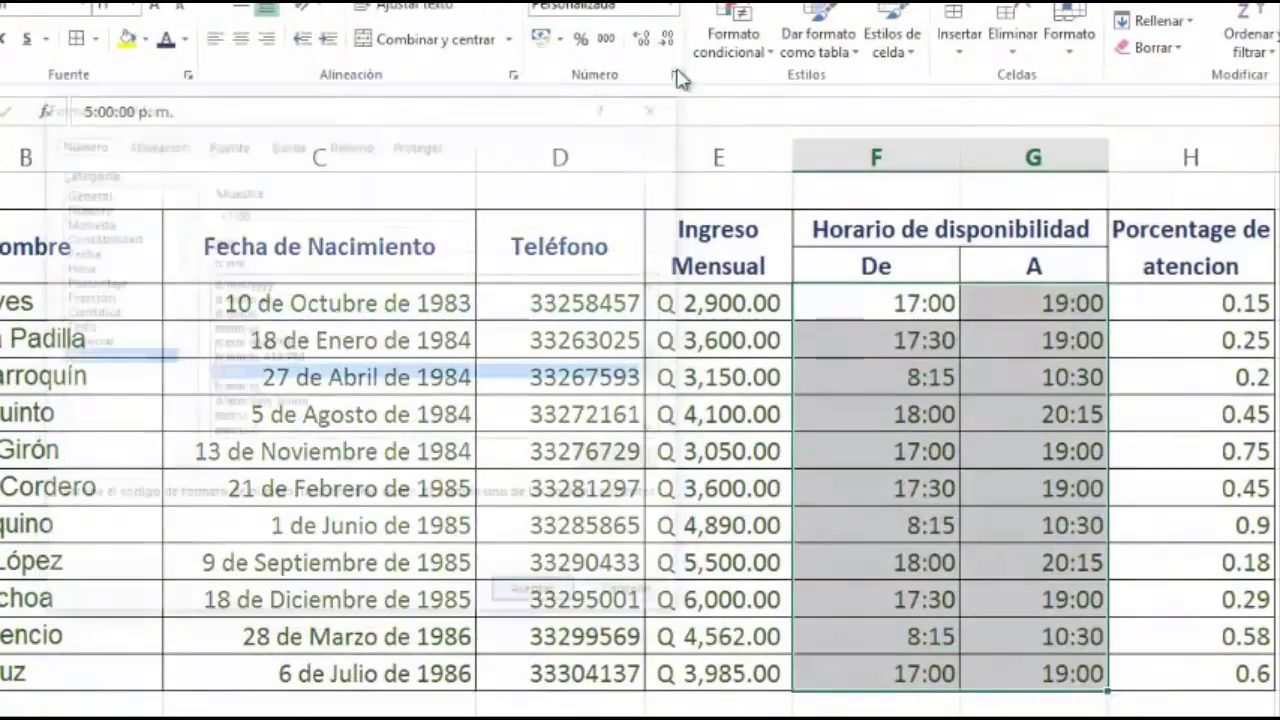
{"action": "left_click", "coordinate": [676, 75]}
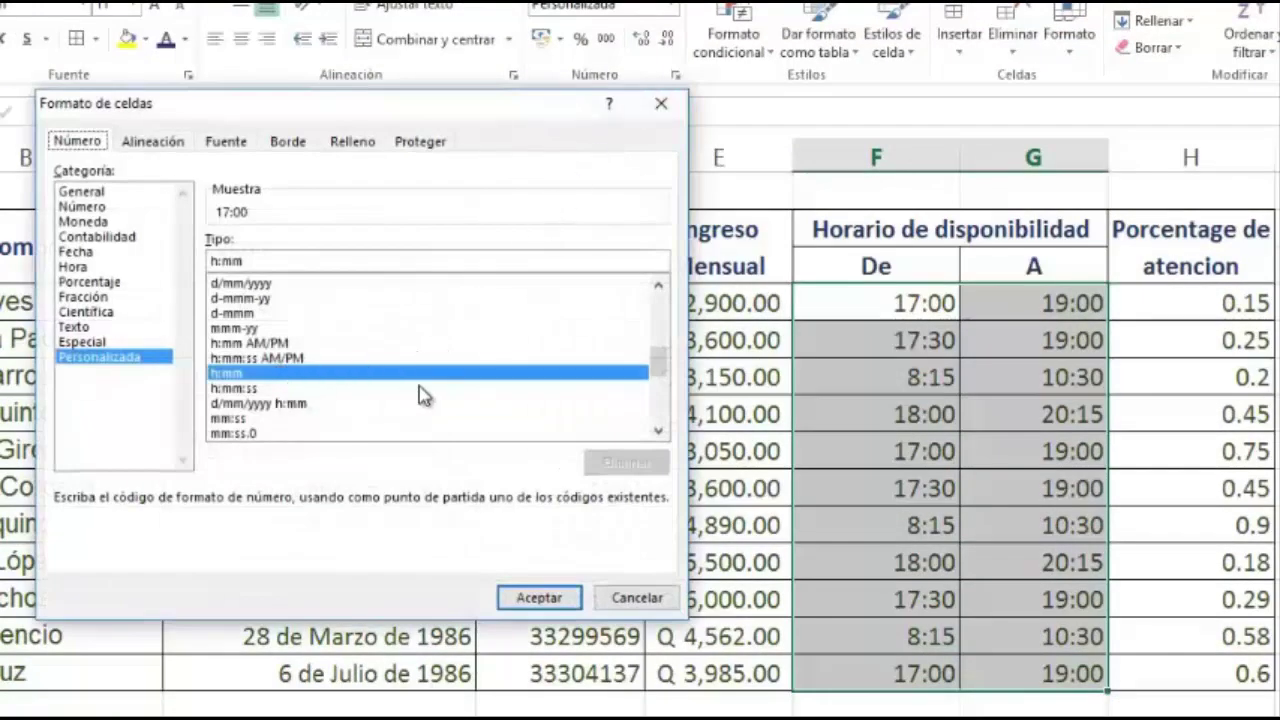
{"action": "left_click", "coordinate": [264, 344]}
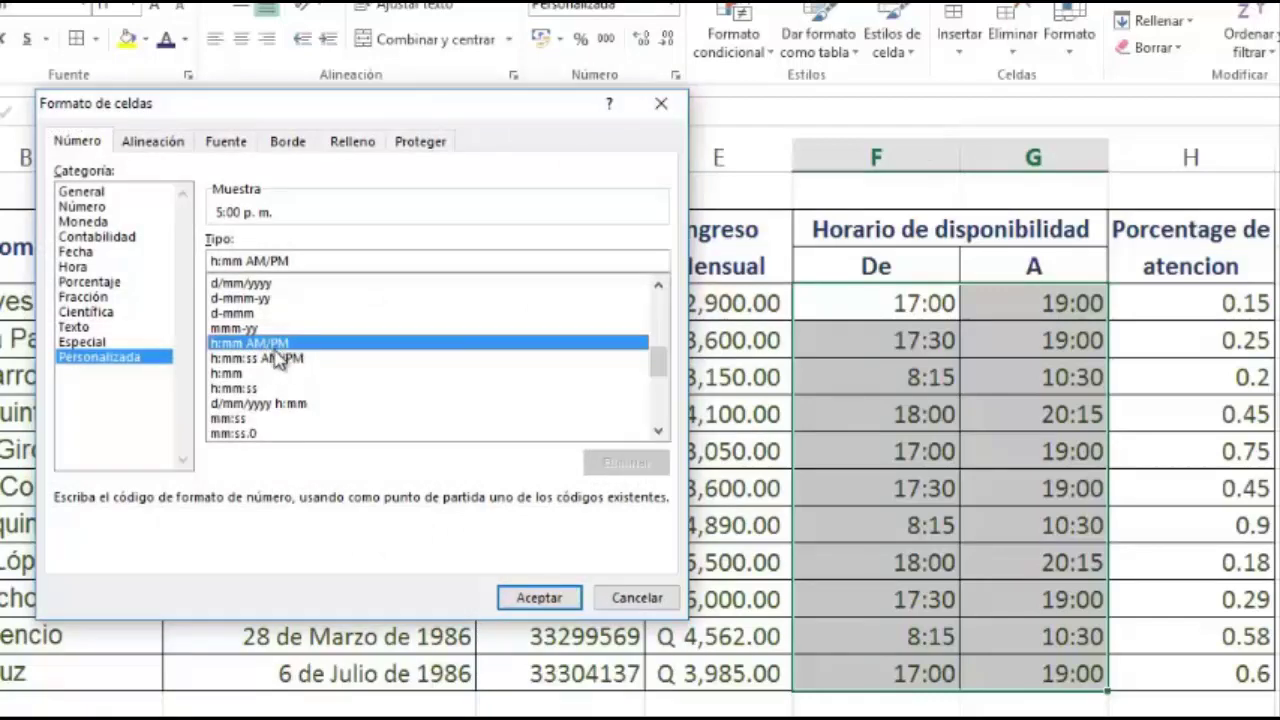
{"action": "left_click", "coordinate": [546, 598]}
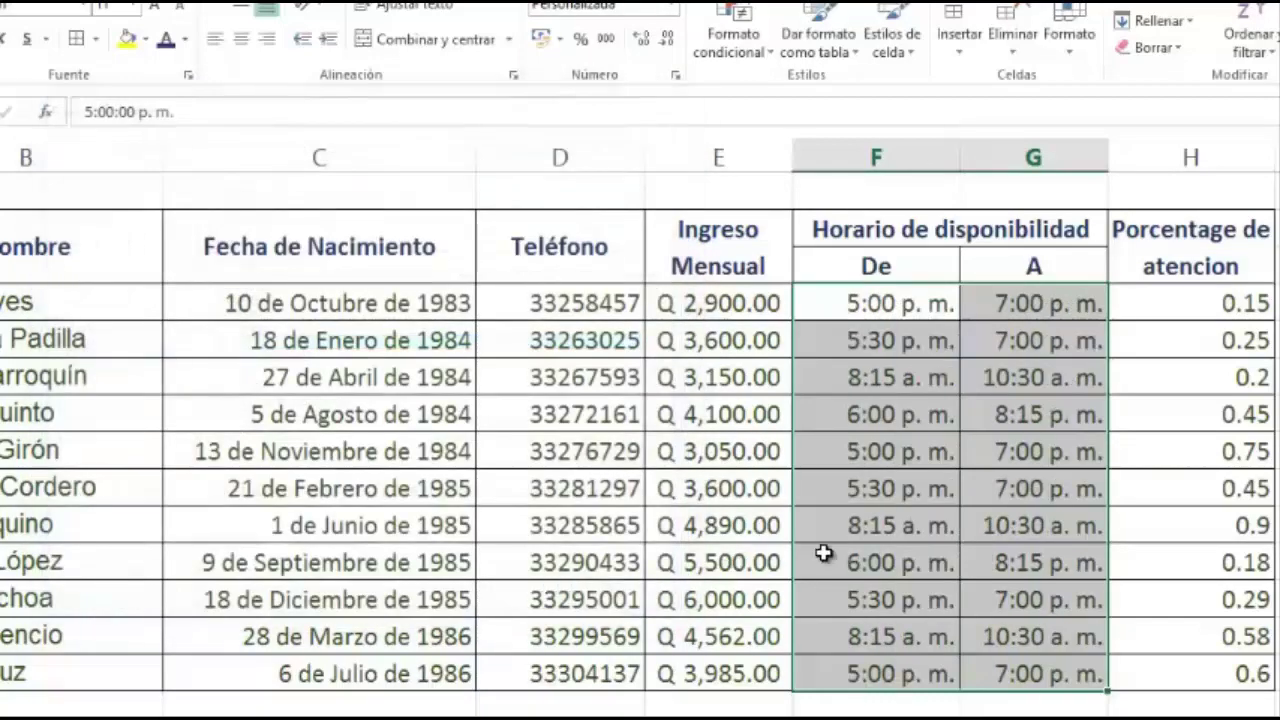
{"action": "left_click", "coordinate": [916, 416]}
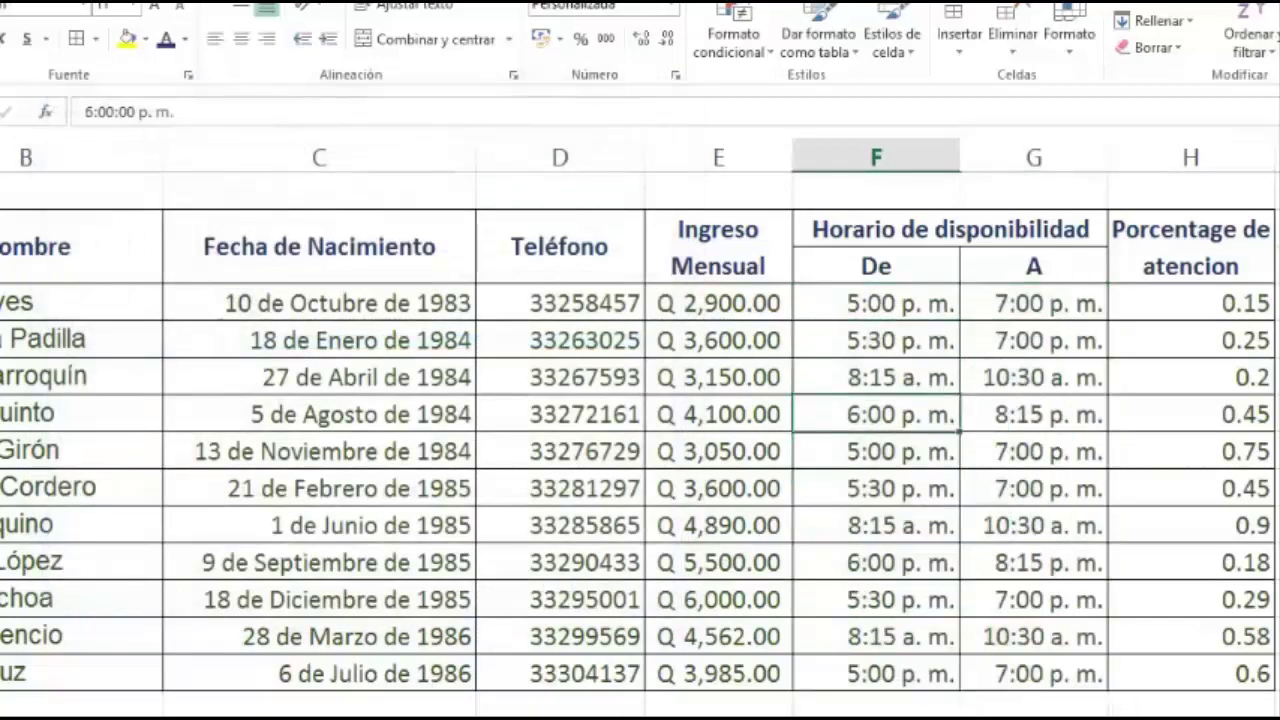
- Format the attention values in H4:H14 as percentages
{"action": "left_click", "coordinate": [1186, 304]}
{"action": "left_click_drag", "start_coordinate": [1180, 302], "coordinate": [1062, 650]}
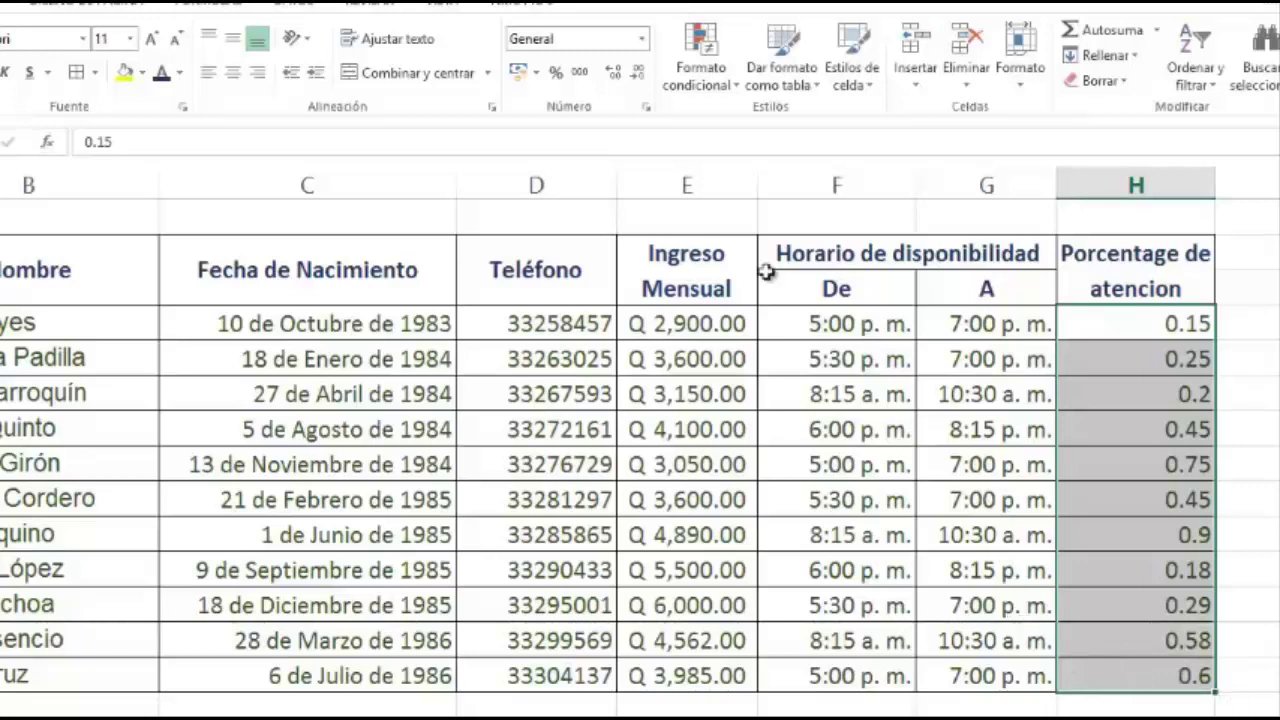
{"action": "left_click", "coordinate": [556, 75]}
{"action": "left_click", "coordinate": [1076, 405]}
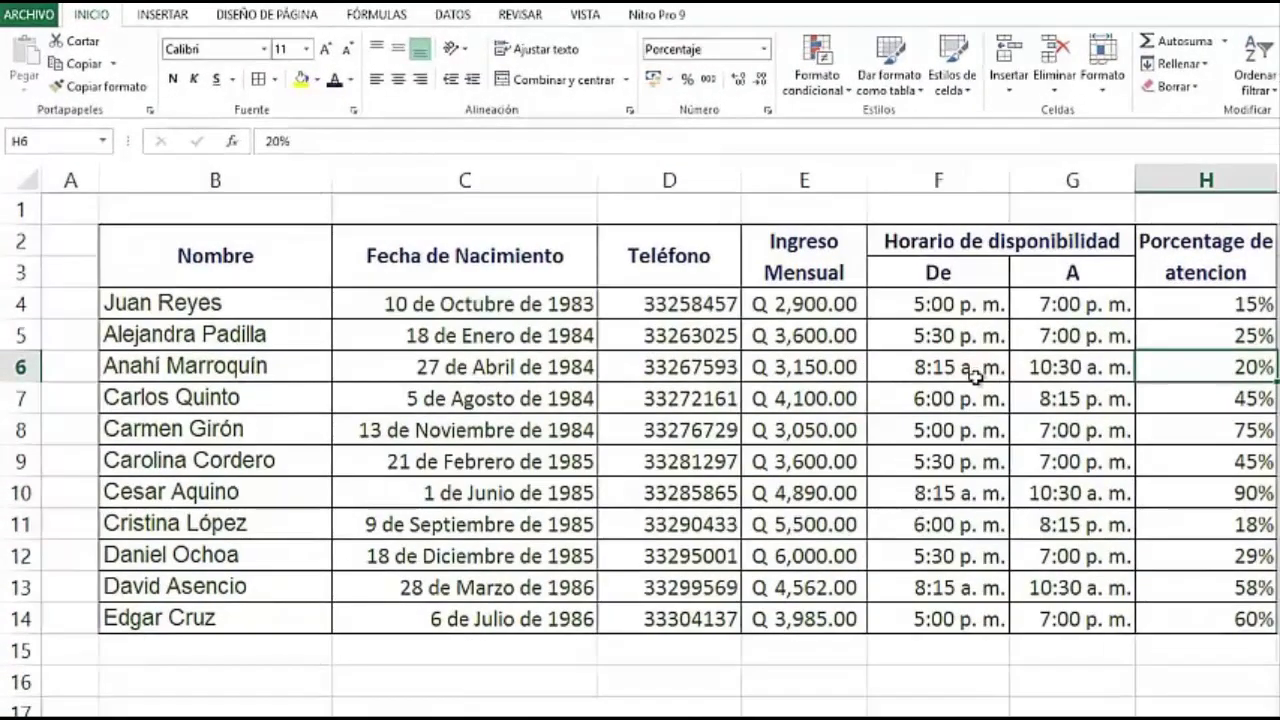
- Run the spelling check from B1 and correct "Porcentage" to "Porcentaje" and "atencion" to "atención" in the heading H2
{"action": "left_click", "coordinate": [248, 257]}
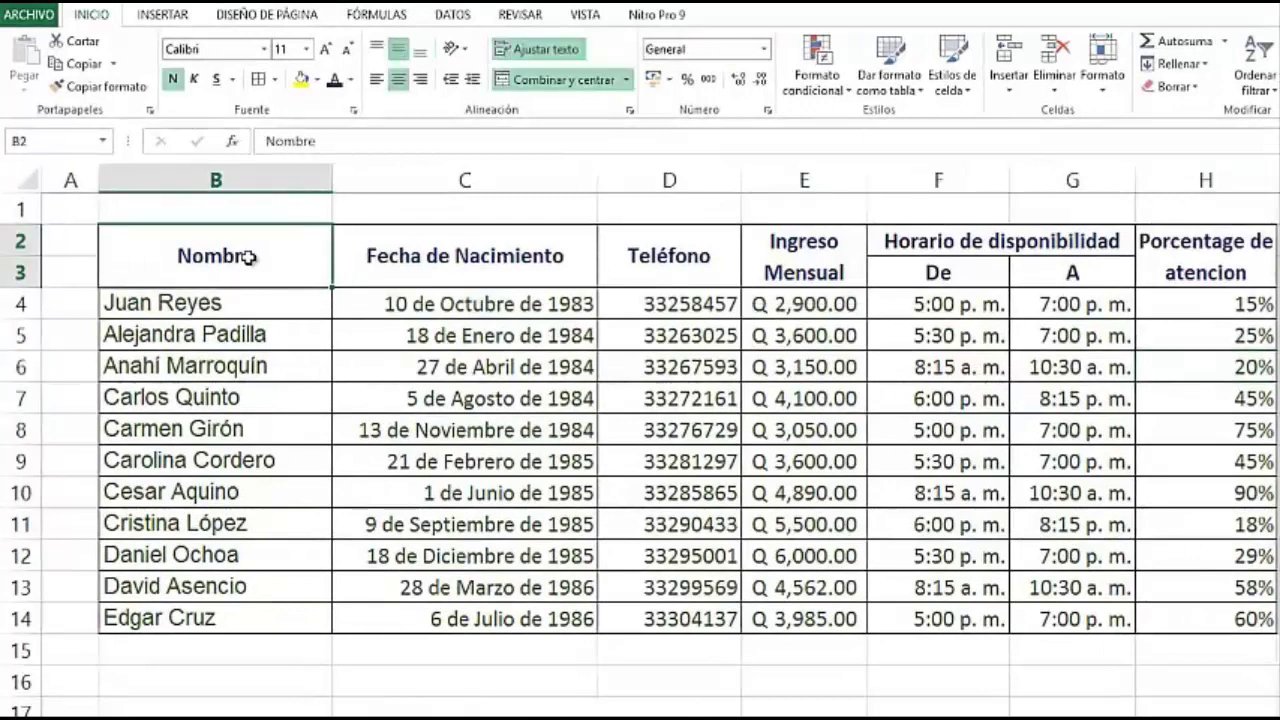
{"action": "left_click", "coordinate": [317, 209]}
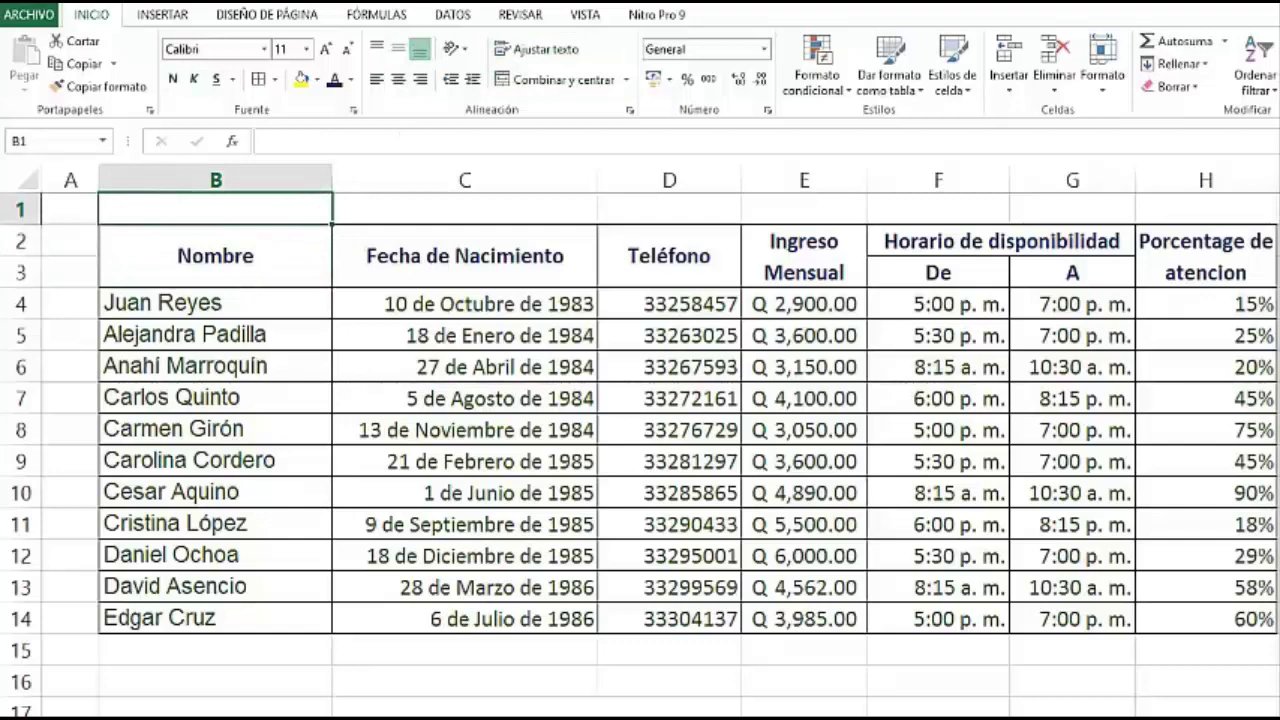
{"action": "left_click", "coordinate": [510, 16]}
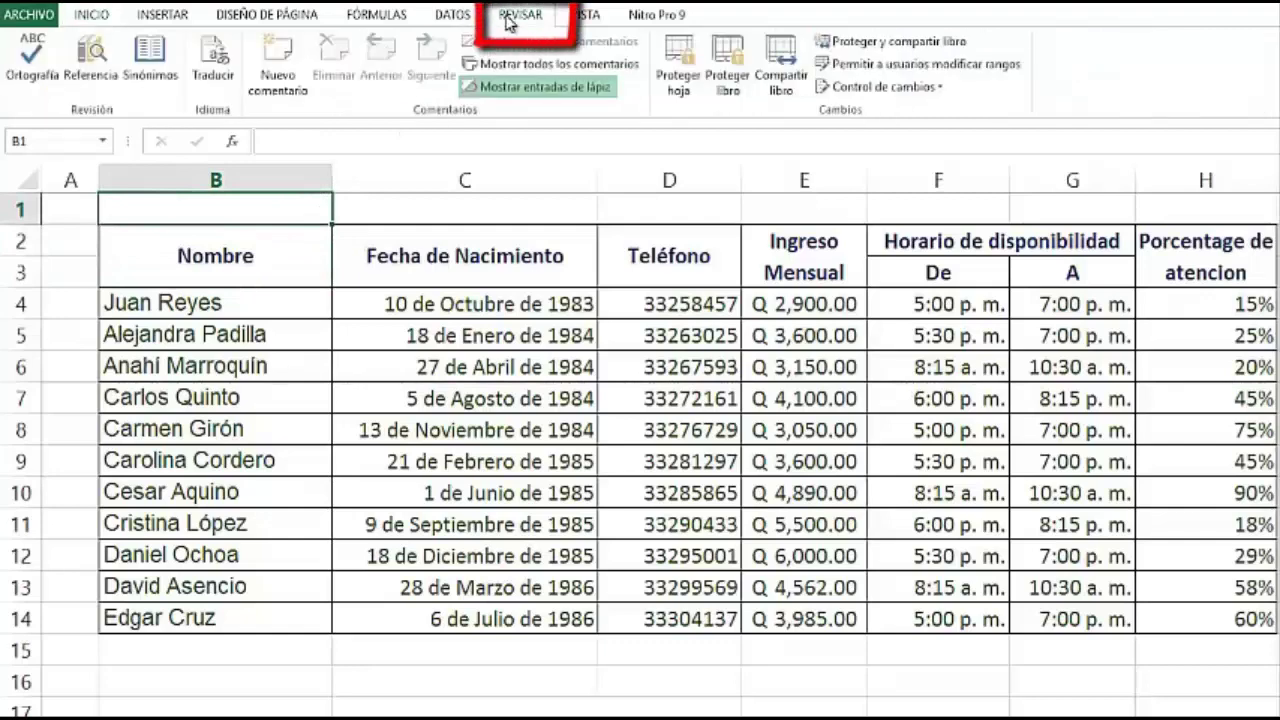
{"action": "left_click", "coordinate": [32, 62]}
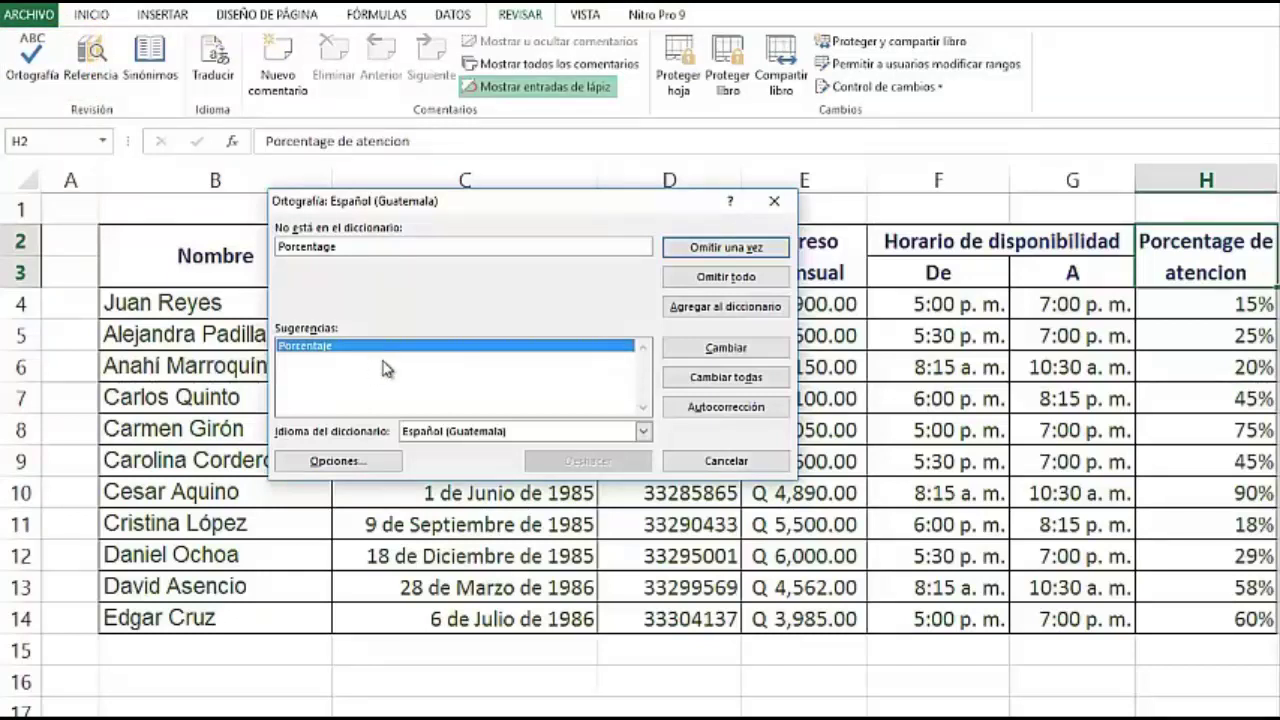
{"action": "left_click", "coordinate": [707, 352]}
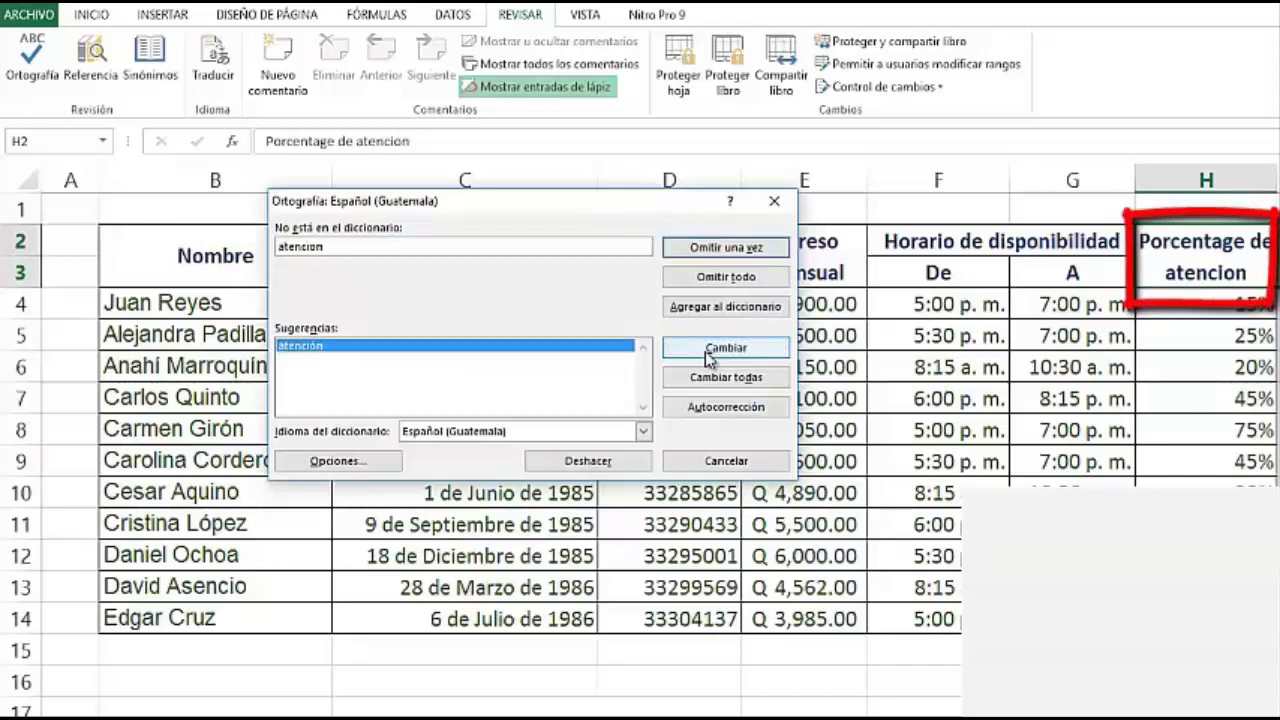
{"action": "left_click", "coordinate": [707, 352]}
{"action": "left_click", "coordinate": [662, 464]}
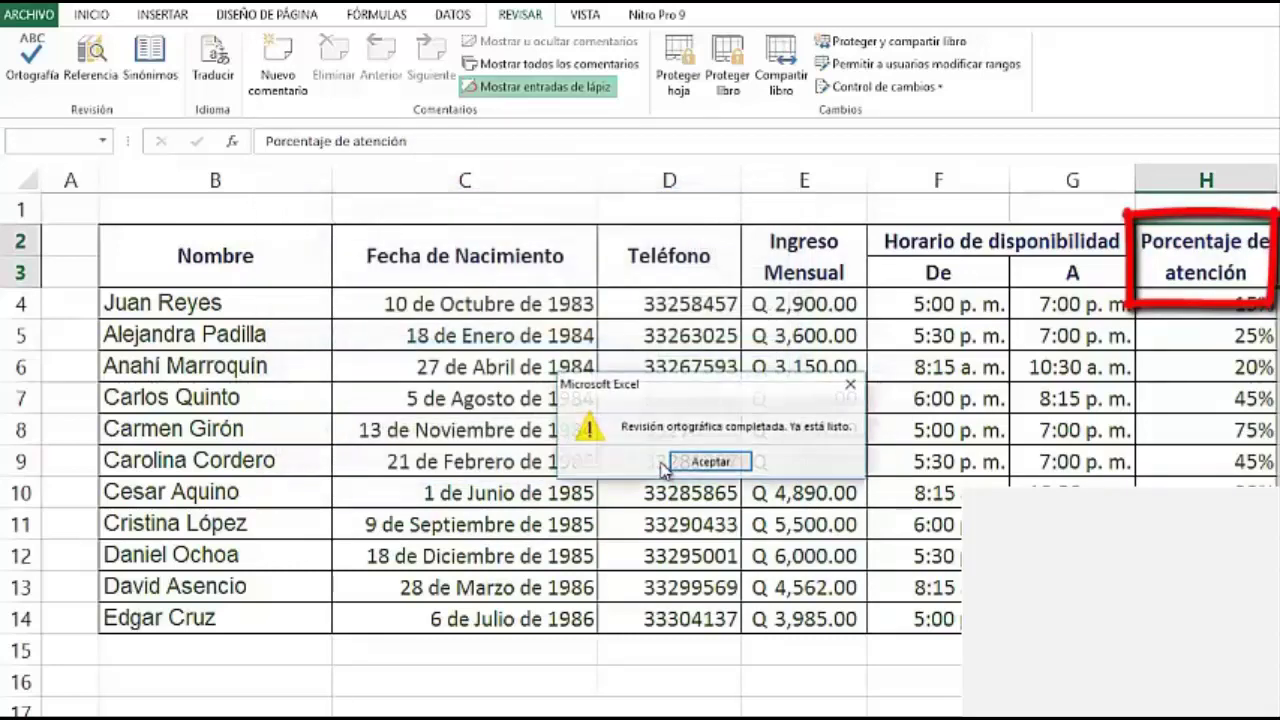
{"action": "left_click", "coordinate": [703, 468]}
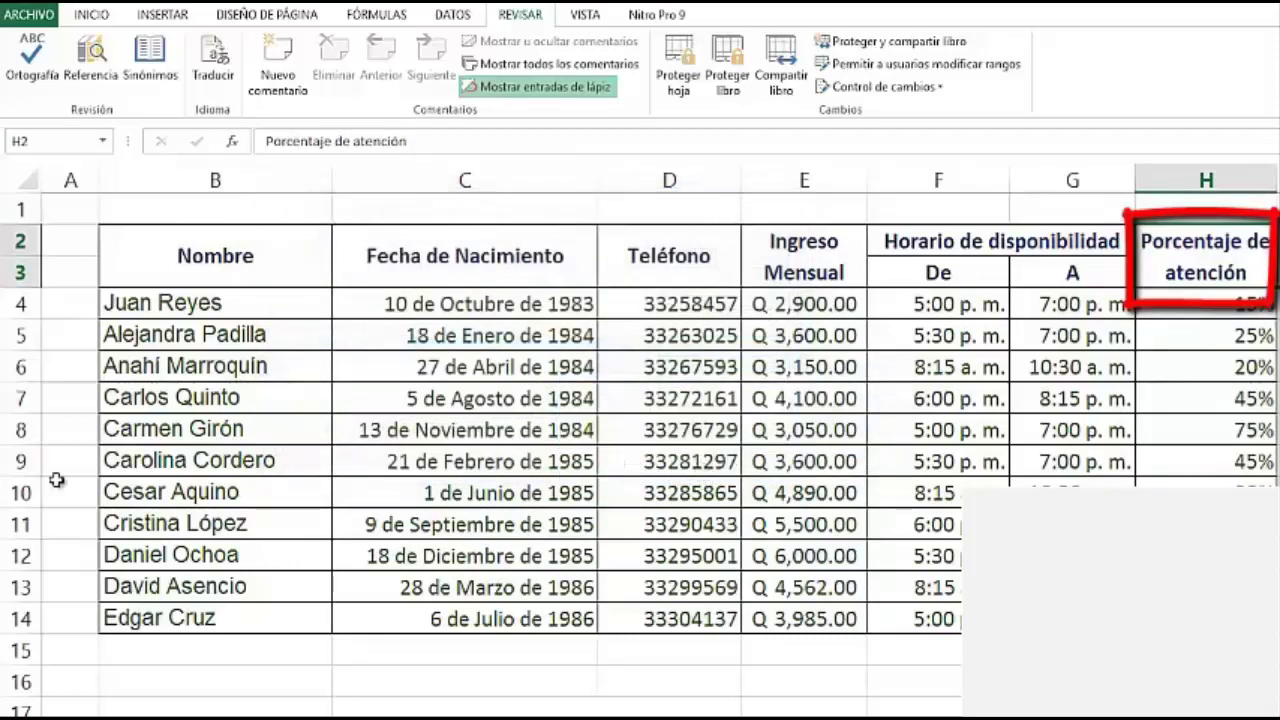